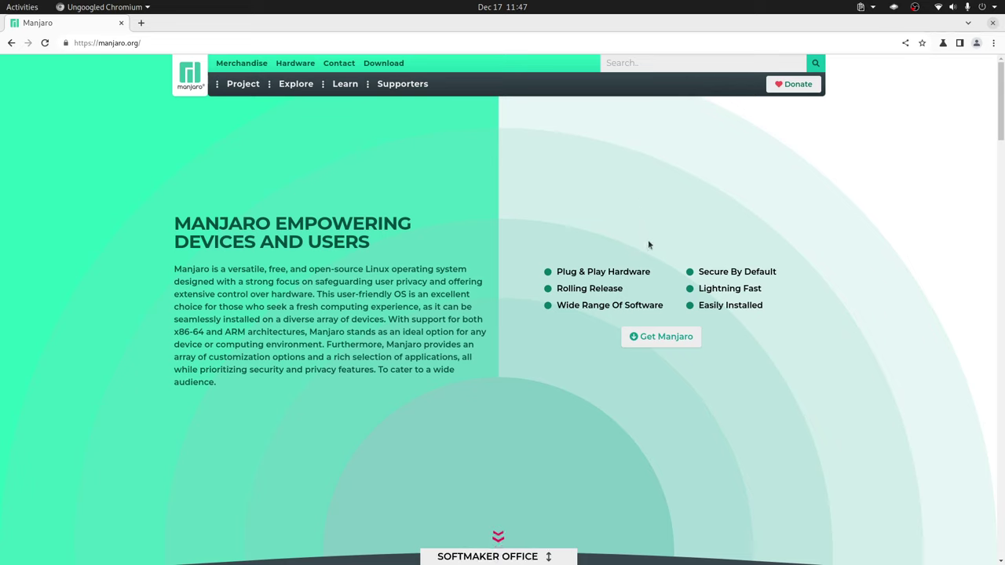
Open the x86_64 XFCE edition download options on the Manjaro site, then return to VirtualBox Manager.
{"action": "left_click", "coordinate": [672, 339]}
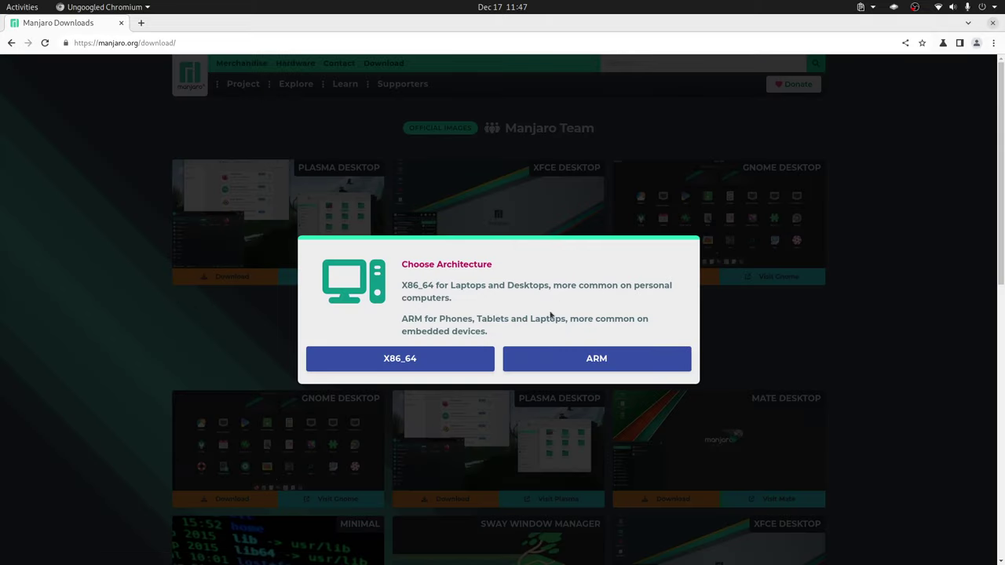
{"action": "left_click", "coordinate": [433, 359]}
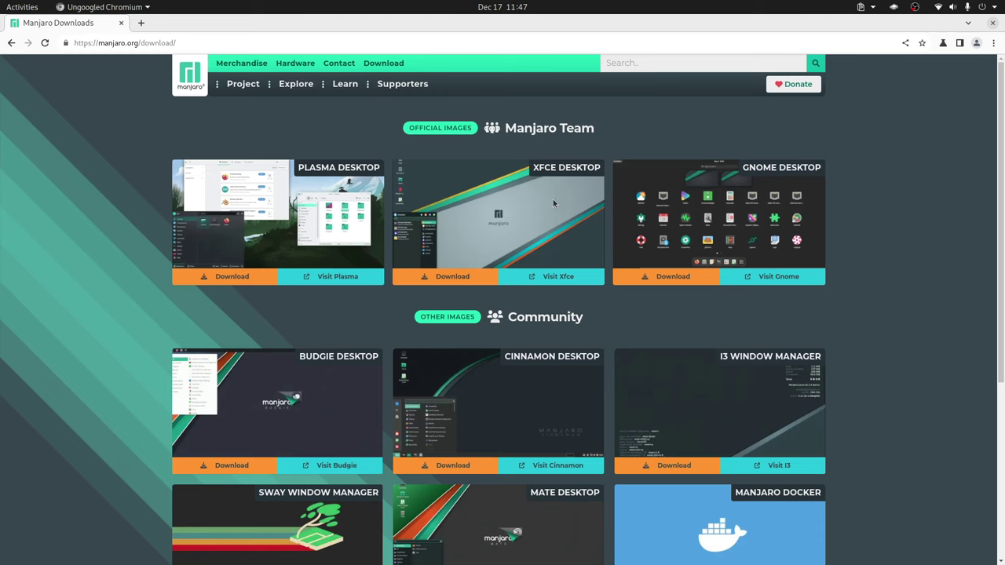
{"action": "left_click", "coordinate": [470, 275]}
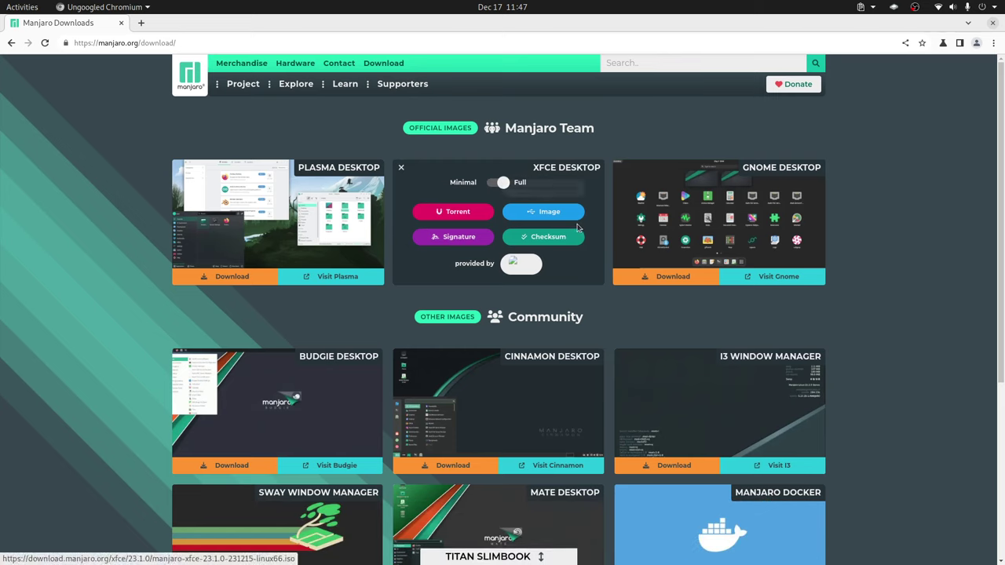
{"action": "key", "text": "alt+Tab"}
{"action": "key", "text": "alt+Tab"}
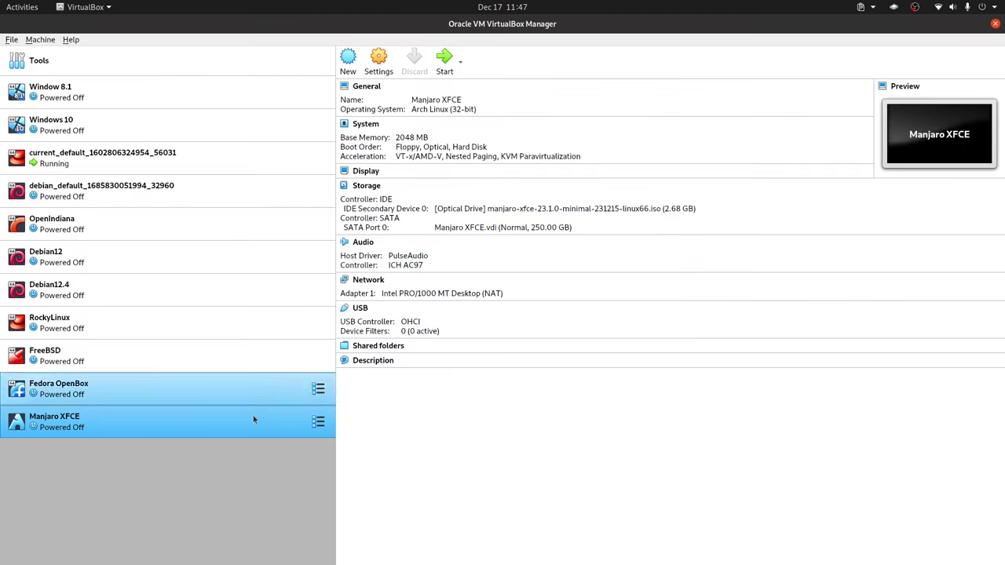
In the Manjaro XFCE VM's System settings, boot Hard Disk before Optical and disable Floppy.
{"action": "right_click", "coordinate": [227, 430]}
{"action": "left_click", "coordinate": [299, 200]}
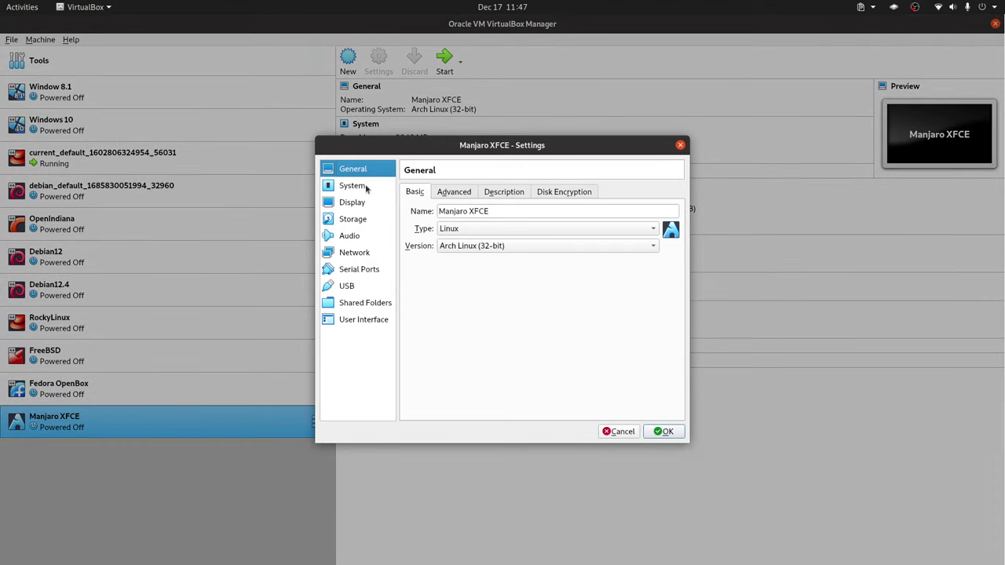
{"action": "left_click", "coordinate": [367, 187]}
{"action": "left_click", "coordinate": [529, 253]}
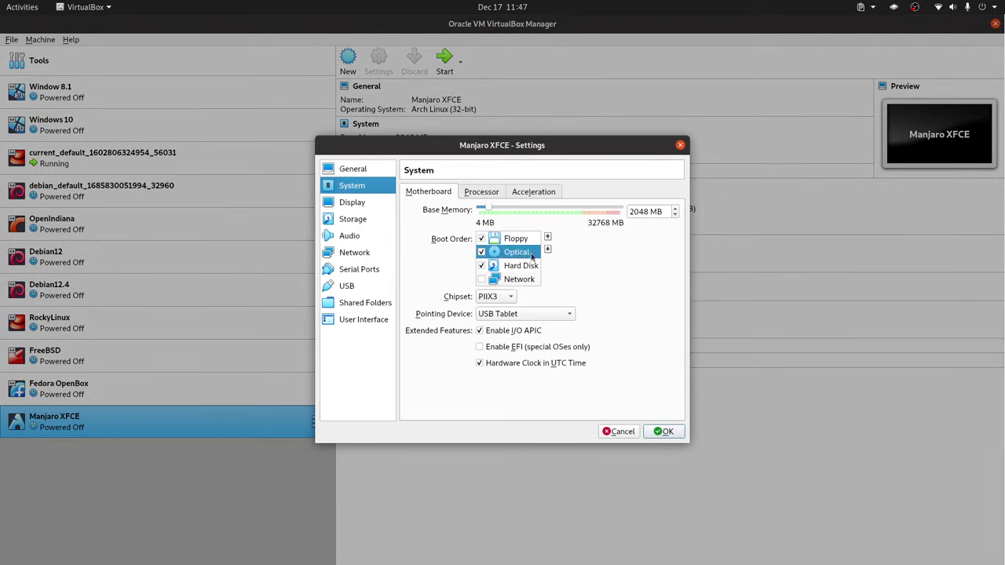
{"action": "left_click", "coordinate": [526, 267]}
{"action": "left_click", "coordinate": [547, 238]}
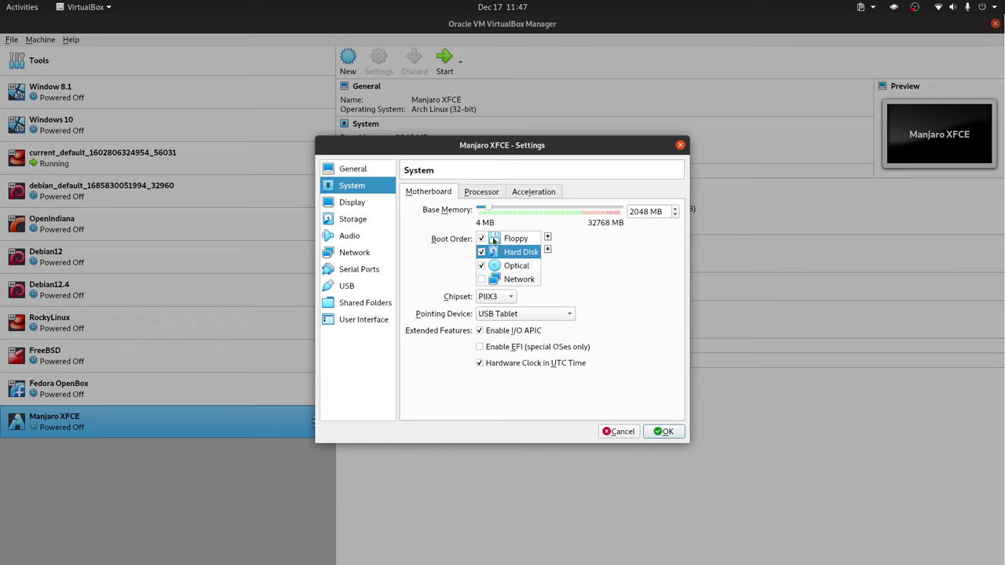
{"action": "left_click", "coordinate": [481, 239]}
Give the VM 2 processors.
{"action": "mouse_move", "coordinate": [521, 327]}
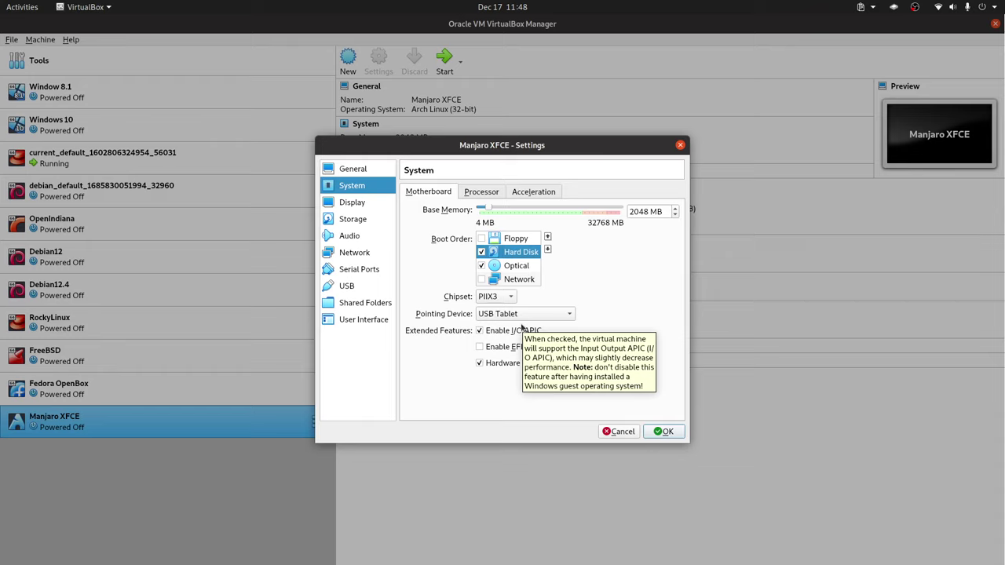
{"action": "left_click", "coordinate": [477, 193]}
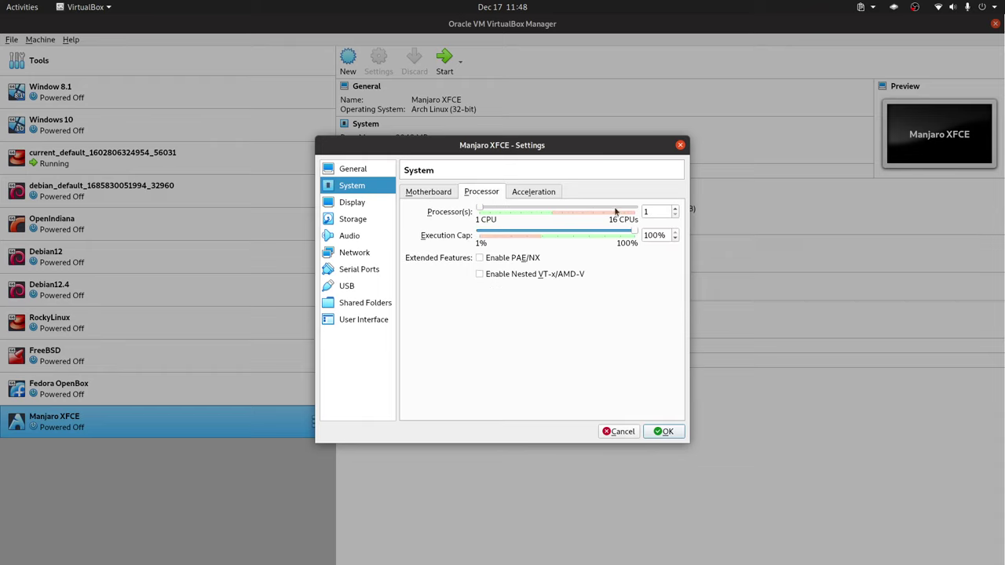
{"action": "left_click", "coordinate": [428, 192]}
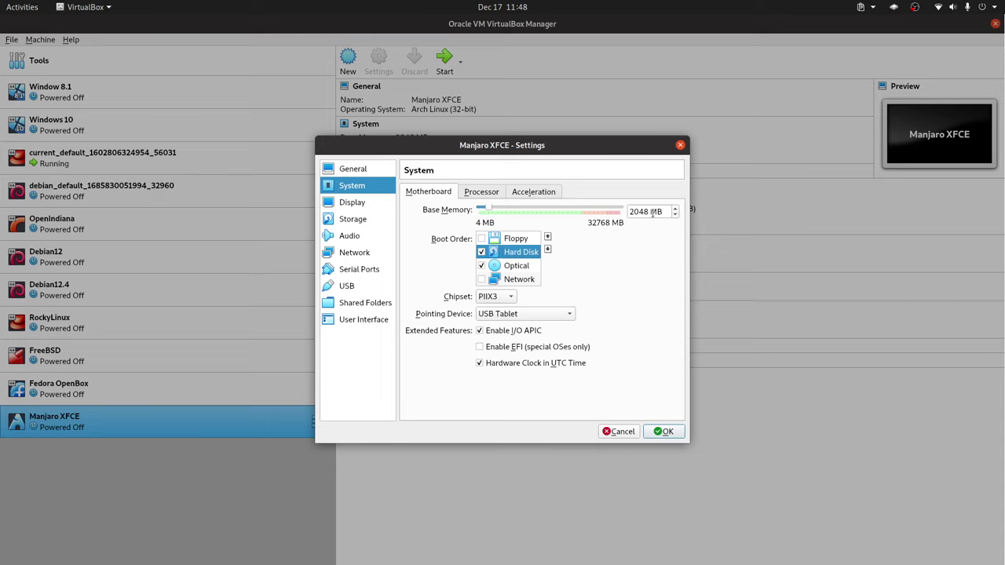
{"action": "left_click", "coordinate": [498, 195]}
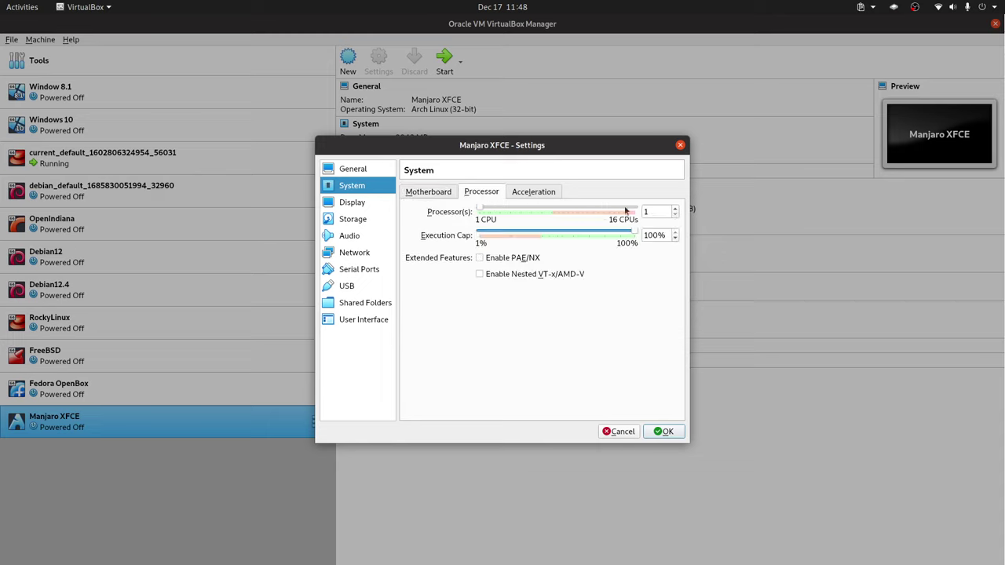
{"action": "left_click", "coordinate": [428, 192]}
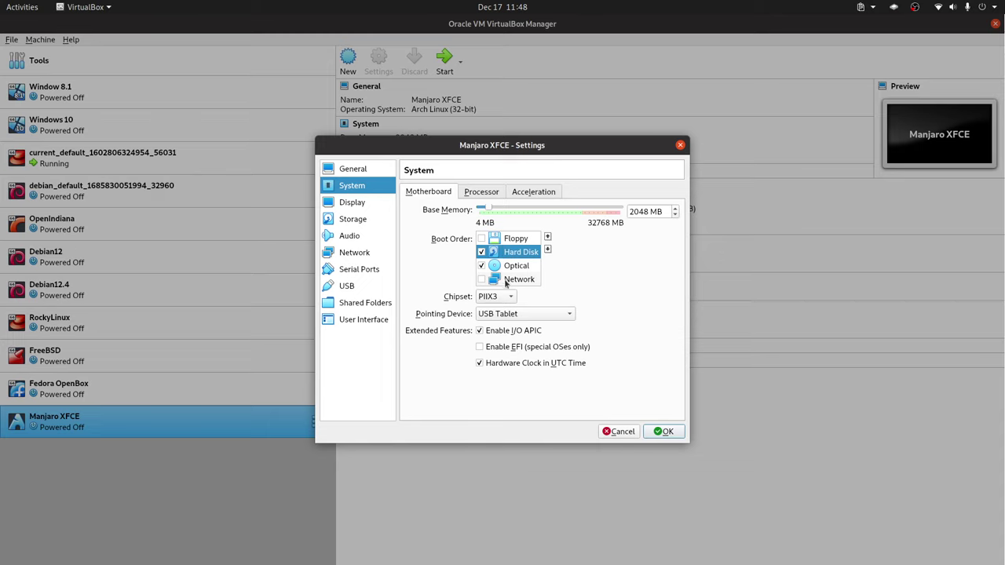
Raise video memory to 128 MB and save the VM settings.
{"action": "left_click", "coordinate": [363, 203]}
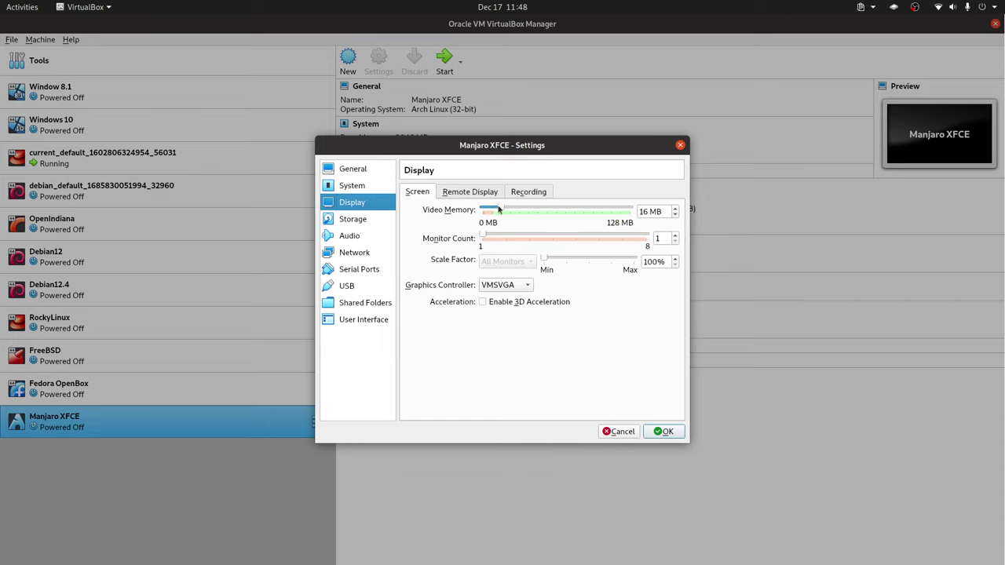
{"action": "left_click_drag", "start_coordinate": [502, 209], "coordinate": [632, 210]}
{"action": "left_click", "coordinate": [664, 431]}
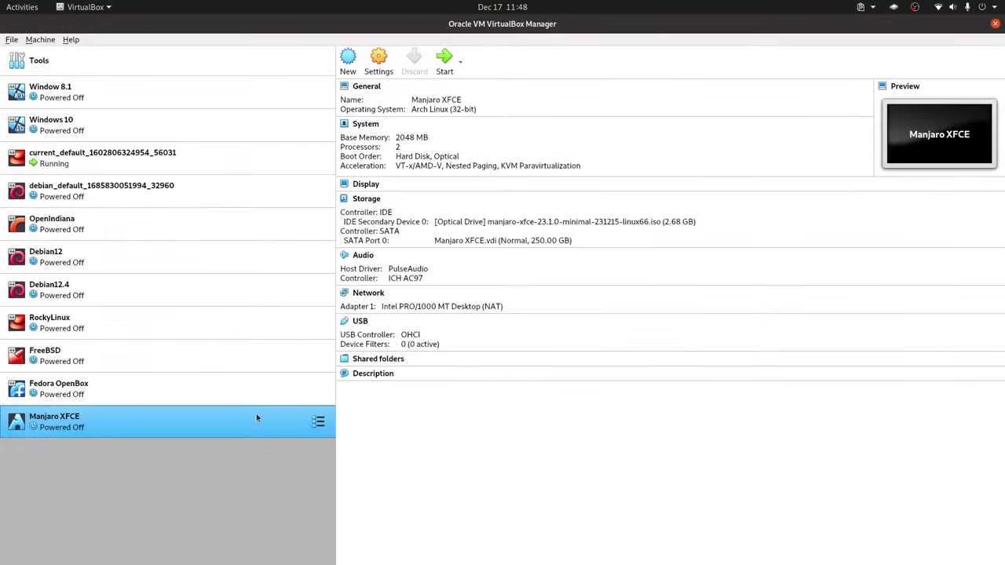
Review the Manjaro XFCE VM's System, Display and Storage settings without changes.
{"action": "right_click", "coordinate": [251, 424]}
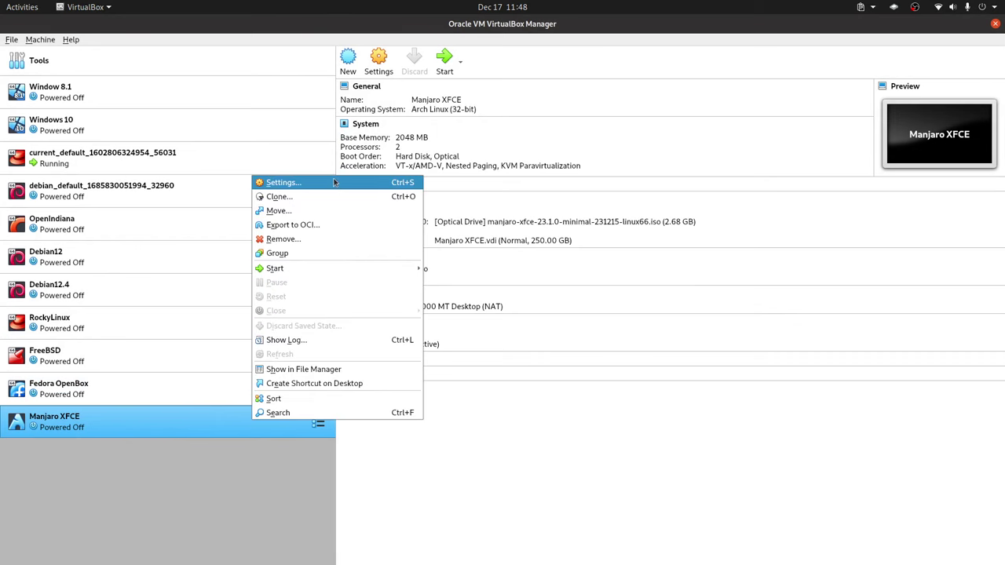
{"action": "left_click", "coordinate": [430, 223]}
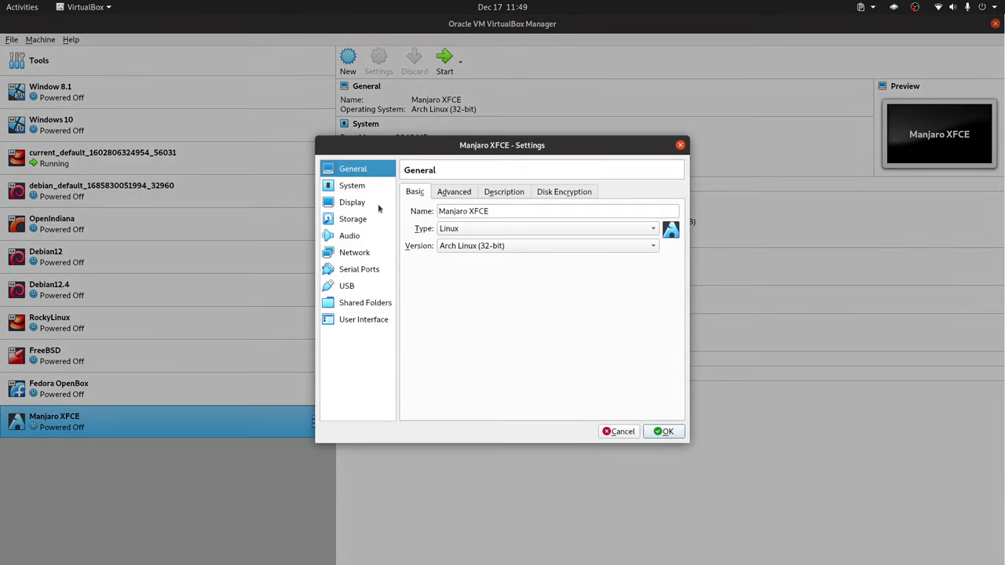
{"action": "left_click", "coordinate": [354, 188]}
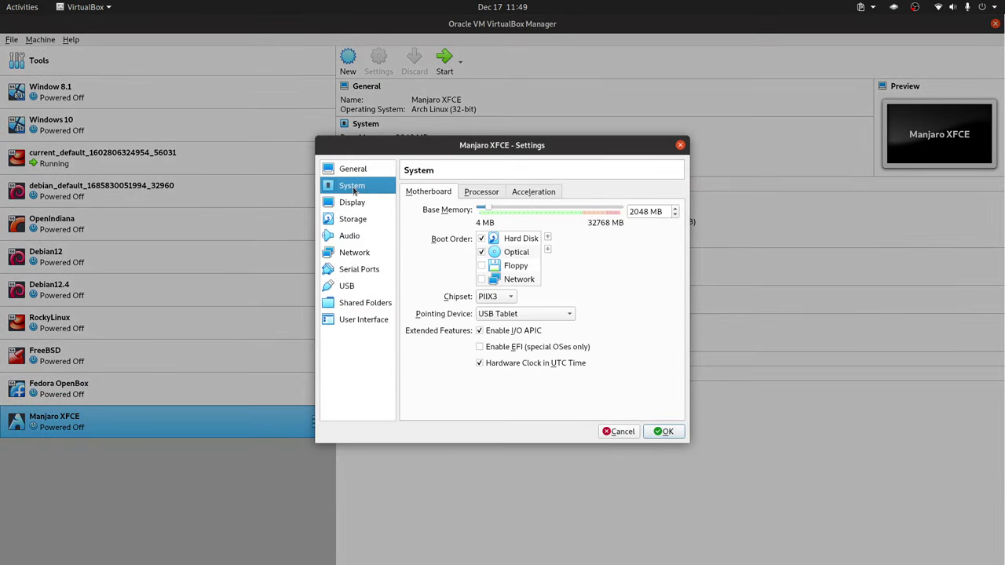
{"action": "left_click", "coordinate": [358, 203]}
{"action": "left_click", "coordinate": [349, 222]}
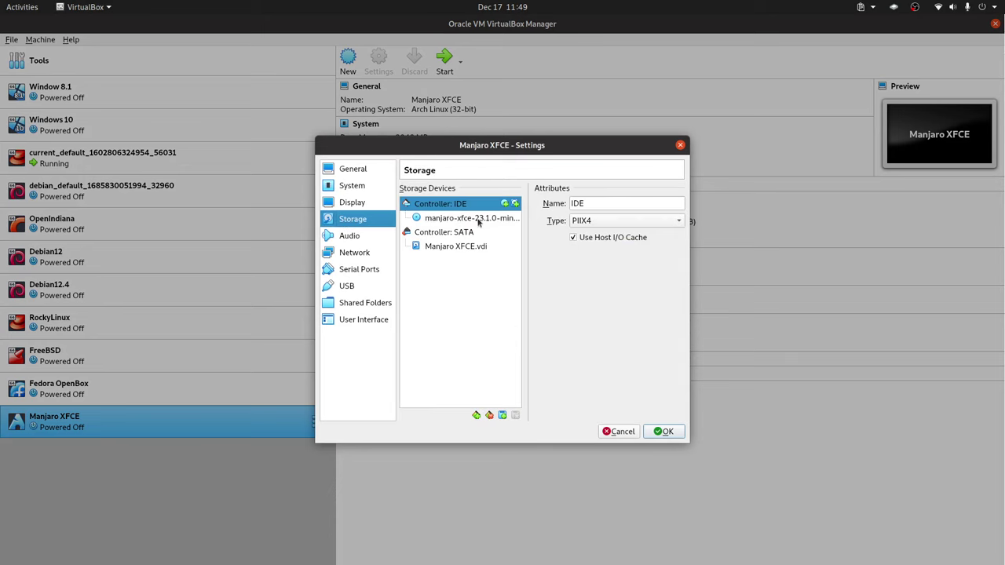
{"action": "left_click", "coordinate": [652, 431]}
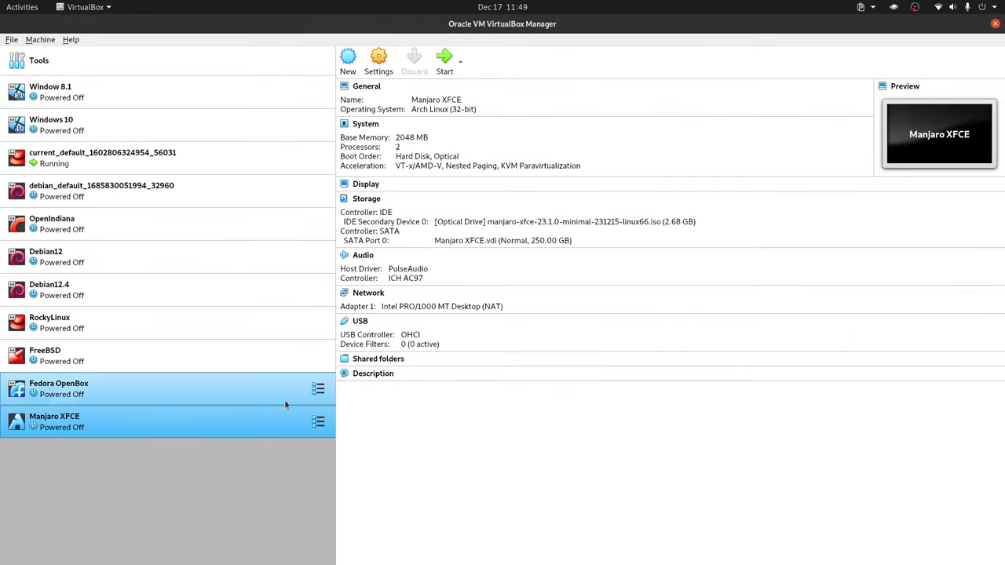
Start the VM, power it off, then open and close its settings unchanged.
{"action": "double_click", "coordinate": [232, 419]}
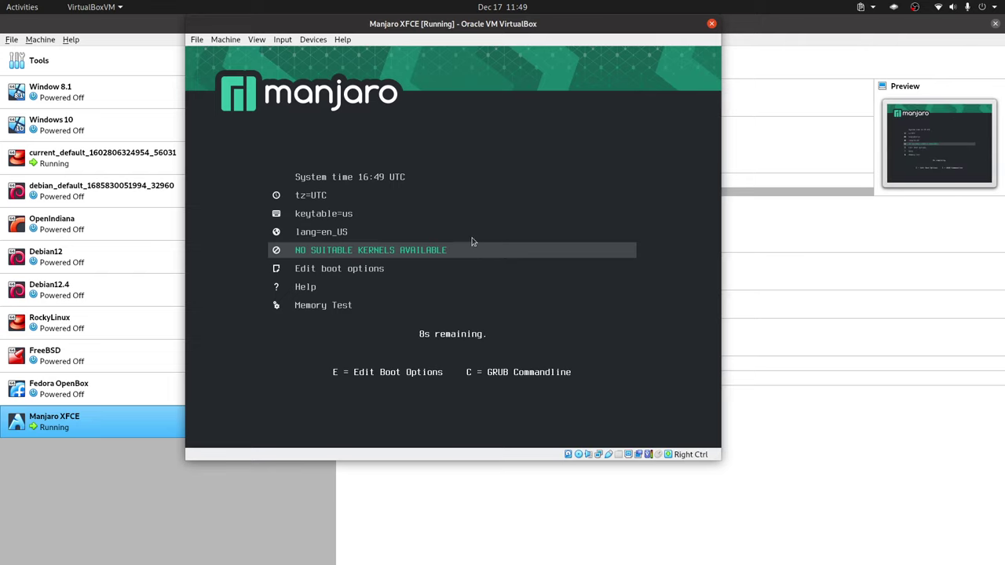
{"action": "left_click", "coordinate": [712, 23]}
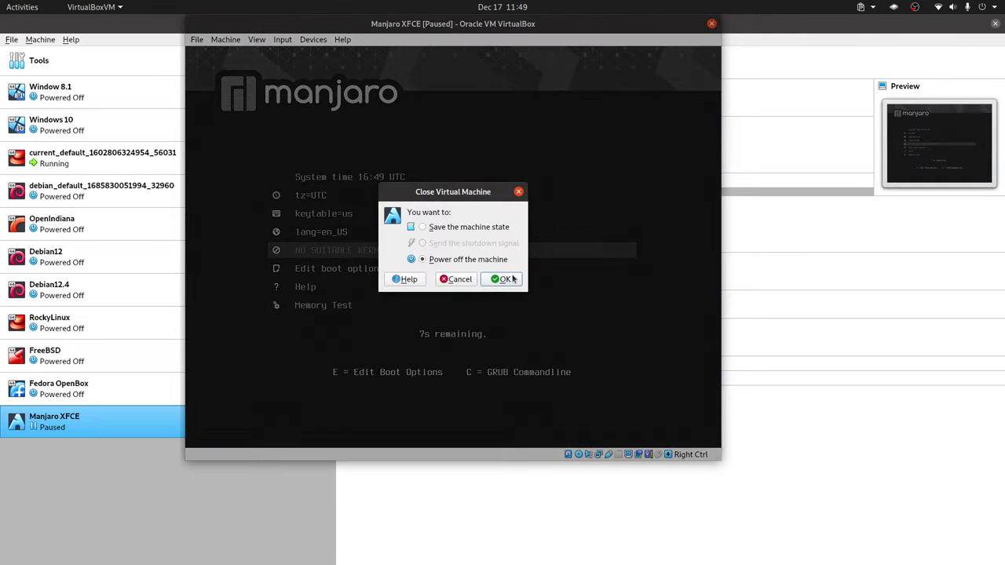
{"action": "left_click", "coordinate": [501, 280]}
{"action": "right_click", "coordinate": [214, 427]}
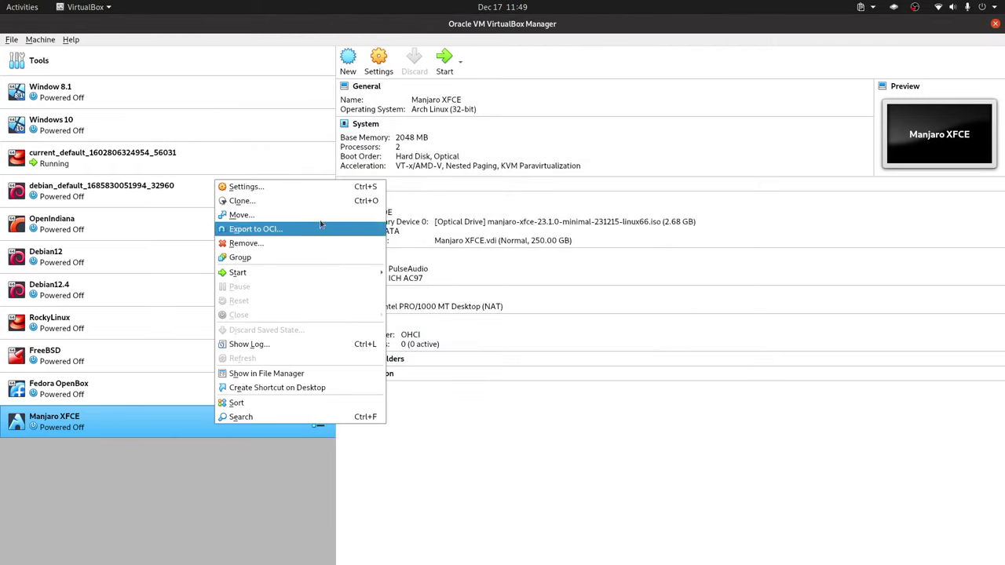
{"action": "left_click", "coordinate": [311, 187]}
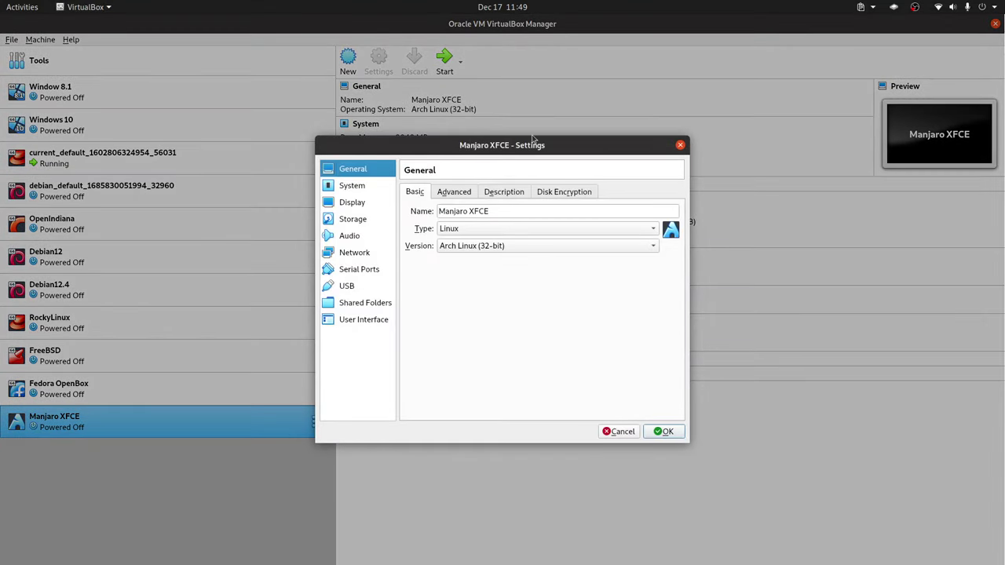
{"action": "left_click", "coordinate": [679, 145]}
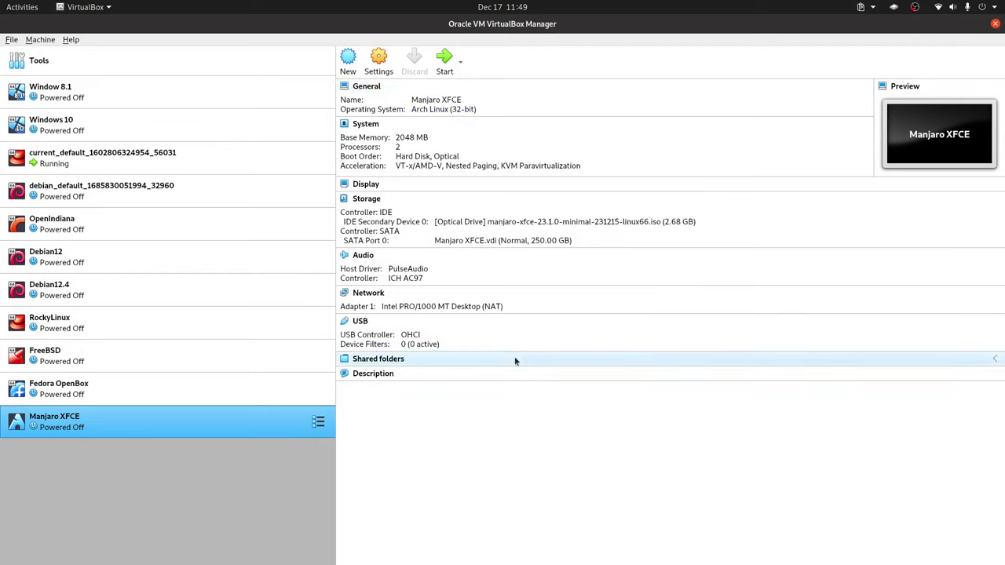
Set the VM's operating system version to Arch Linux (64-bit) and save.
{"action": "right_click", "coordinate": [290, 426]}
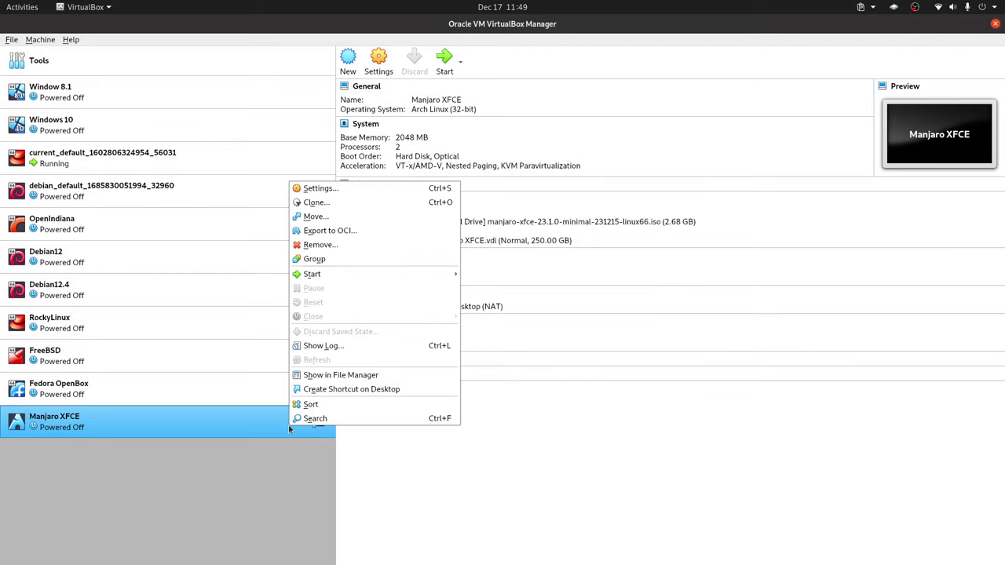
{"action": "left_click", "coordinate": [402, 189]}
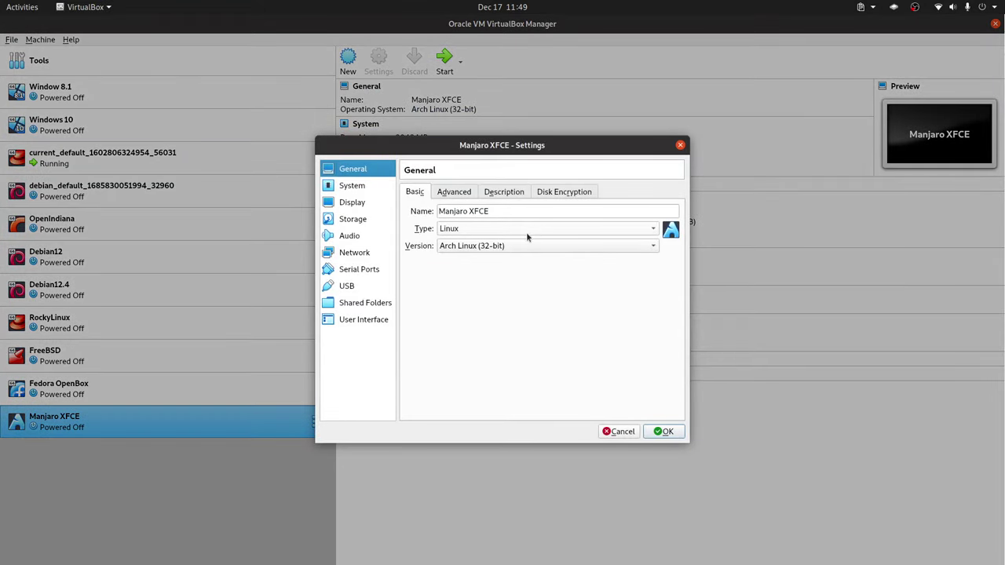
{"action": "left_click", "coordinate": [516, 243]}
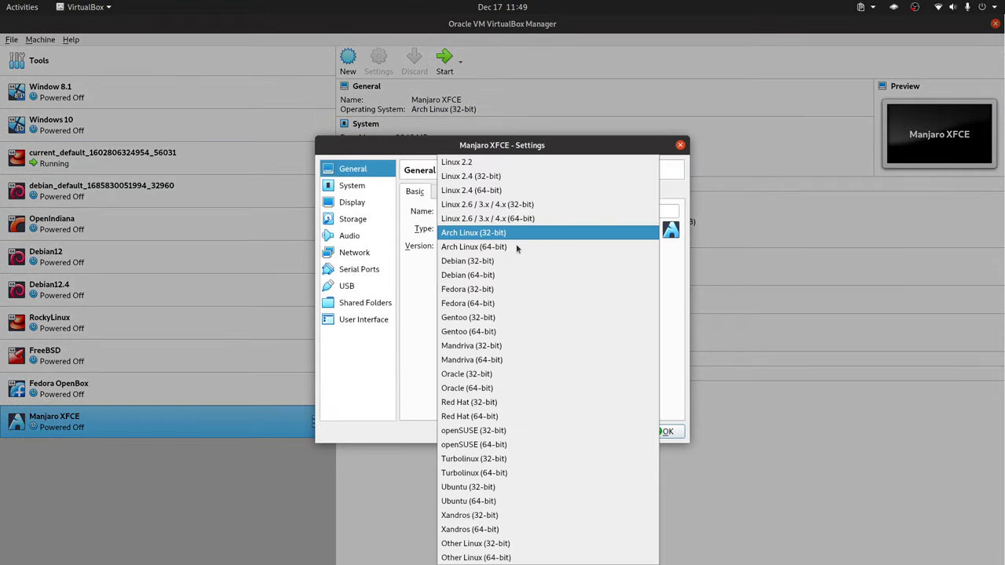
{"action": "left_click", "coordinate": [512, 248]}
{"action": "left_click", "coordinate": [664, 432]}
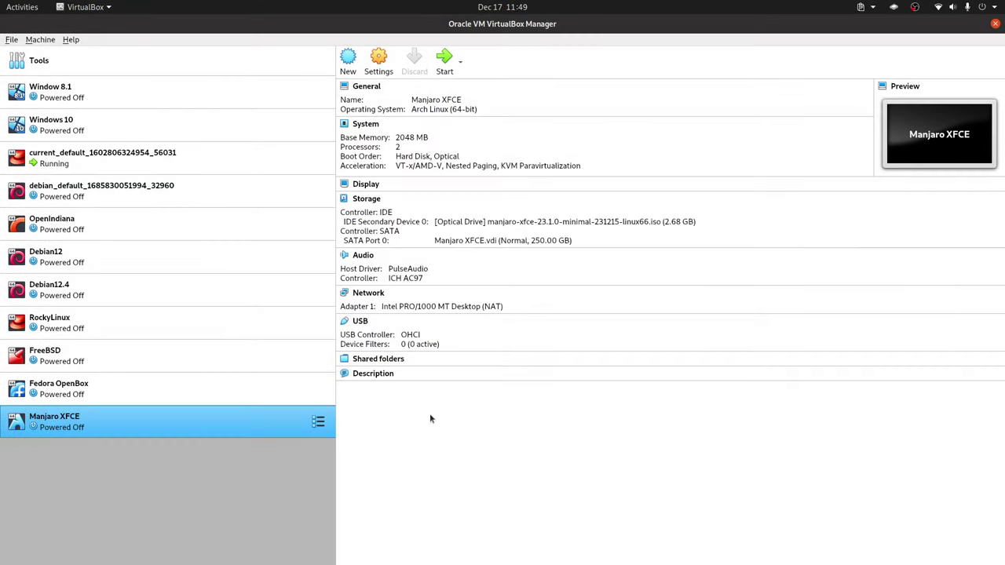
Start the Manjaro XFCE VM and boot it with open source drivers.
{"action": "double_click", "coordinate": [234, 429]}
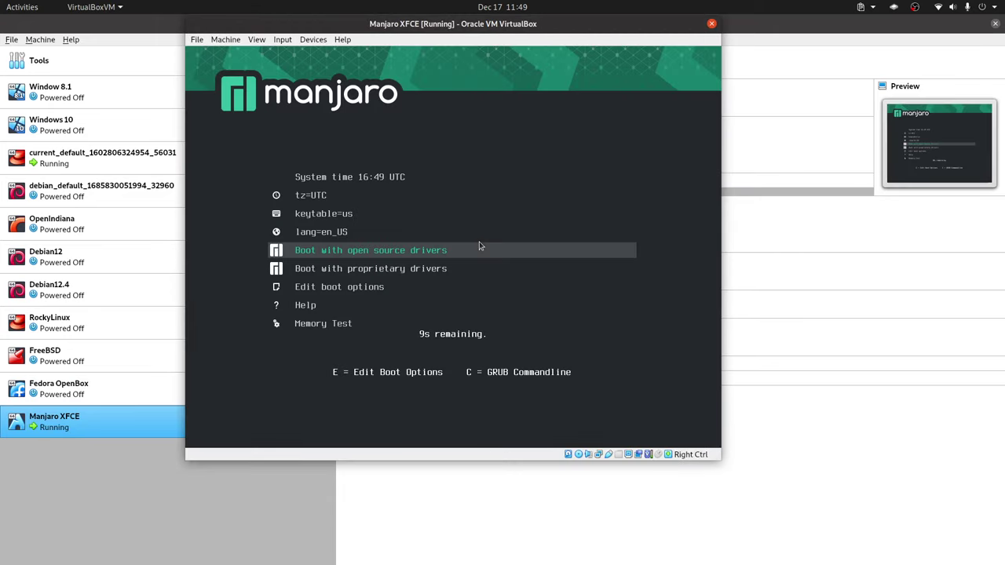
{"action": "key", "text": "Up"}
{"action": "key", "text": "Down"}
{"action": "key", "text": "Return"}
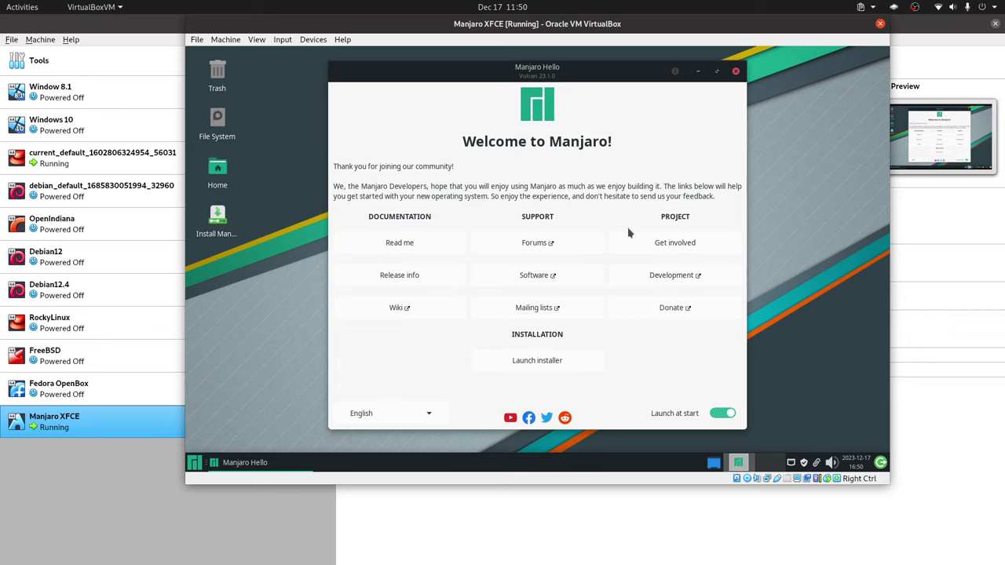
Close Manjaro Hello and launch the installer from the Install Manjaro desktop icon.
{"action": "left_click", "coordinate": [735, 72]}
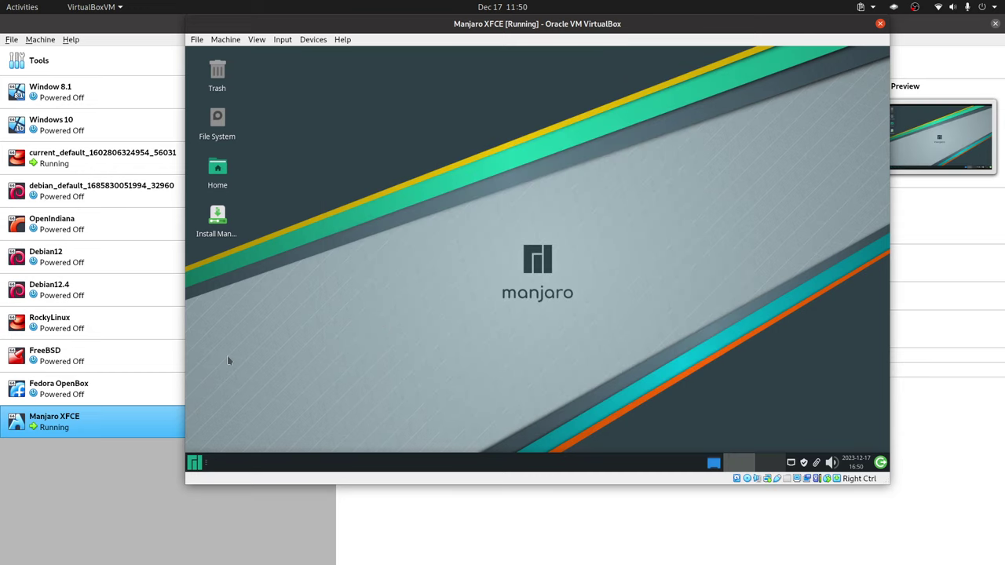
{"action": "left_click", "coordinate": [219, 228]}
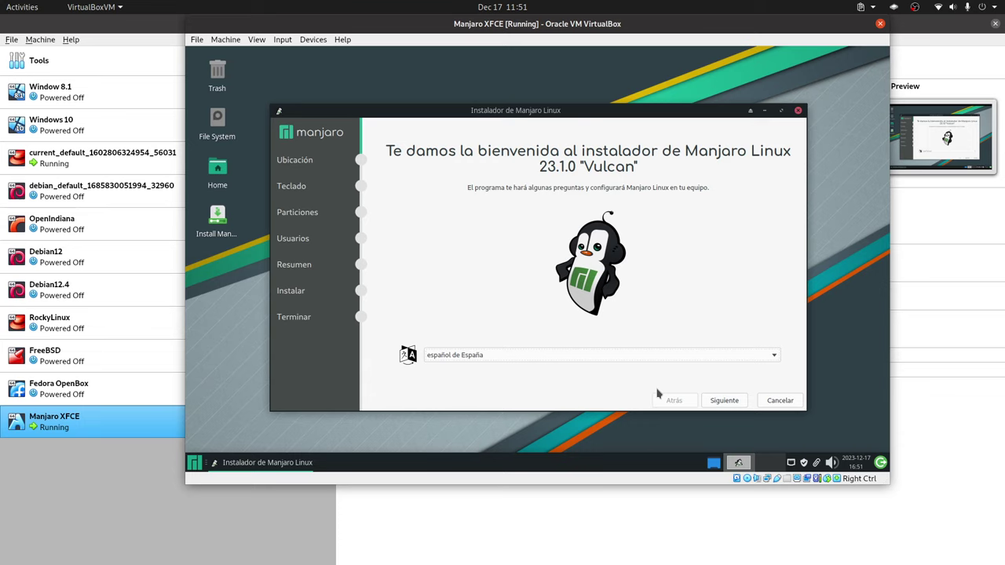
Pass the welcome and location pages and set the keyboard to English (US, intl., with dead keys).
{"action": "left_click", "coordinate": [724, 400]}
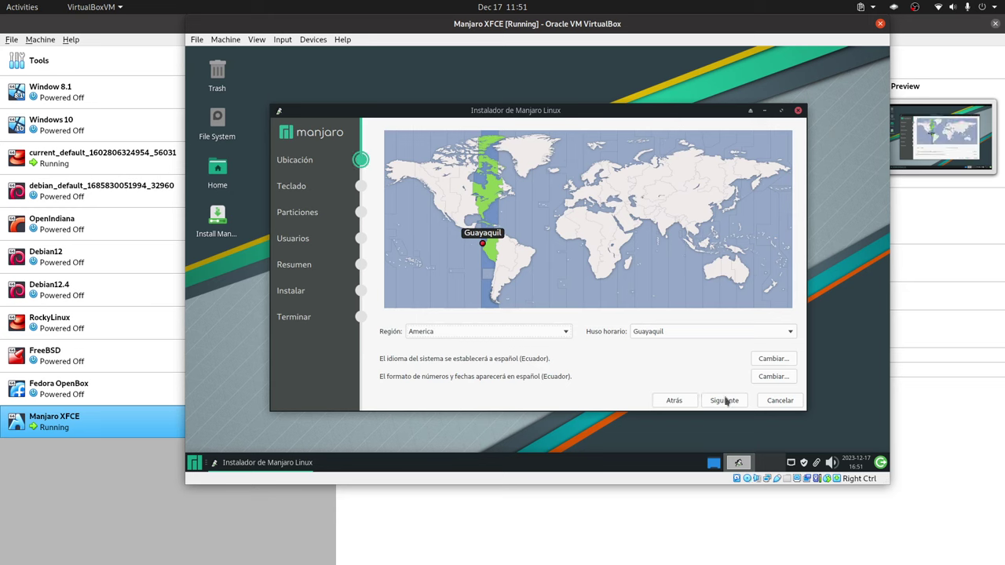
{"action": "left_click", "coordinate": [724, 402]}
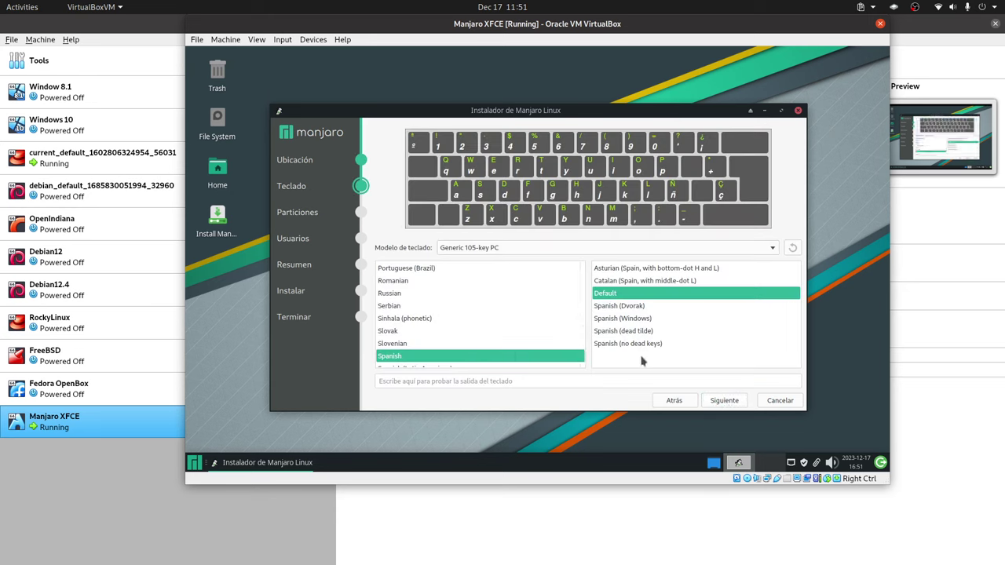
{"action": "scroll", "coordinate": [526, 310], "scroll_direction": "up", "scroll_amount": 5}
{"action": "scroll", "coordinate": [526, 314], "scroll_direction": "up", "scroll_amount": 10}
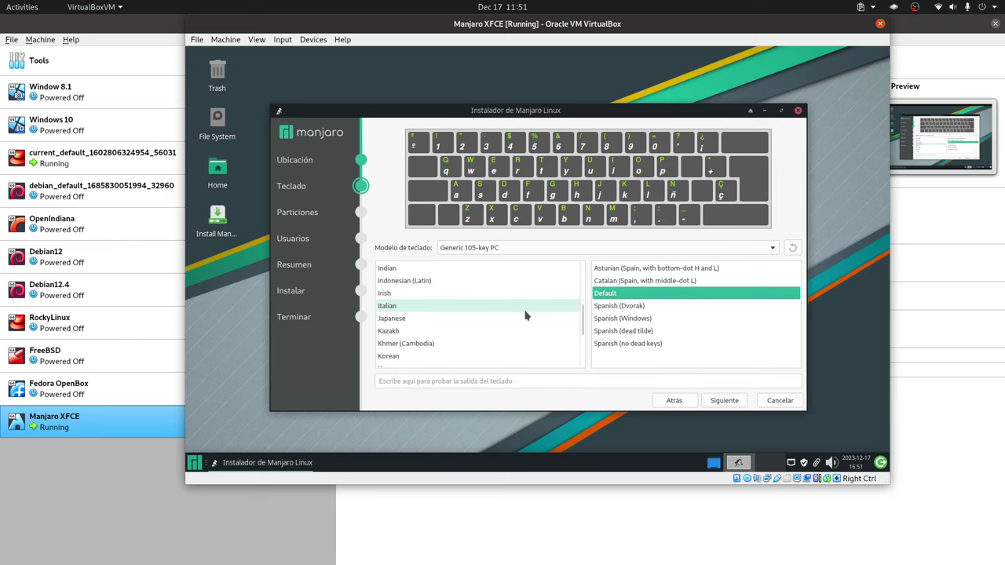
{"action": "scroll", "coordinate": [511, 314], "scroll_direction": "down", "scroll_amount": 2}
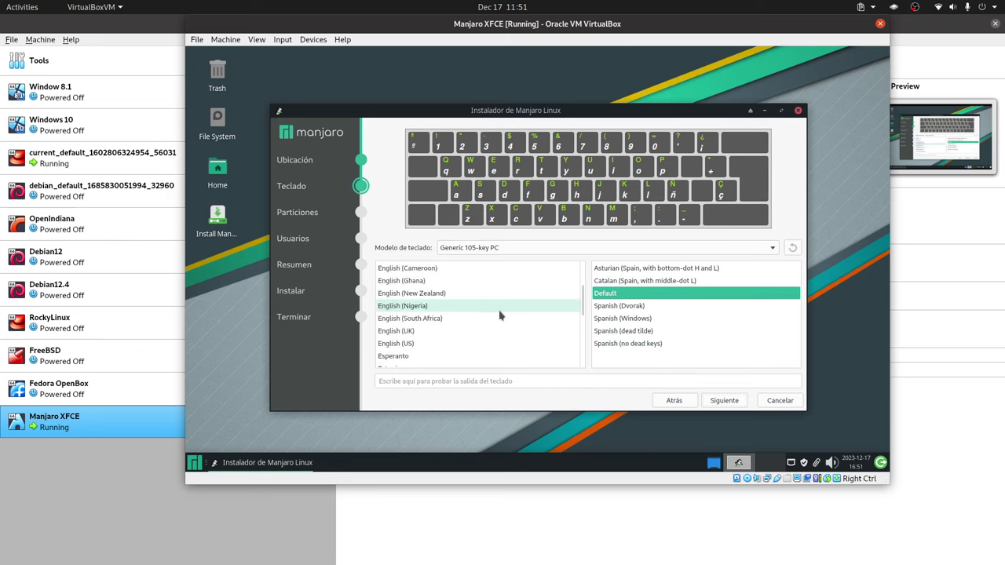
{"action": "left_click", "coordinate": [471, 343]}
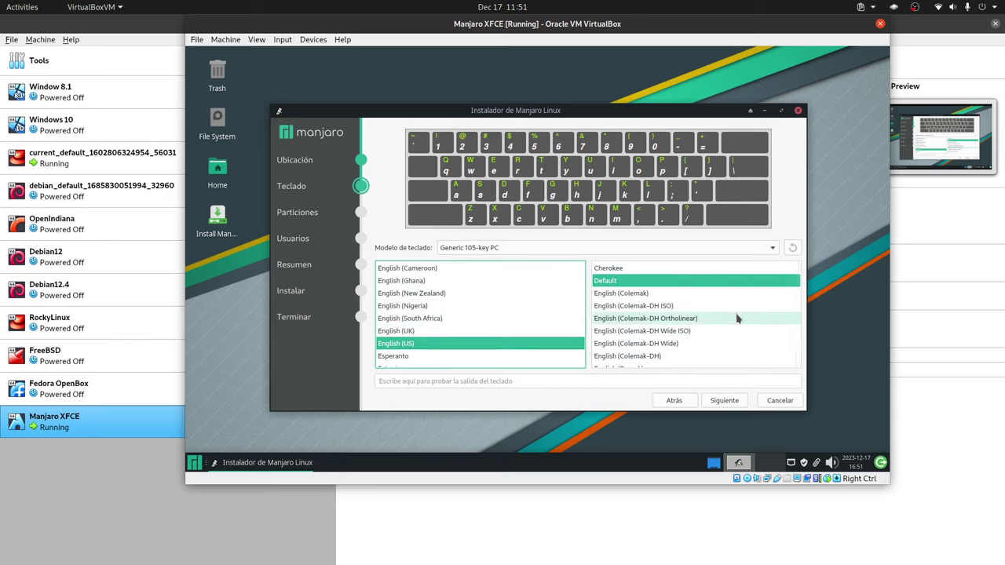
{"action": "scroll", "coordinate": [735, 322], "scroll_direction": "down", "scroll_amount": 1}
{"action": "scroll", "coordinate": [707, 323], "scroll_direction": "down", "scroll_amount": 2}
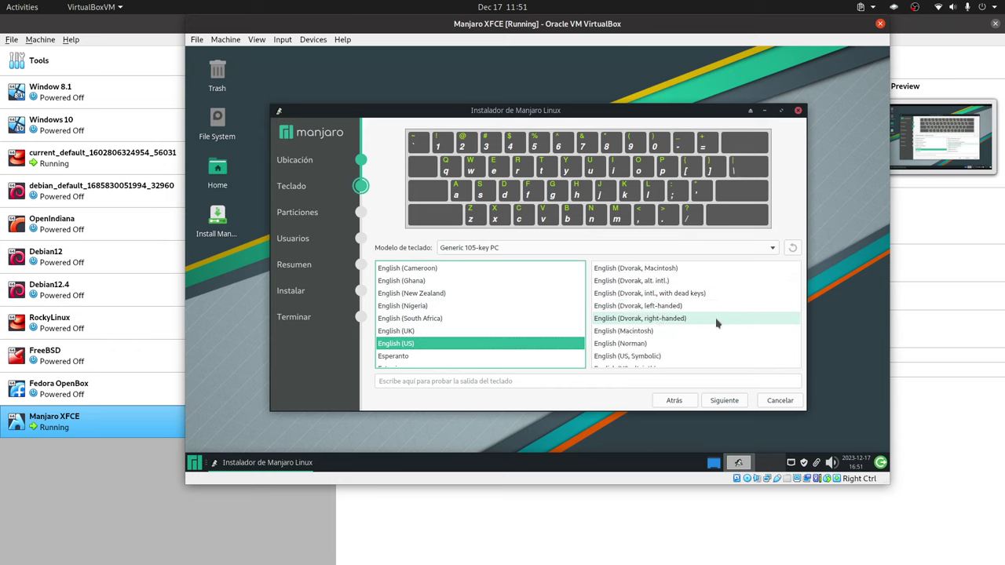
{"action": "scroll", "coordinate": [714, 325], "scroll_direction": "down", "scroll_amount": 1}
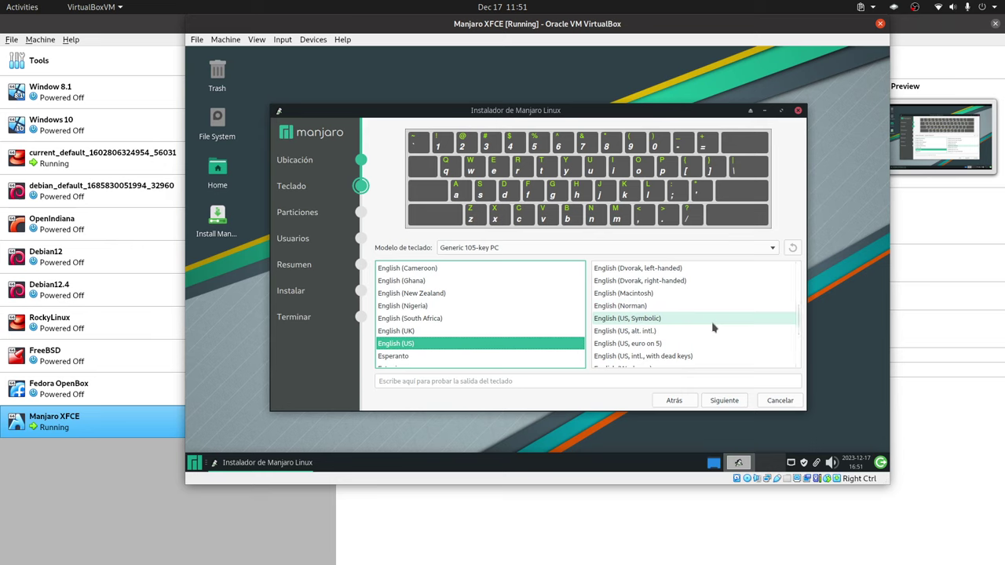
{"action": "left_click", "coordinate": [722, 355]}
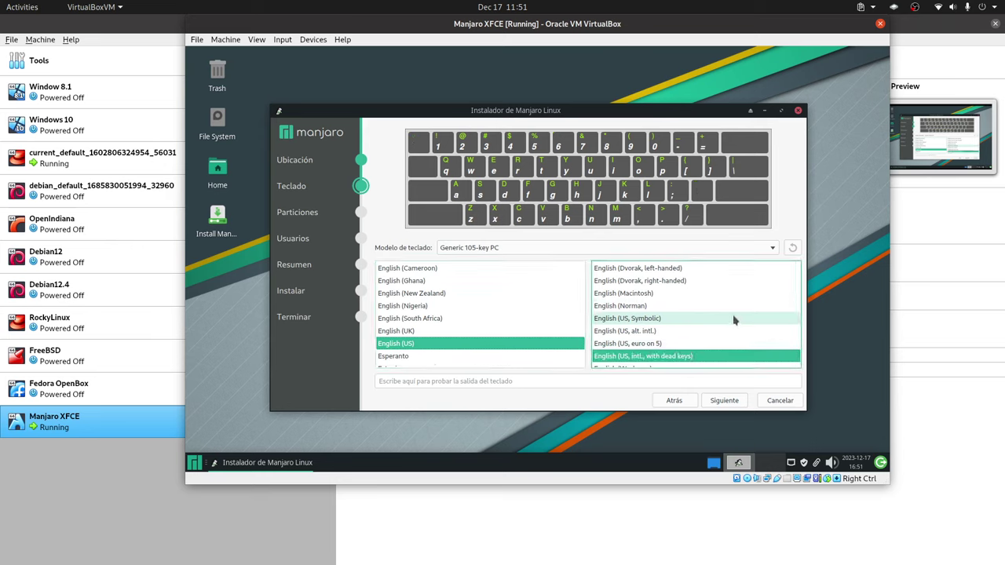
{"action": "scroll", "coordinate": [680, 341], "scroll_direction": "down", "scroll_amount": 2}
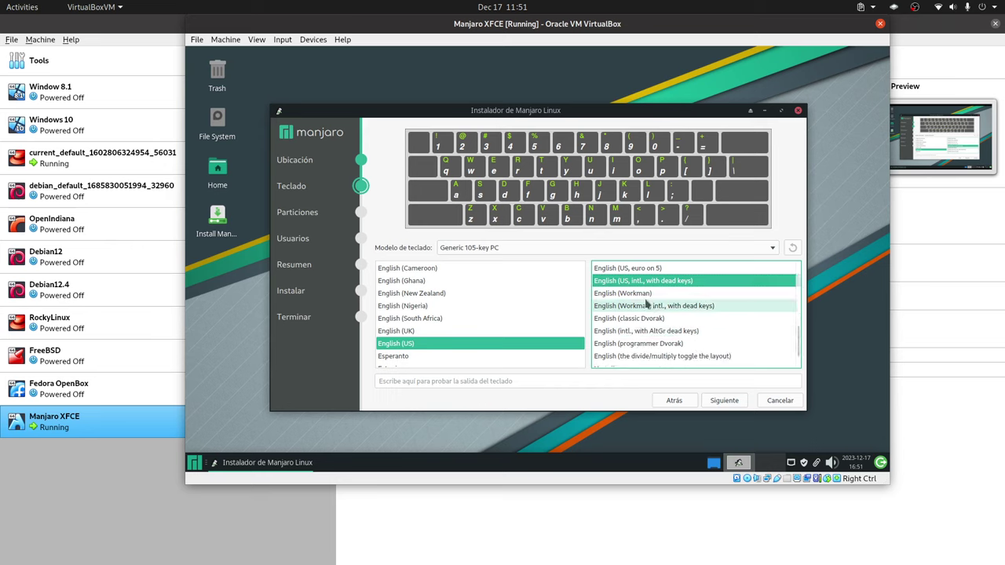
{"action": "left_click", "coordinate": [729, 401]}
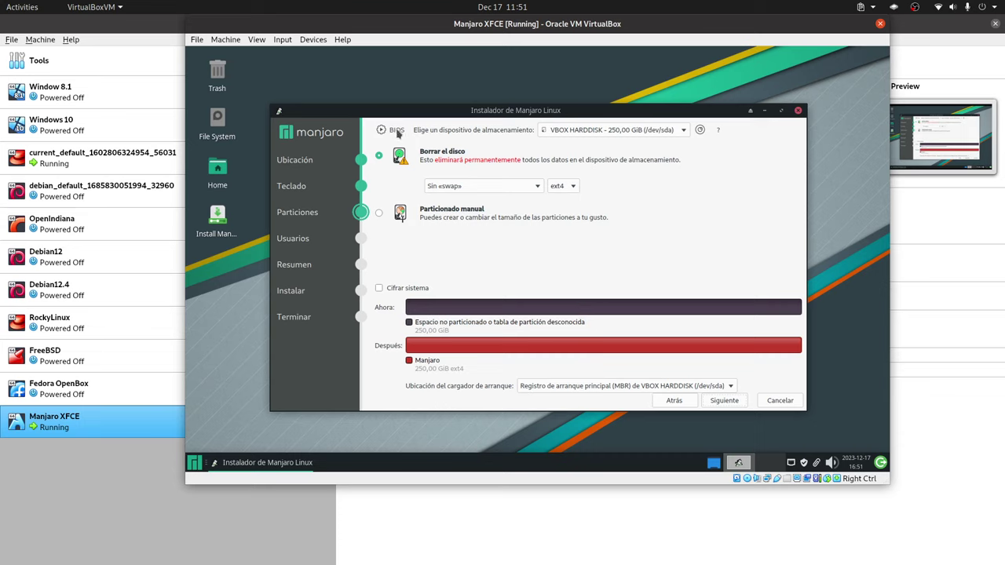
Keep Sin «swap», choose Particionado manual, and continue to the partition editor.
{"action": "mouse_move", "coordinate": [398, 133]}
{"action": "left_click", "coordinate": [496, 186]}
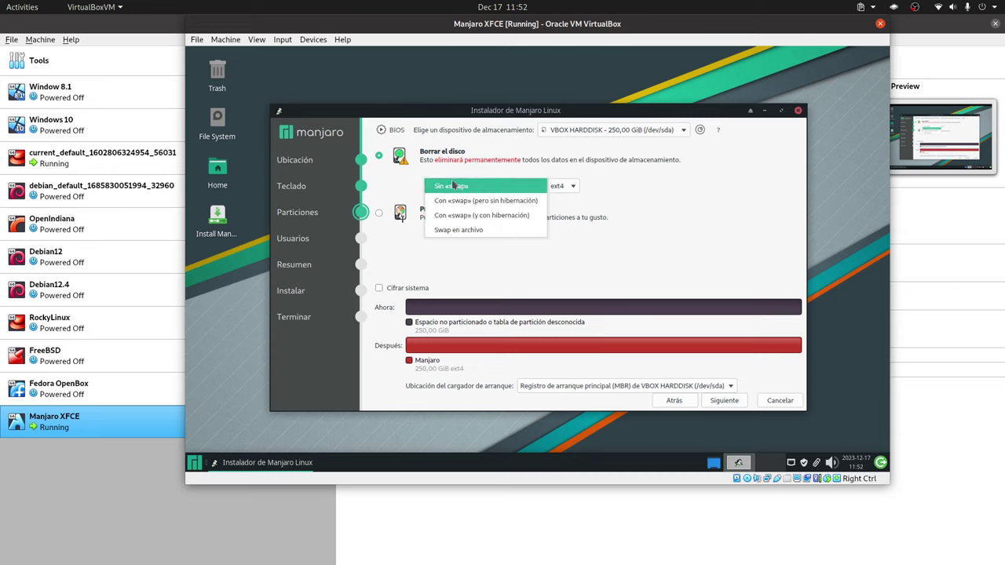
{"action": "left_click", "coordinate": [689, 196]}
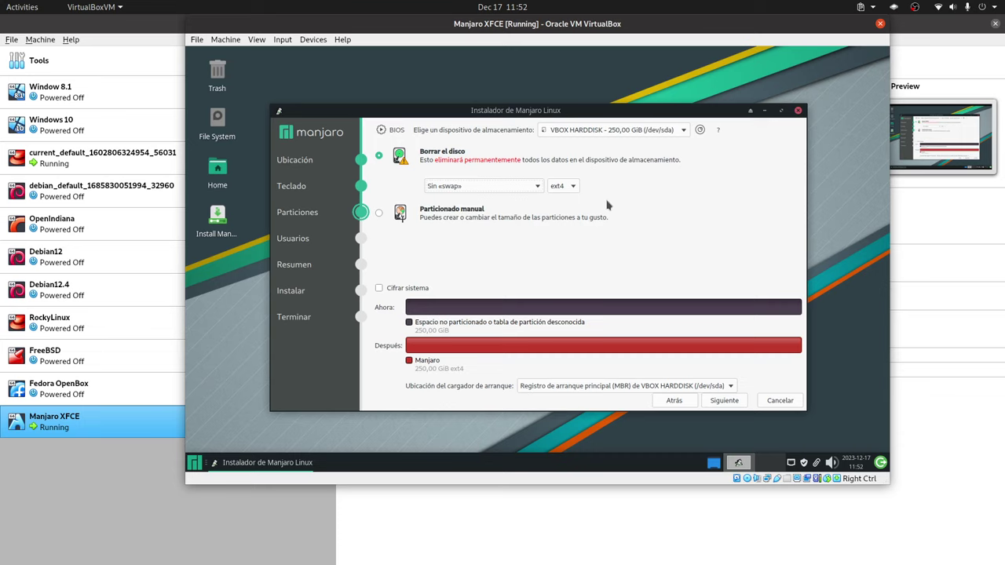
{"action": "left_click", "coordinate": [379, 213]}
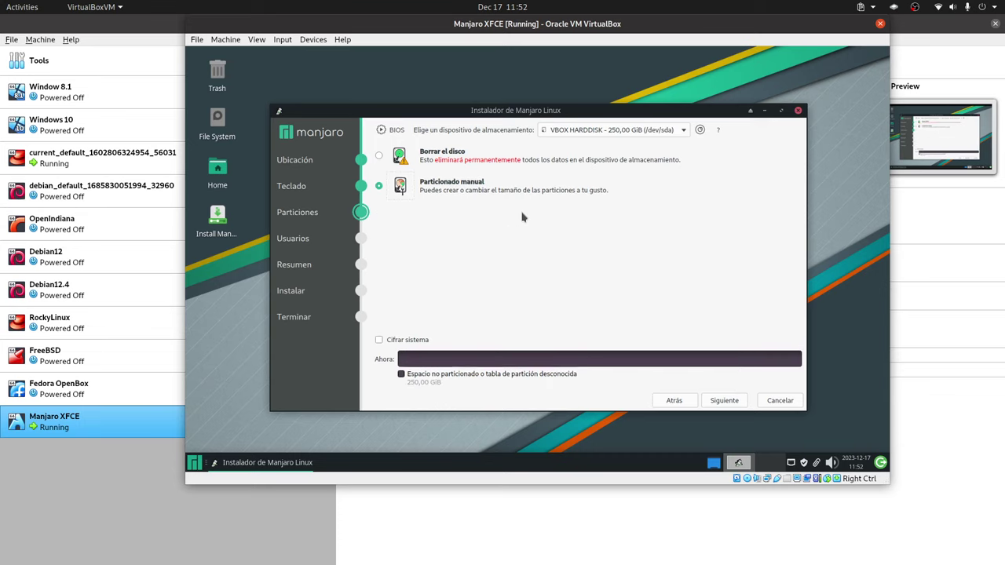
{"action": "left_click", "coordinate": [724, 400]}
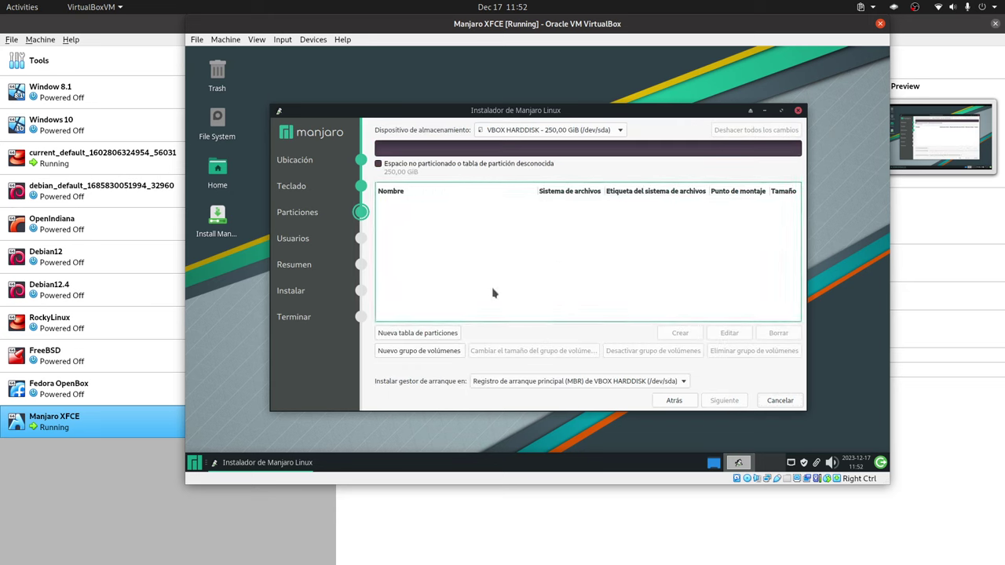
Create a GPT partition table and begin a /boot partition, then cancel it.
{"action": "left_click", "coordinate": [440, 336]}
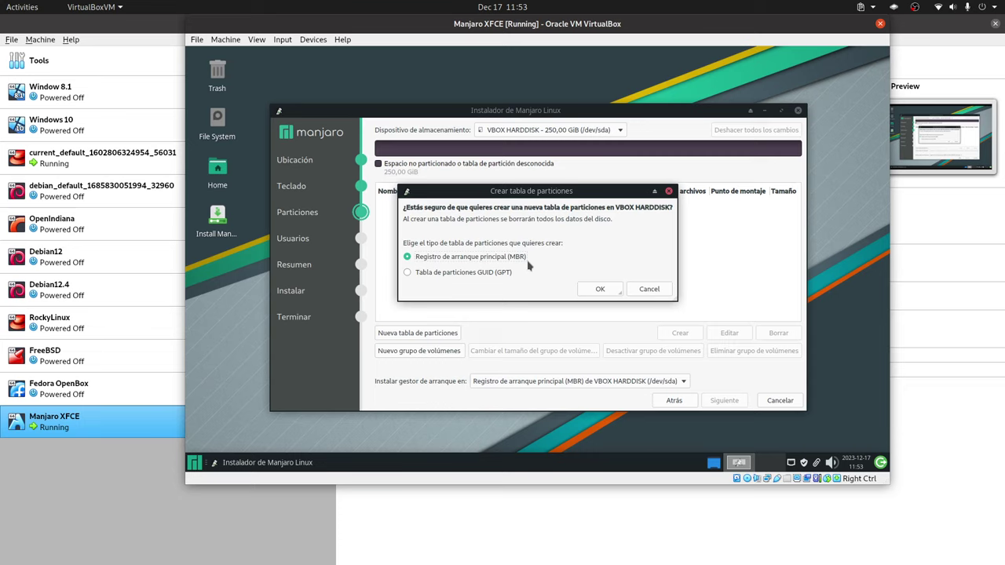
{"action": "left_click", "coordinate": [492, 275]}
{"action": "left_click", "coordinate": [602, 290]}
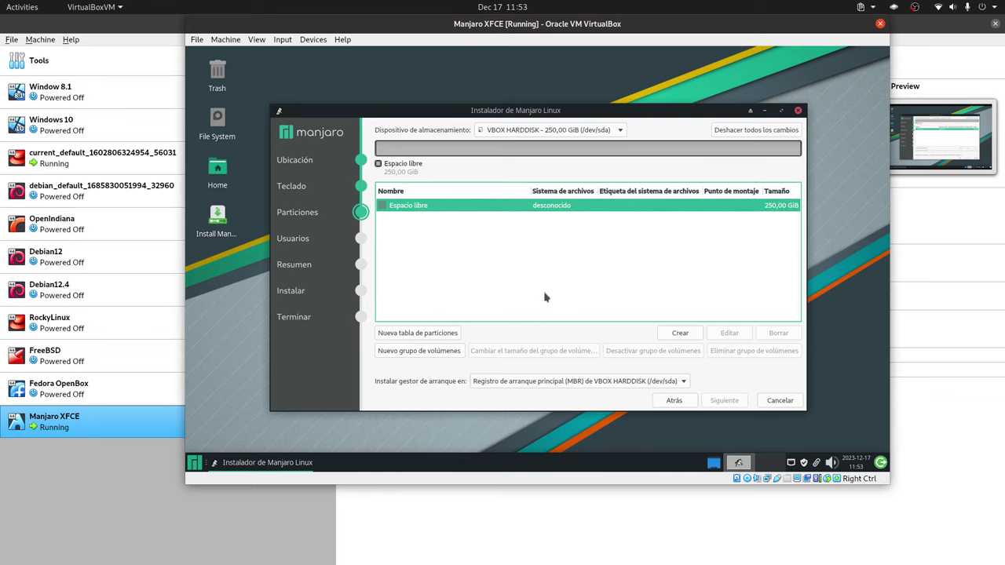
{"action": "left_click", "coordinate": [680, 332]}
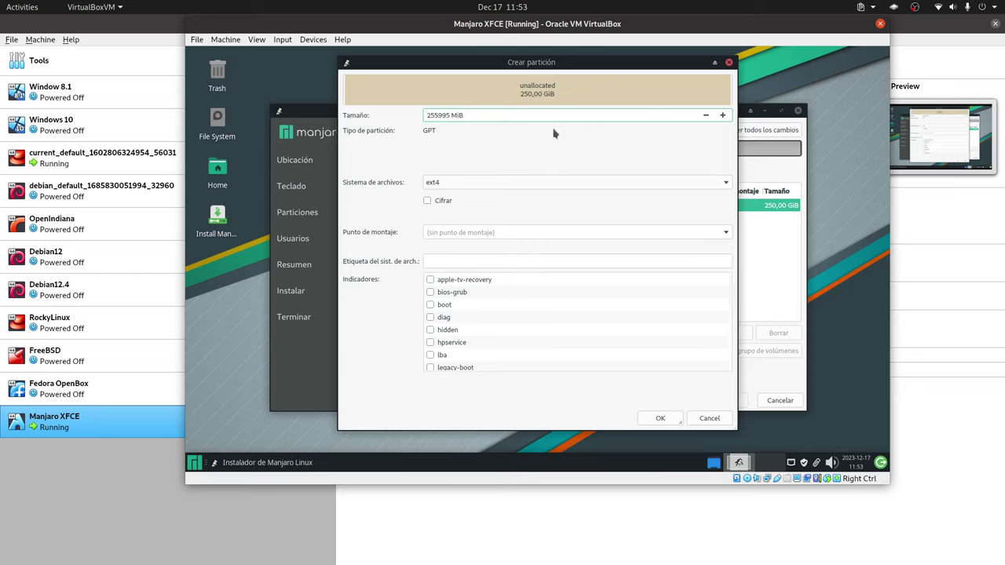
{"action": "left_click", "coordinate": [727, 236]}
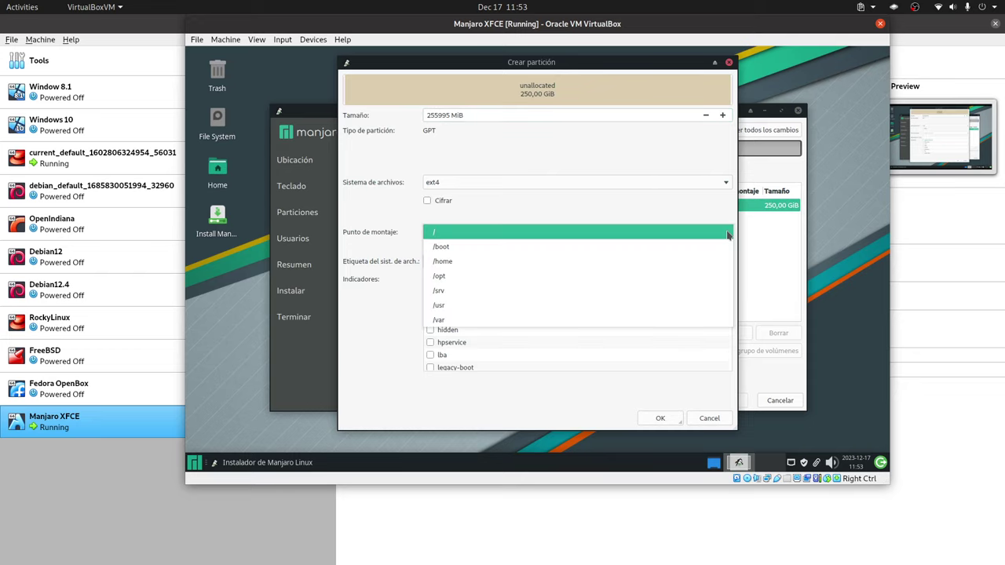
{"action": "left_click", "coordinate": [552, 252]}
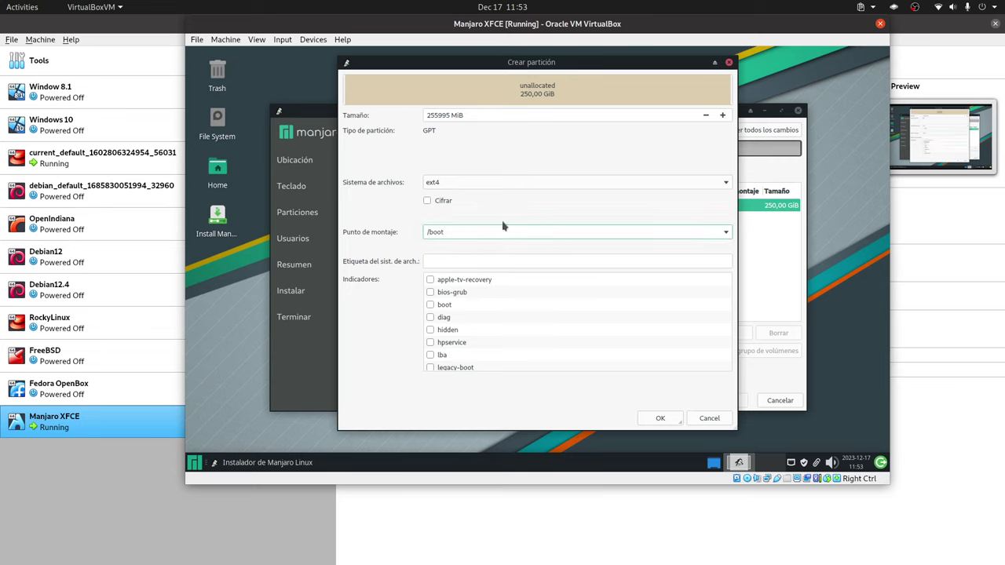
{"action": "left_click", "coordinate": [707, 419]}
Undo all partition changes and bring up the new partition table dialog again.
{"action": "left_click", "coordinate": [445, 208]}
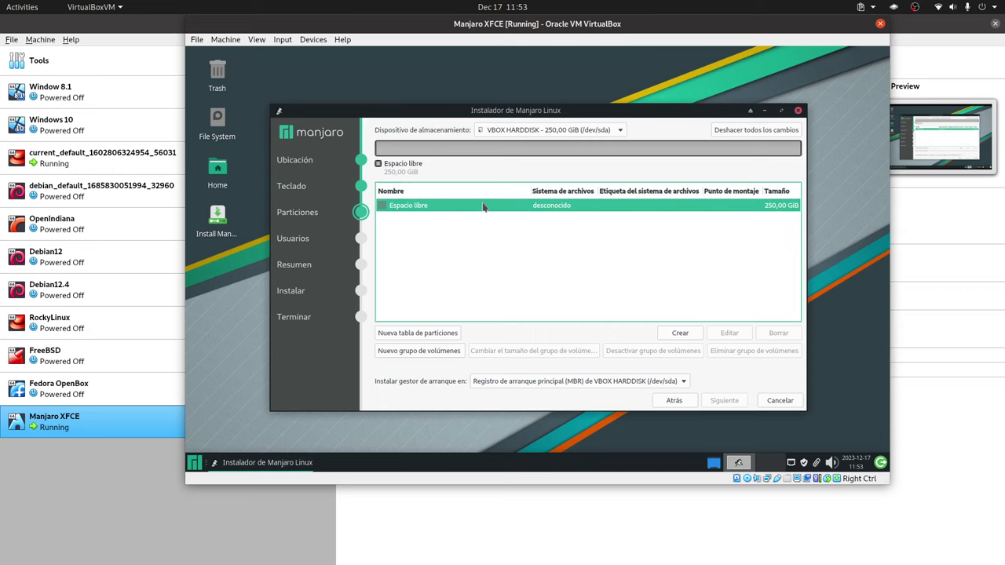
{"action": "left_click", "coordinate": [753, 133]}
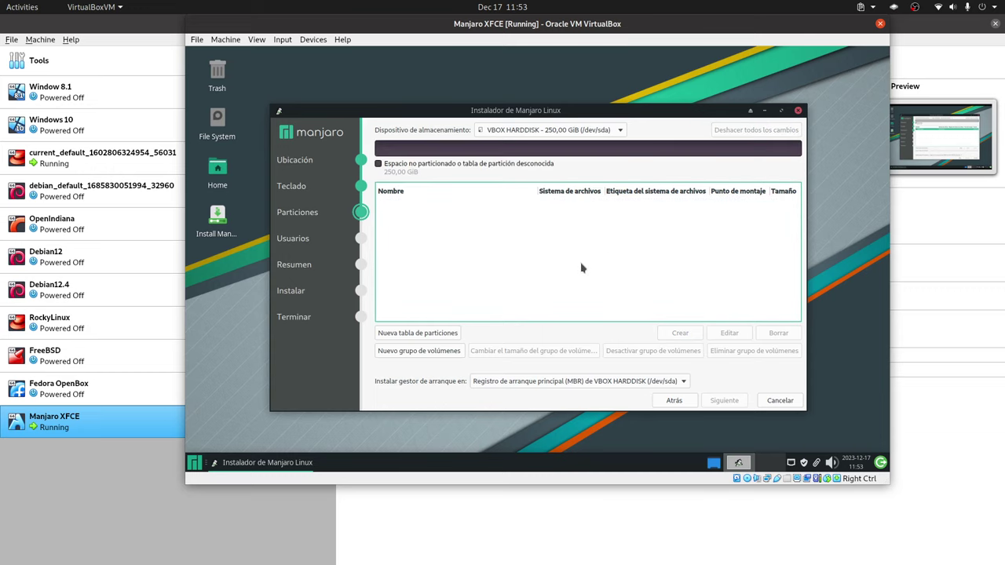
{"action": "left_click", "coordinate": [411, 331]}
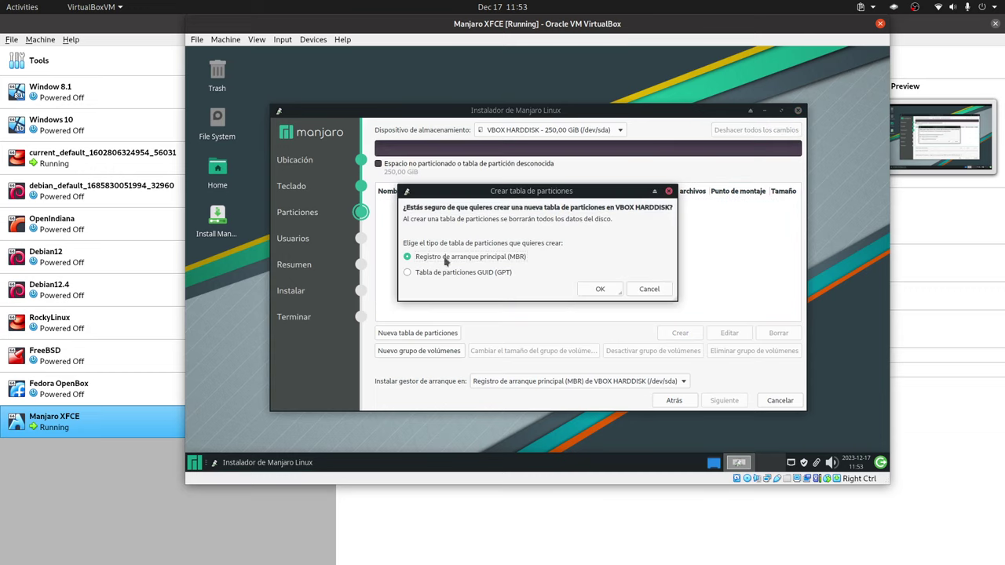
Confirm the new partition table and create a 30720 MiB ext4 partition mounted at /.
{"action": "left_click", "coordinate": [599, 290]}
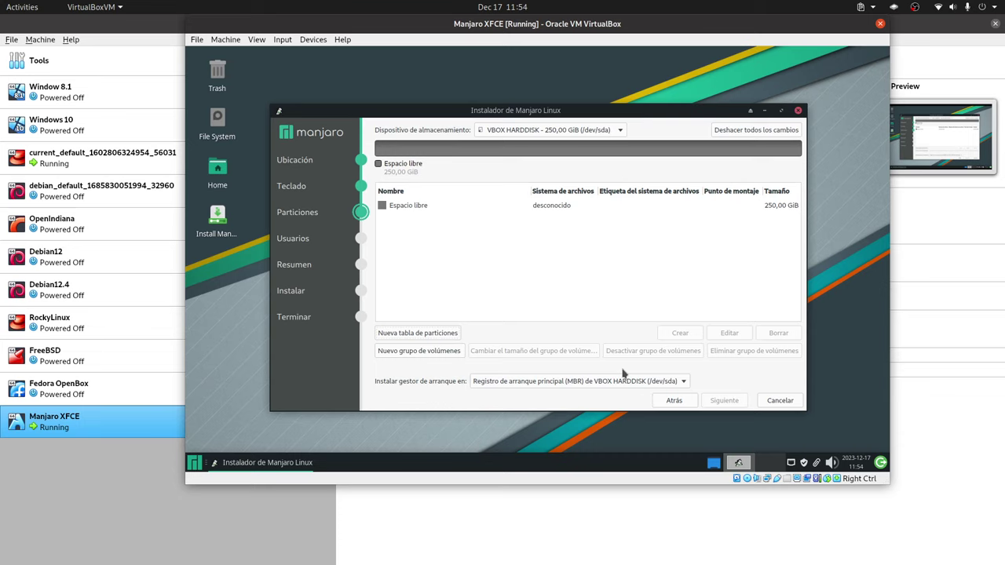
{"action": "left_click", "coordinate": [464, 207]}
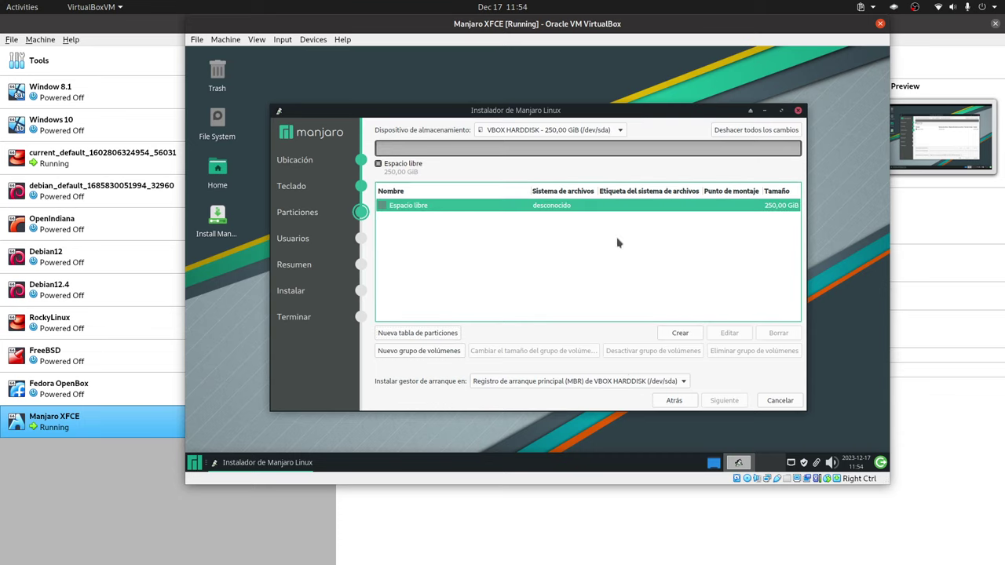
{"action": "left_click", "coordinate": [680, 333]}
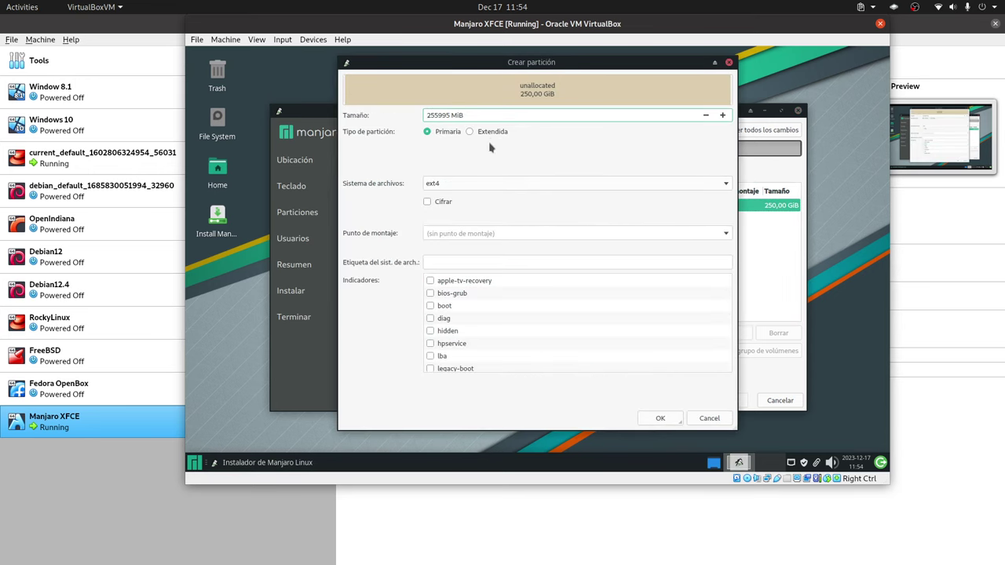
{"action": "left_click", "coordinate": [721, 186]}
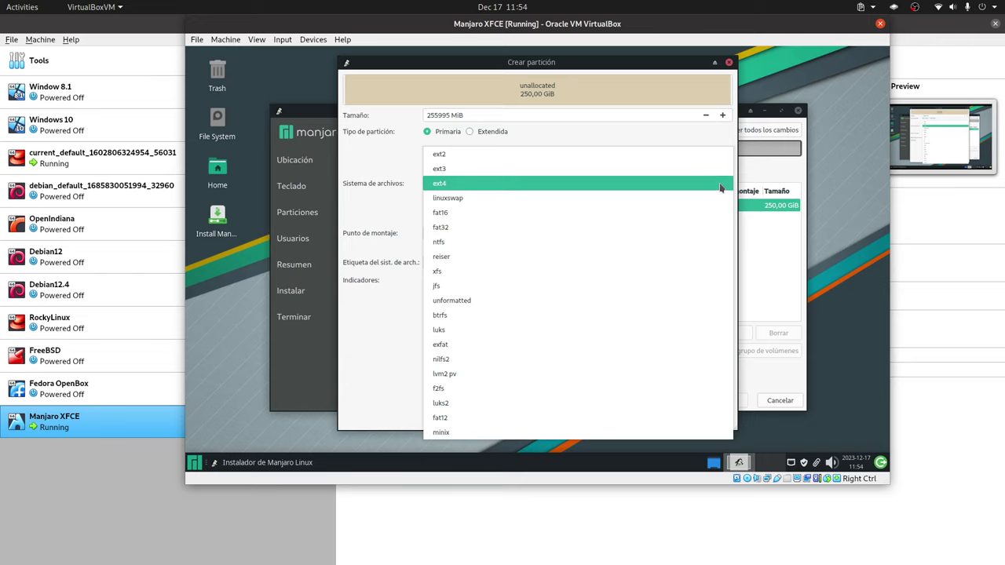
{"action": "left_click", "coordinate": [721, 187]}
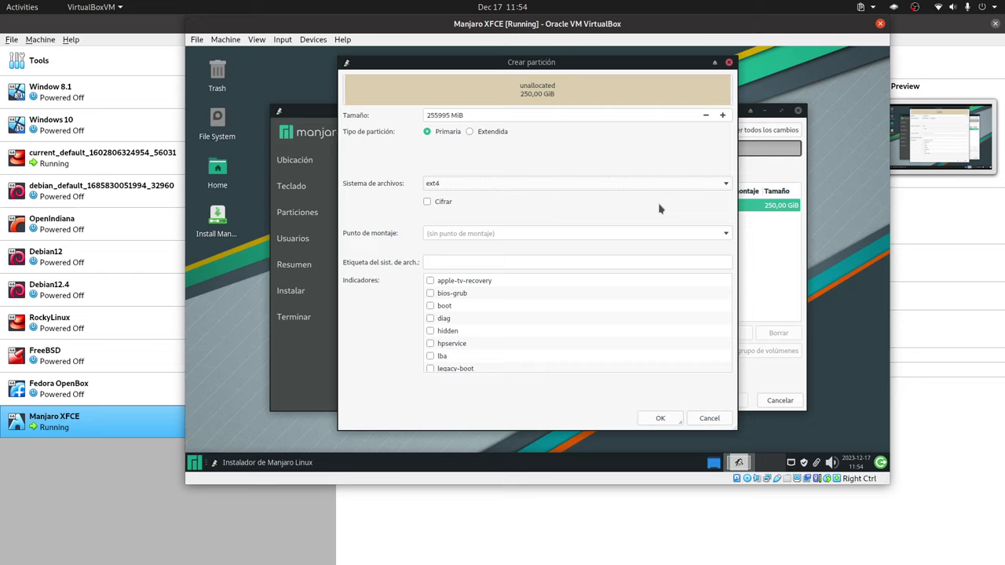
{"action": "left_click", "coordinate": [724, 234]}
{"action": "left_click", "coordinate": [512, 234]}
{"action": "double_click", "coordinate": [436, 115]}
{"action": "type", "text": "30"}
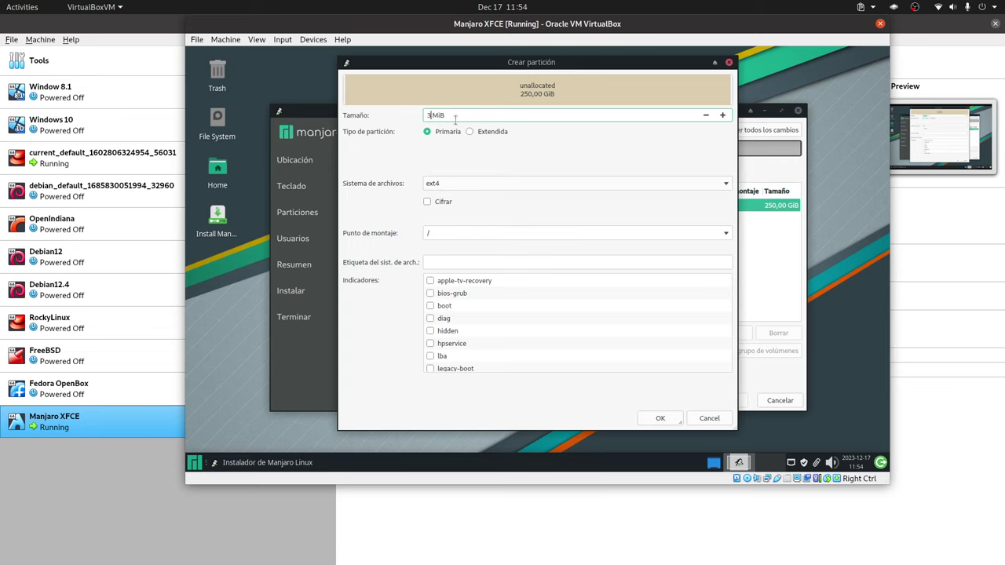
{"action": "type", "text": "720"}
{"action": "left_click", "coordinate": [661, 418]}
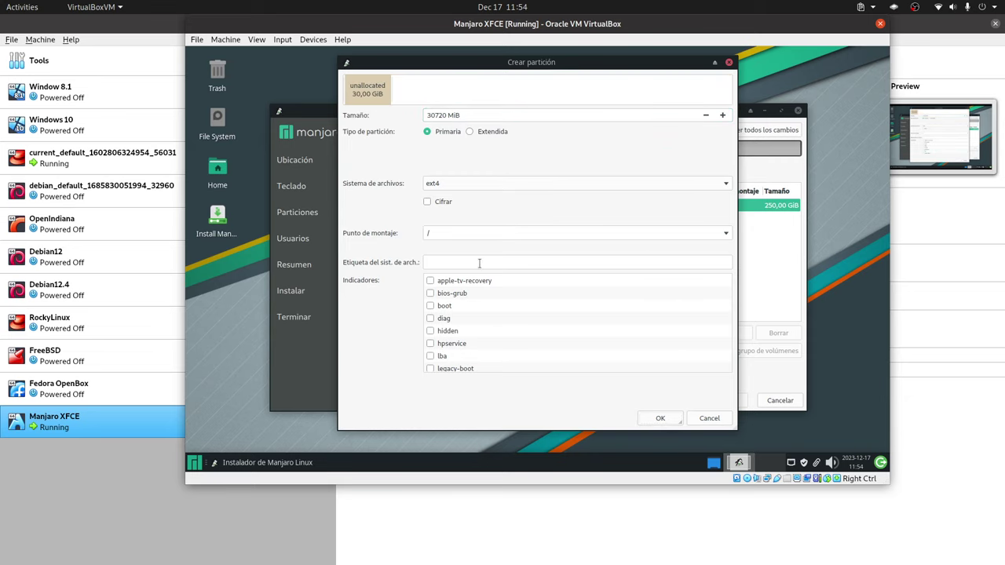
{"action": "left_click", "coordinate": [660, 418]}
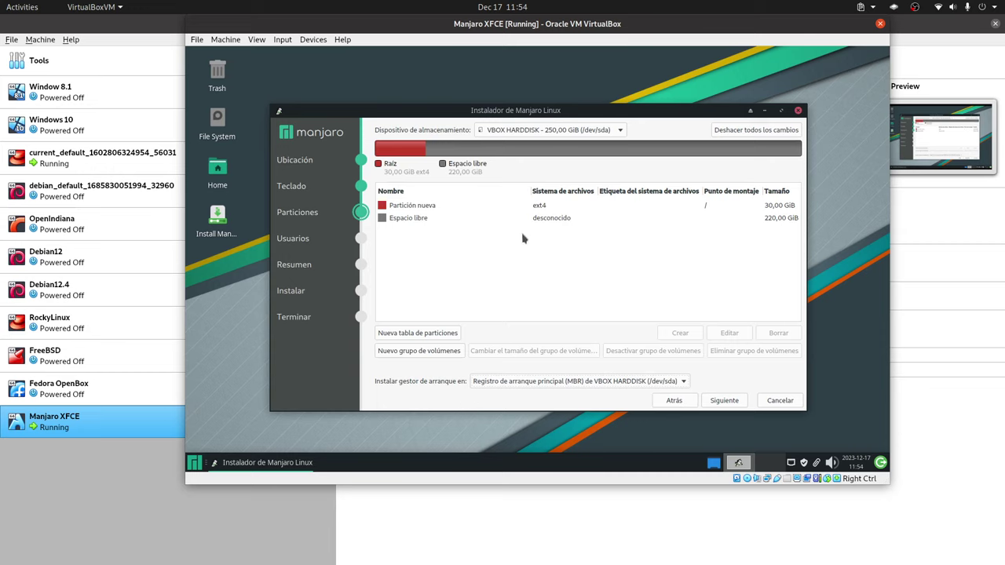
Start a linuxswap partition in the free space, then cancel it.
{"action": "left_click", "coordinate": [418, 220]}
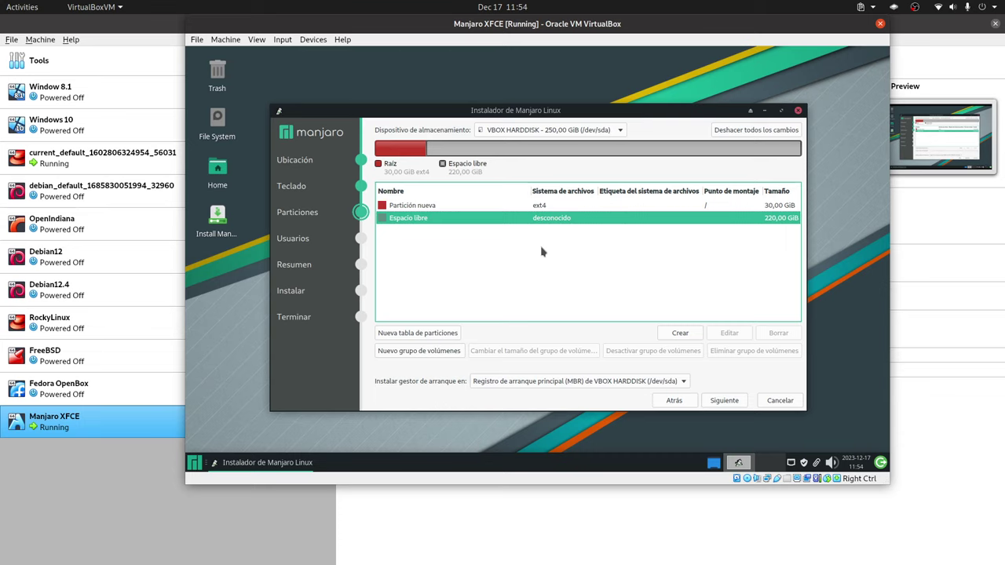
{"action": "left_click", "coordinate": [674, 334]}
{"action": "left_click", "coordinate": [540, 187]}
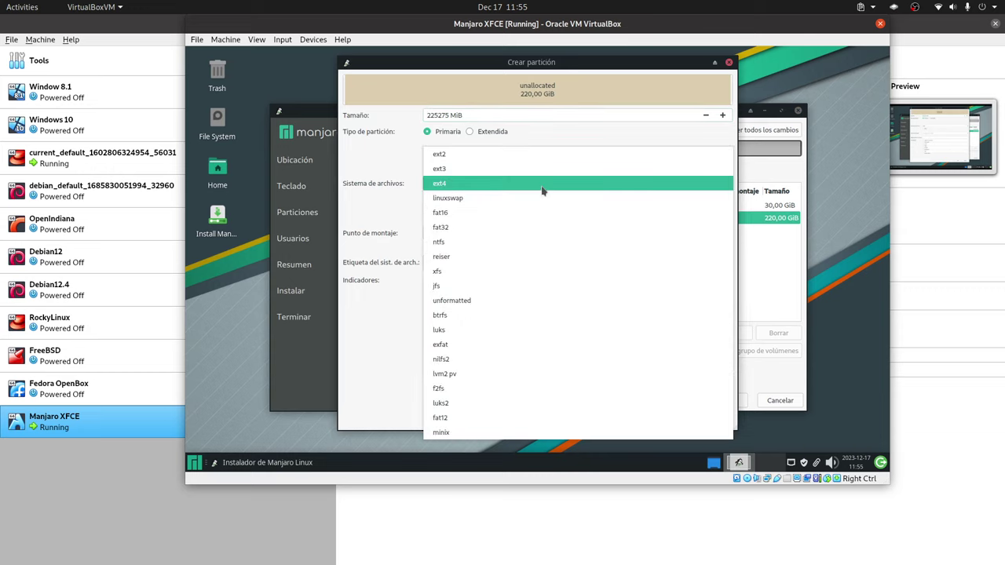
{"action": "left_click", "coordinate": [531, 200]}
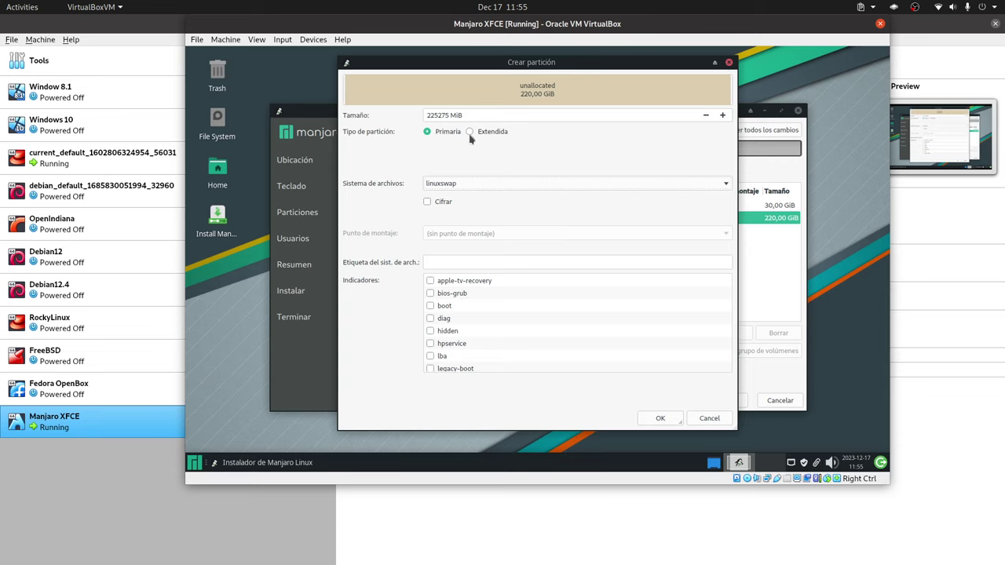
{"action": "left_click", "coordinate": [709, 418]}
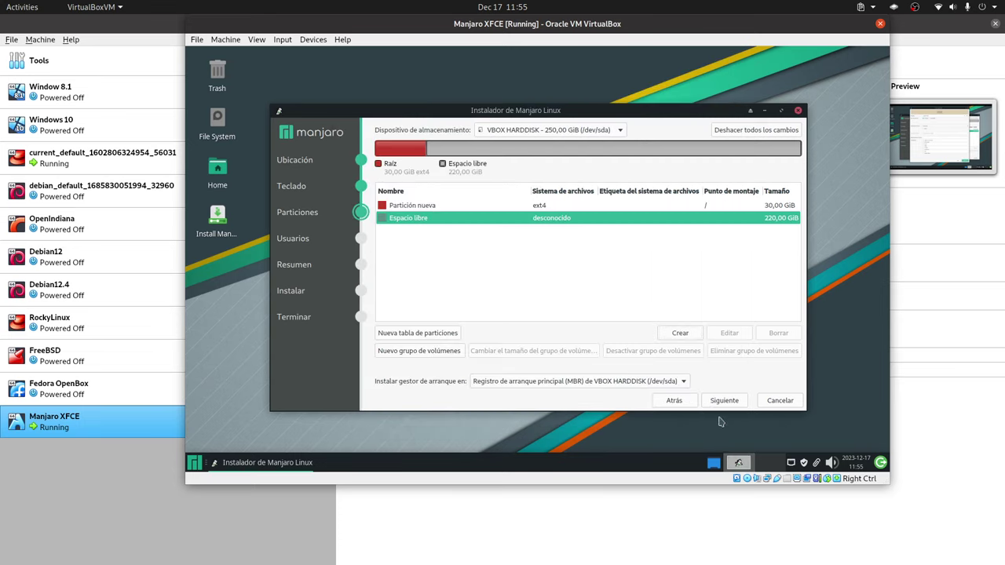
Create an ext4 /home partition from the remaining 220 GiB and continue to user setup.
{"action": "left_click", "coordinate": [476, 221]}
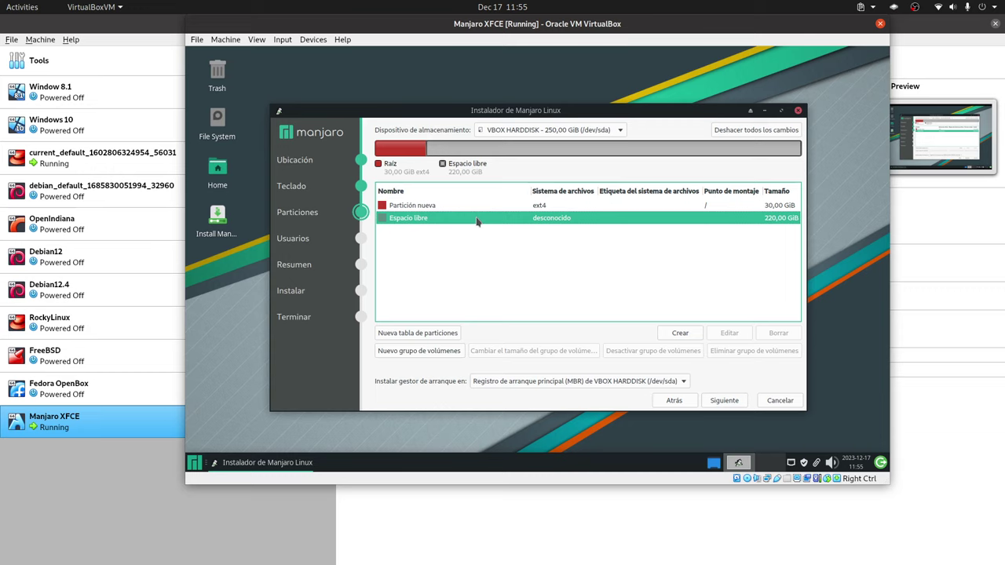
{"action": "left_click", "coordinate": [680, 333]}
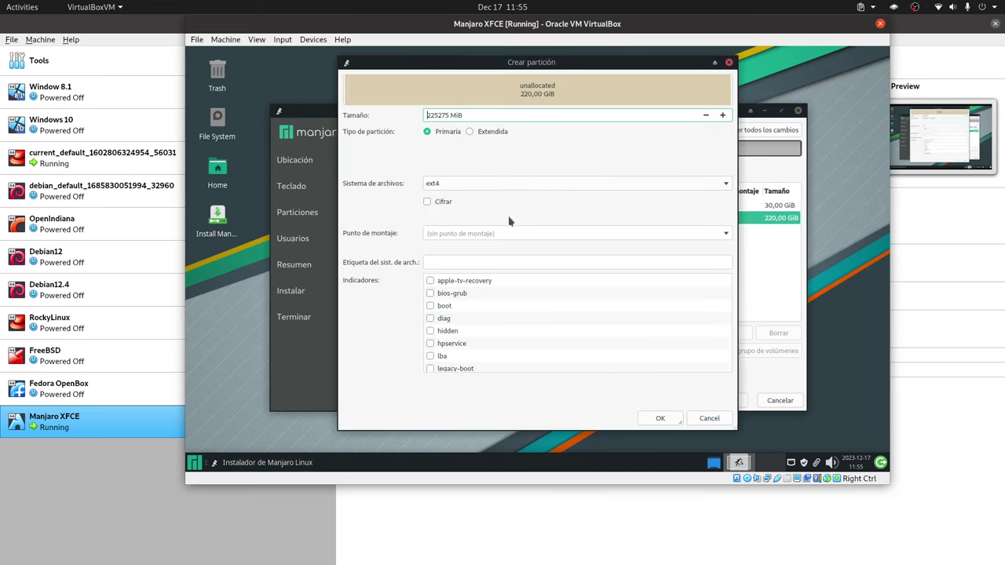
{"action": "left_click", "coordinate": [727, 237]}
{"action": "left_click", "coordinate": [505, 262]}
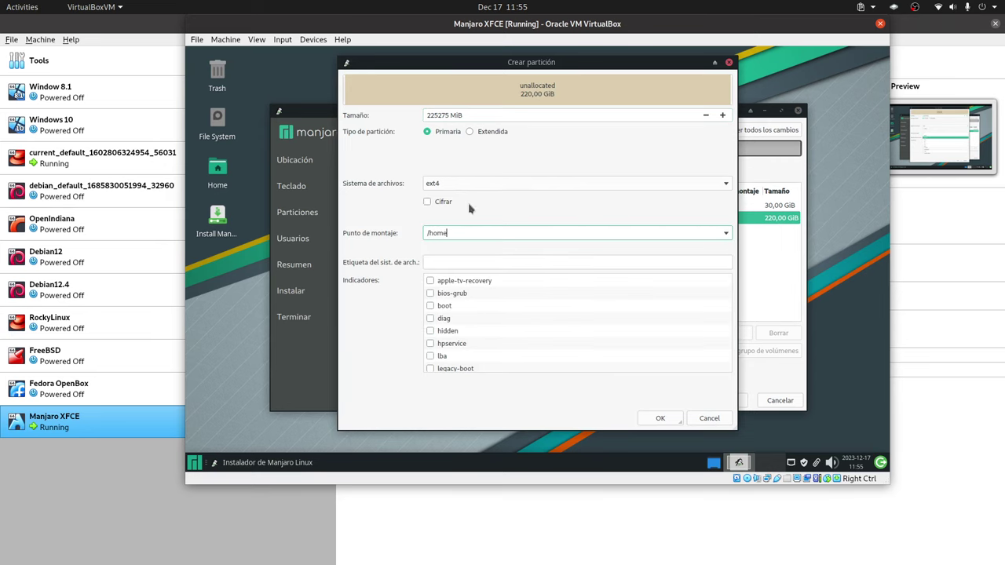
{"action": "left_click", "coordinate": [661, 418]}
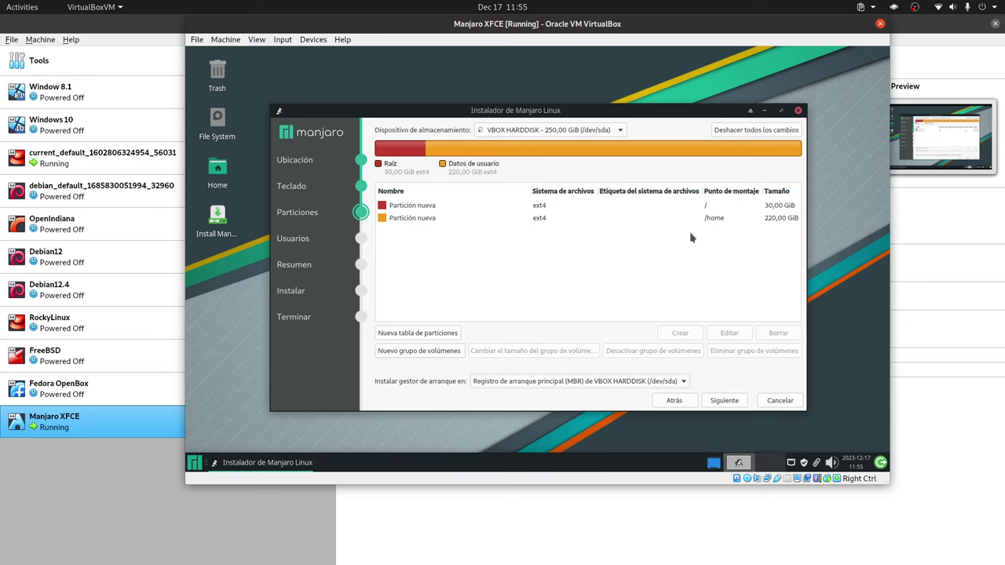
{"action": "left_click", "coordinate": [729, 401]}
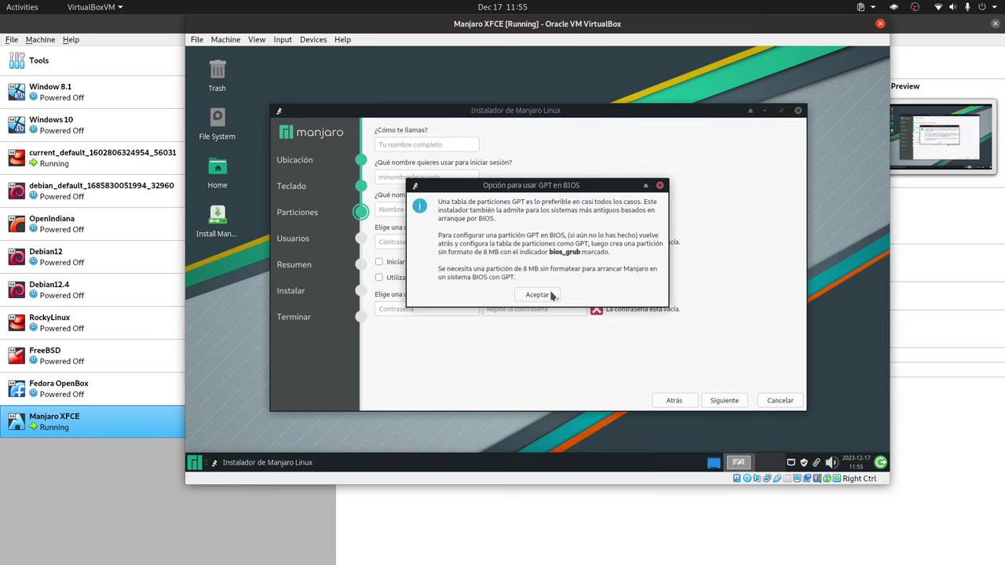
Dismiss the GPT-in-BIOS notice and enter the user's name and login details.
{"action": "left_click", "coordinate": [549, 295]}
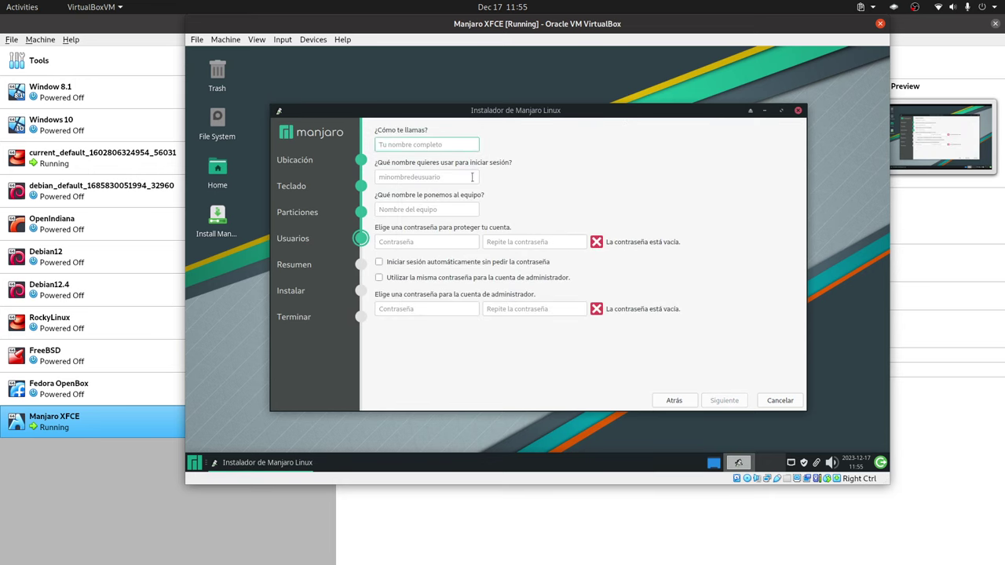
{"action": "type", "text": "Libre"}
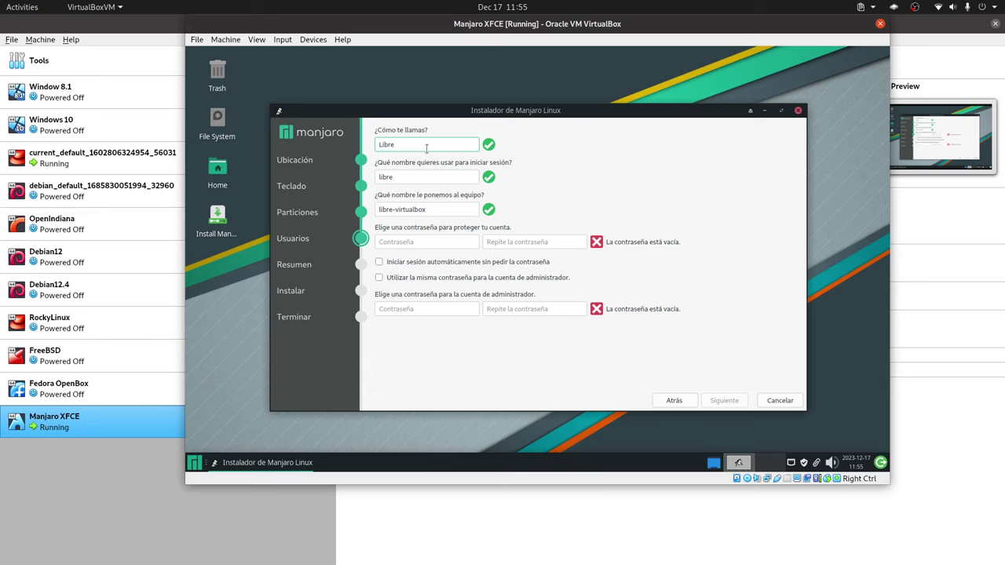
{"action": "type", "text": "Byte"}
Set and confirm the account password, reuse it for the administrator, and continue to the summary.
{"action": "left_click", "coordinate": [430, 242]}
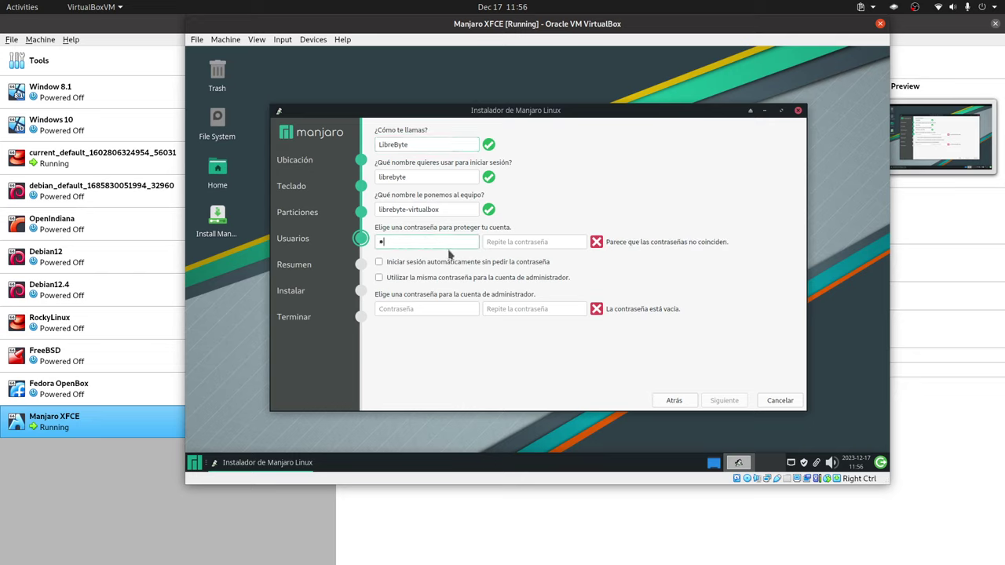
{"action": "left_click", "coordinate": [508, 241]}
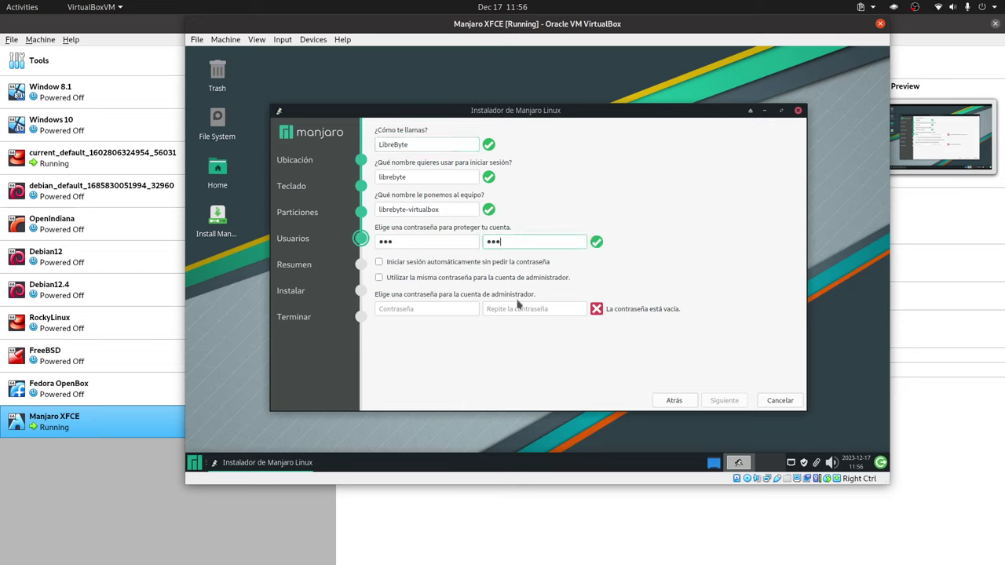
{"action": "left_click", "coordinate": [476, 278]}
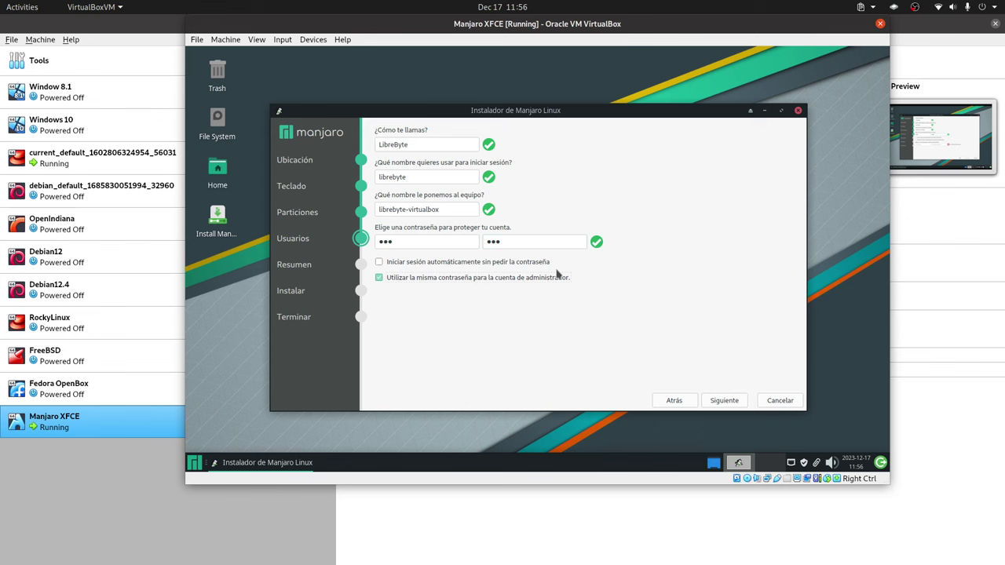
{"action": "left_click", "coordinate": [725, 402]}
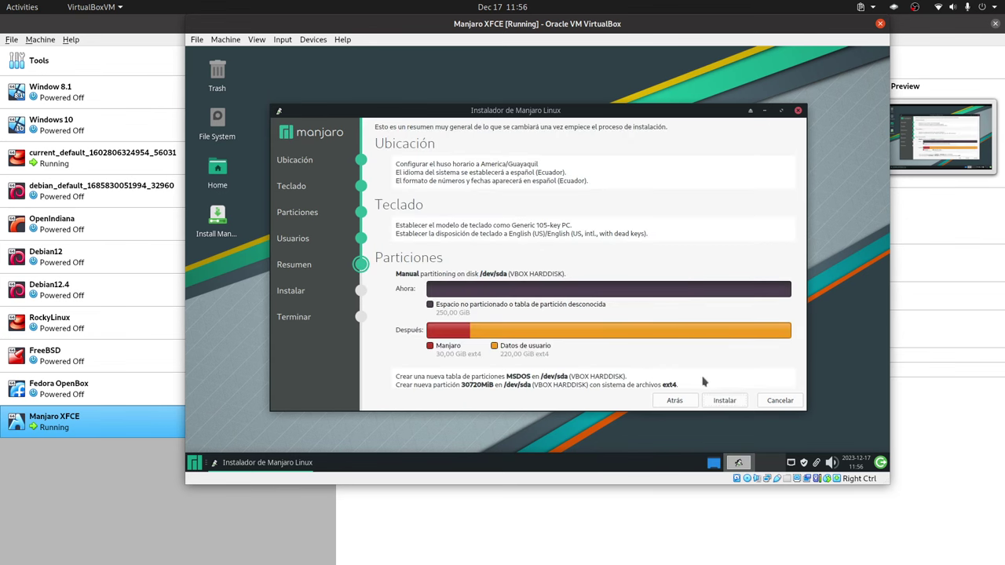
Start the Manjaro installation and confirm with Instalar ahora.
{"action": "left_click", "coordinate": [725, 403]}
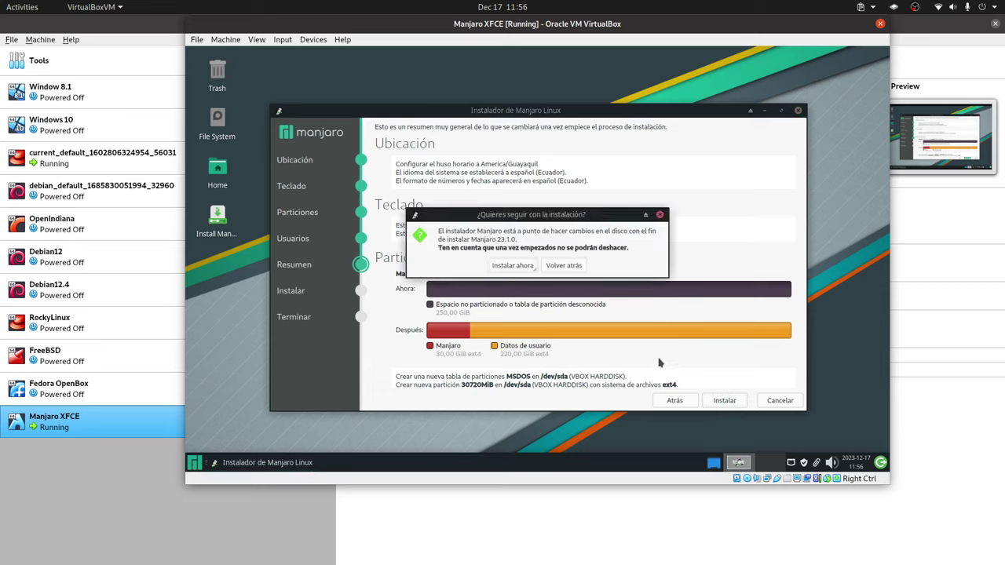
{"action": "left_click", "coordinate": [573, 263]}
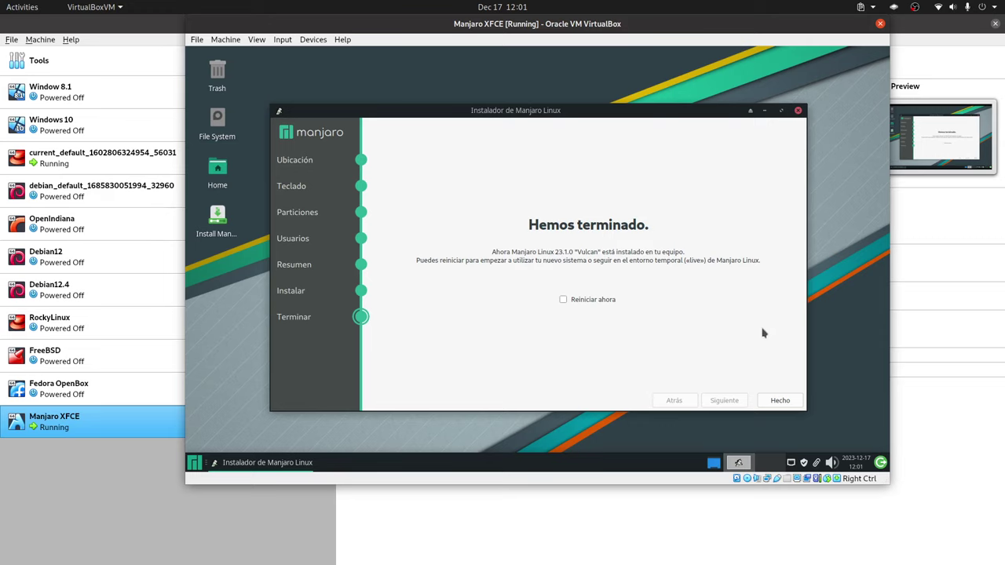
Choose Reiniciar ahora and finish the installer so the VM reboots.
{"action": "left_click", "coordinate": [607, 301]}
{"action": "left_click", "coordinate": [779, 401]}
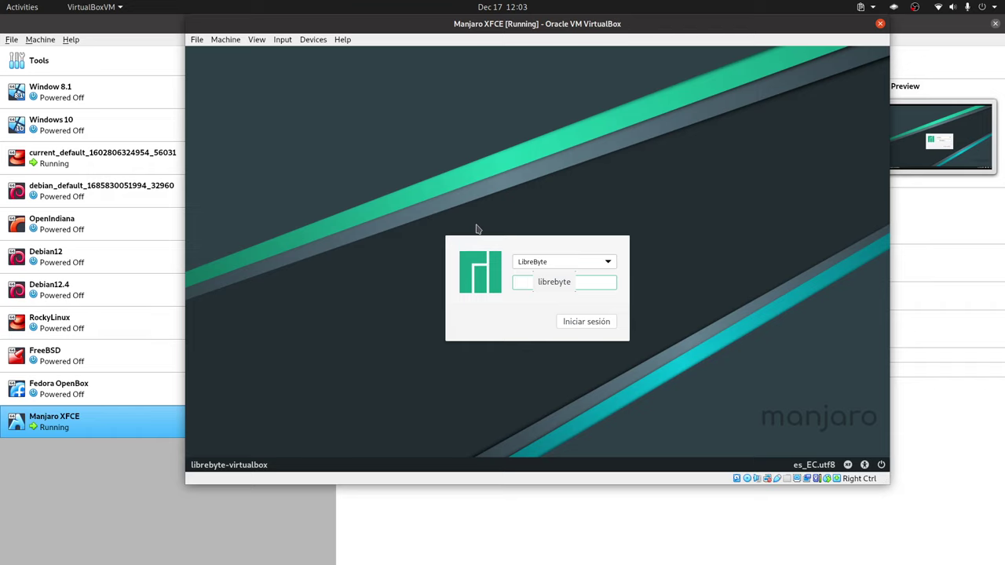
Check the greeter's user list twice, keeping the existing account selected.
{"action": "left_click", "coordinate": [561, 267]}
{"action": "left_click", "coordinate": [562, 267]}
{"action": "left_click", "coordinate": [579, 267]}
{"action": "left_click", "coordinate": [579, 265]}
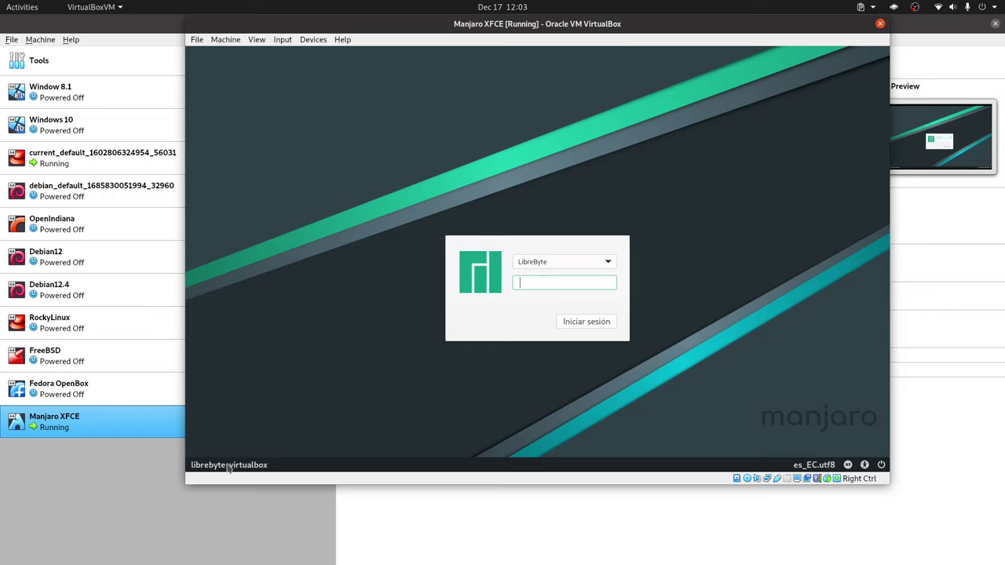
Check the session and language menus without changes, then switch the VM to fullscreen.
{"action": "left_click", "coordinate": [849, 465]}
{"action": "left_click", "coordinate": [793, 422]}
{"action": "left_click", "coordinate": [804, 466]}
{"action": "left_click", "coordinate": [680, 391]}
{"action": "key", "text": "Control_R+f"}
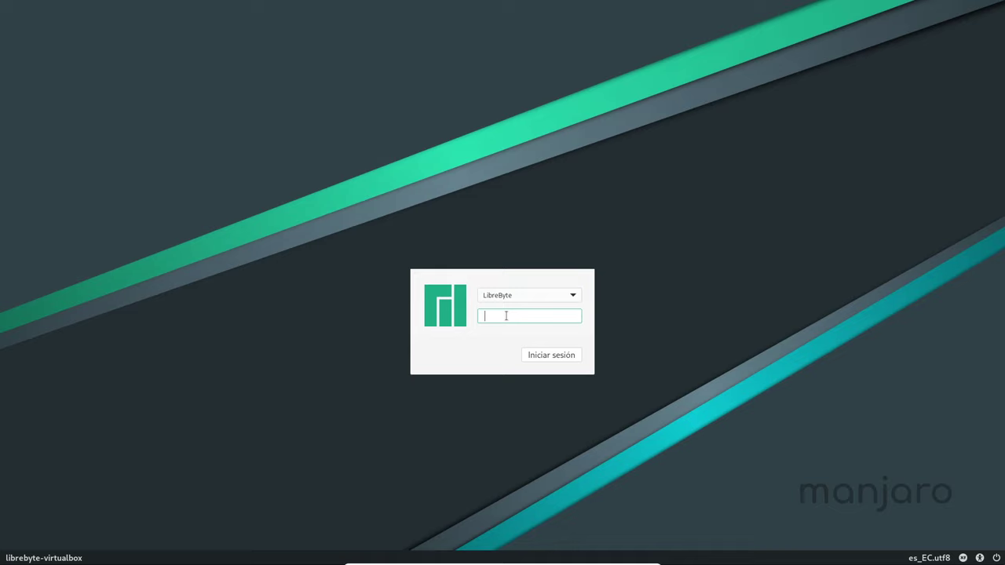
Log in with the account password, then turn off Abrir al inicio and close Manjaro Hello.
{"action": "type", "text": "***"}
{"action": "key", "text": "Return"}
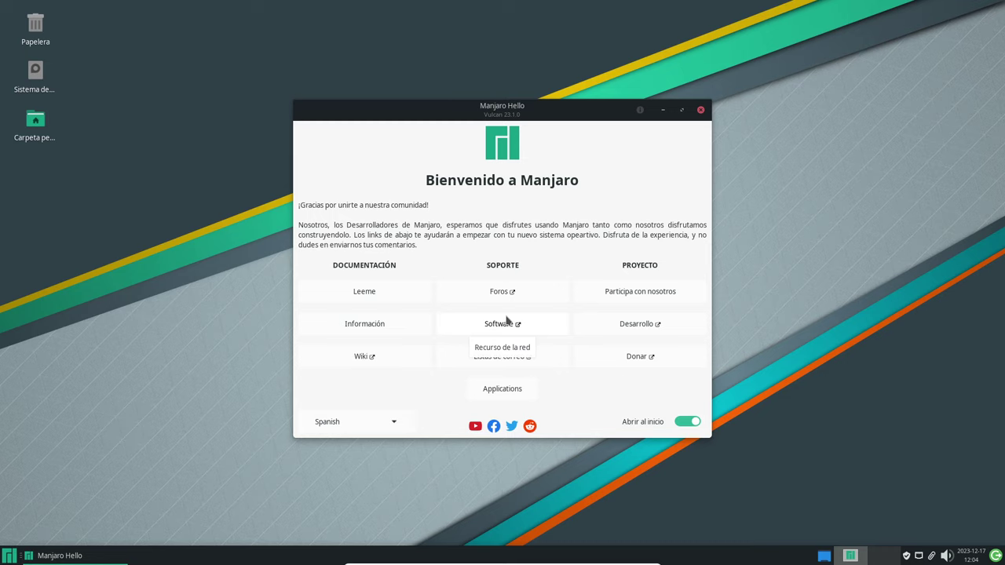
{"action": "left_click", "coordinate": [687, 422]}
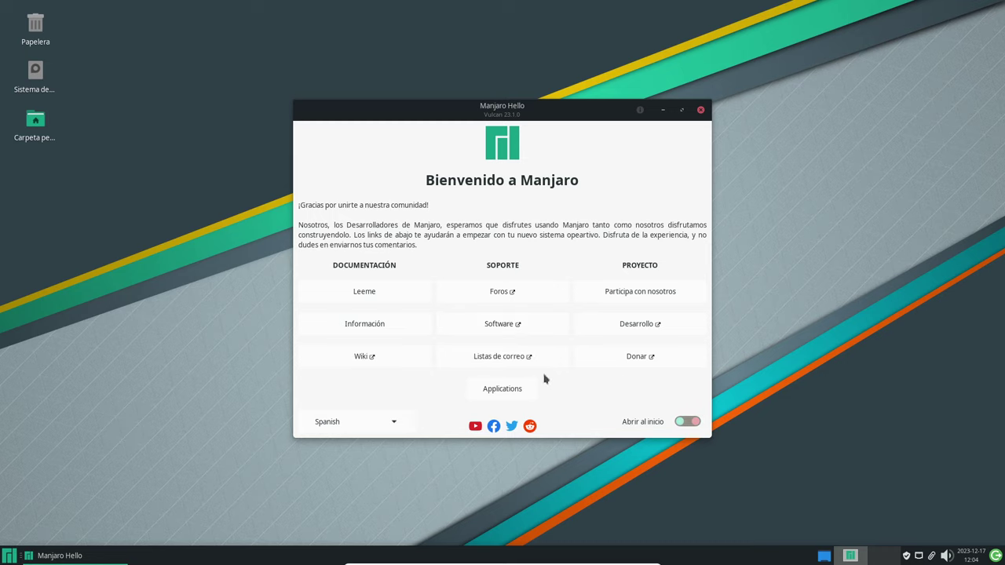
{"action": "left_click", "coordinate": [701, 110]}
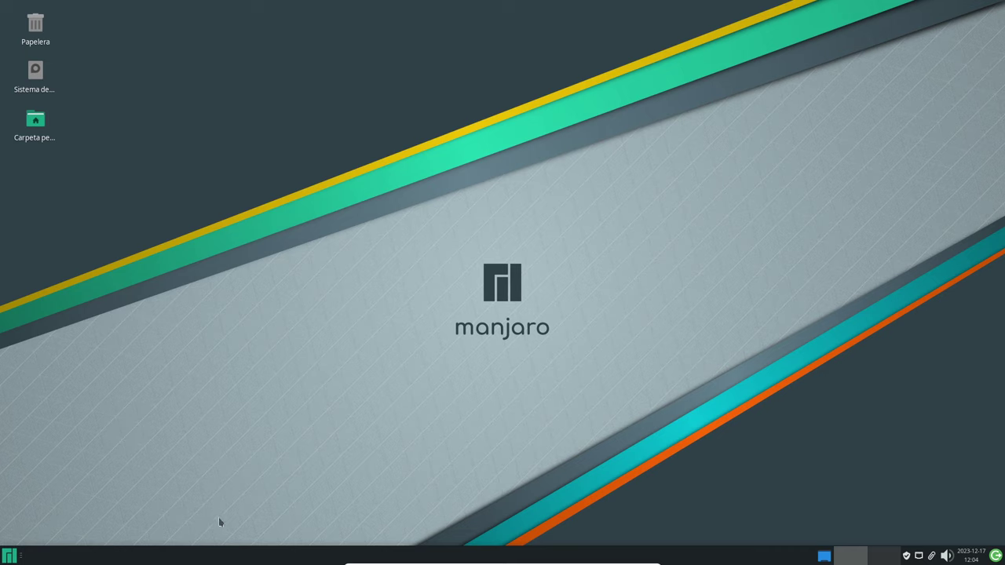
Glance at the application menu, then open the home folder from its desktop icon.
{"action": "left_click", "coordinate": [9, 557]}
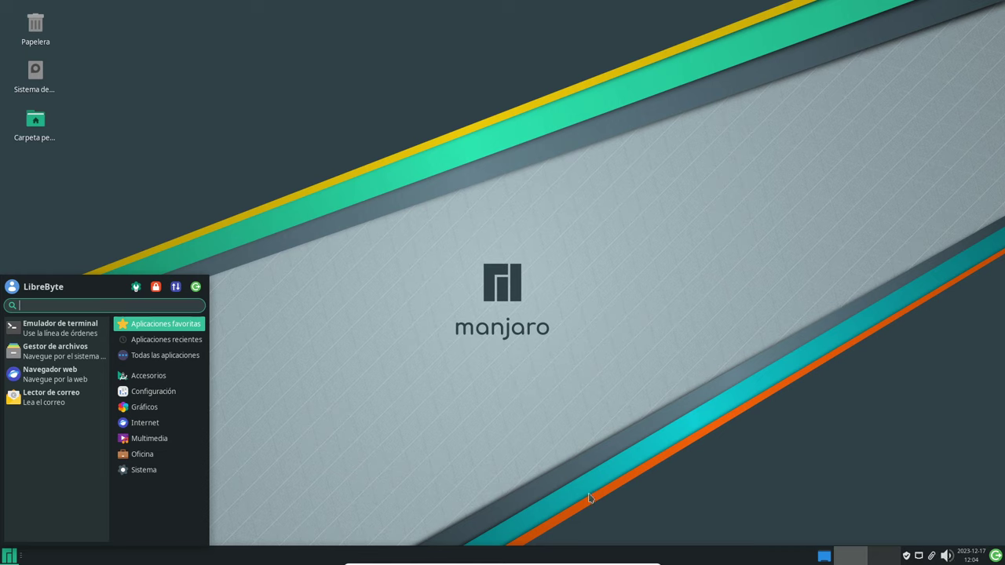
{"action": "left_click", "coordinate": [329, 307]}
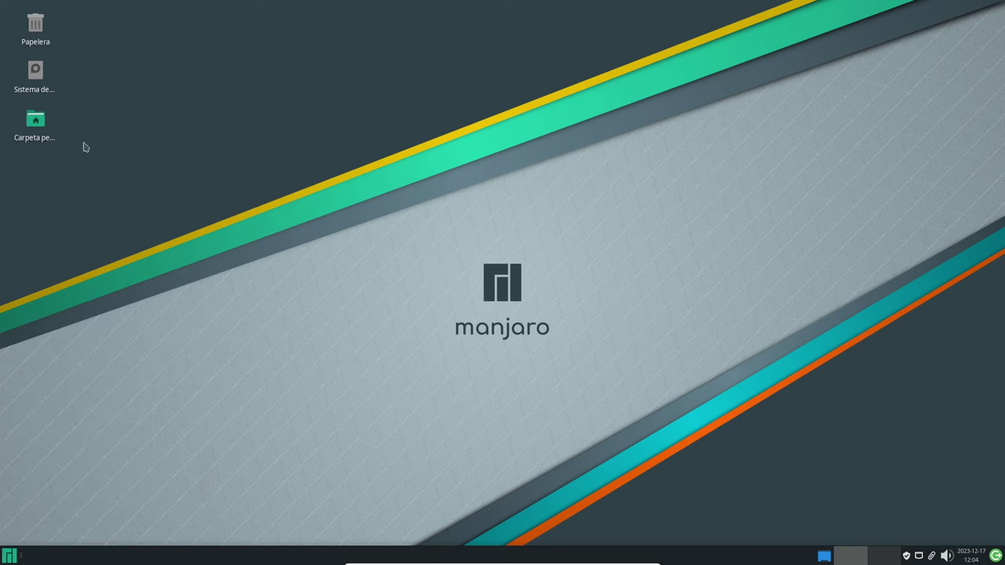
{"action": "double_click", "coordinate": [54, 138]}
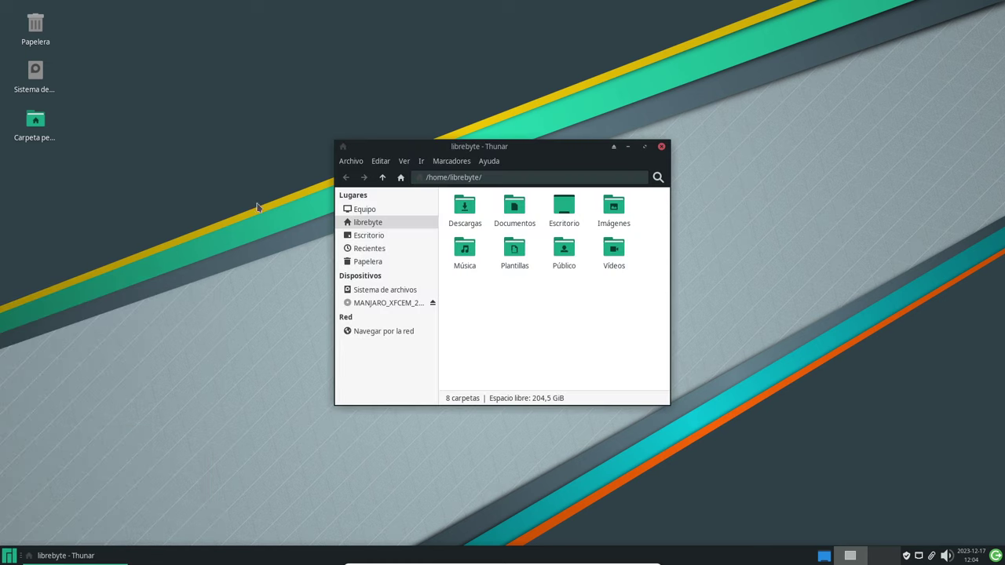
Close the home folder window and bring up the Whisker application menu.
{"action": "left_click", "coordinate": [7, 555]}
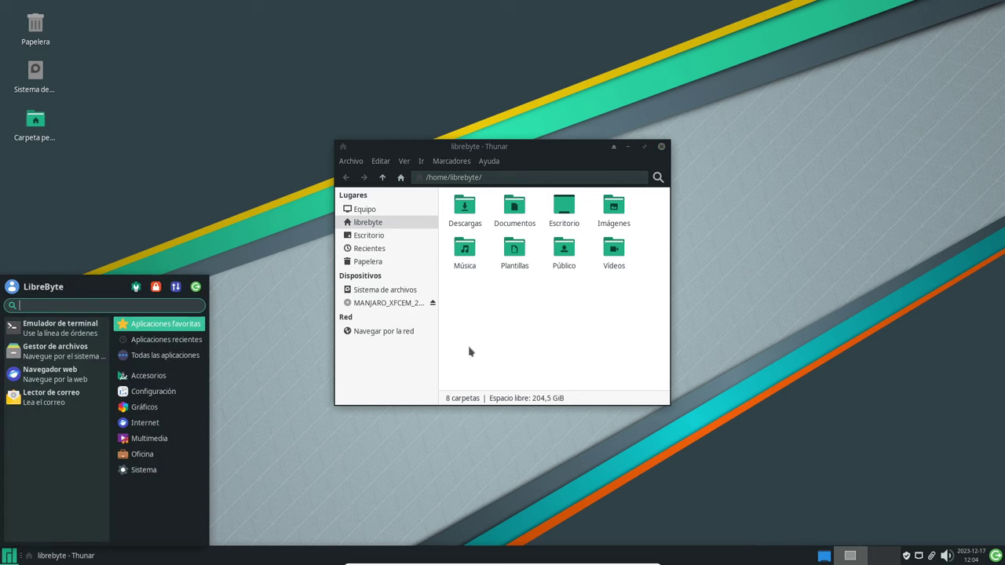
{"action": "left_click", "coordinate": [663, 148]}
{"action": "left_click", "coordinate": [662, 147]}
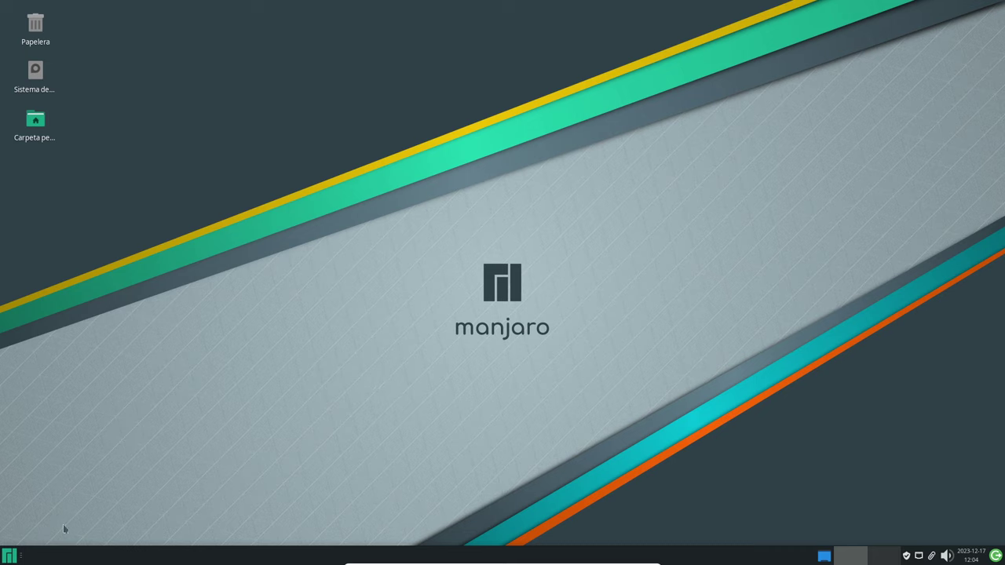
{"action": "left_click", "coordinate": [12, 560]}
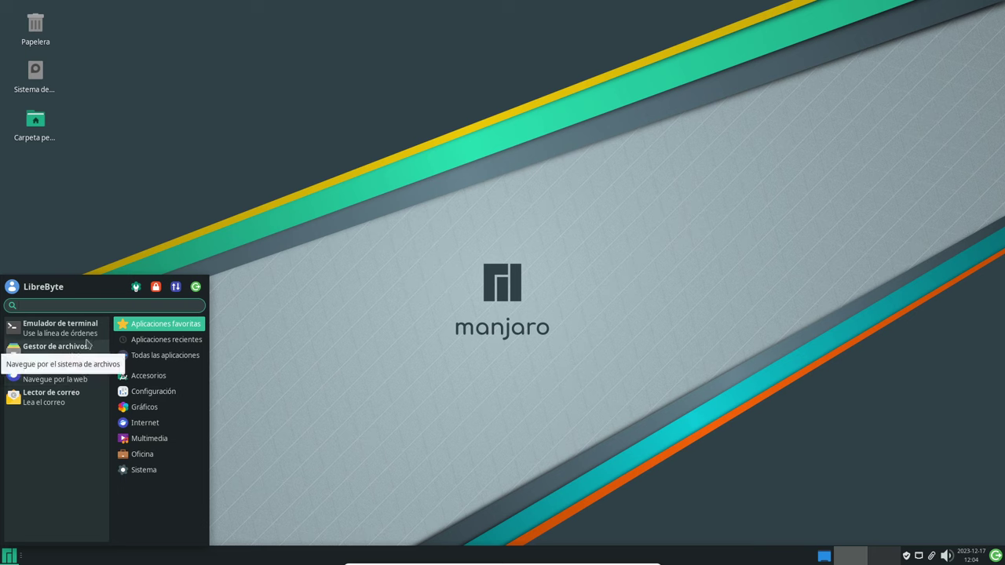
Show the Accesorios category and scroll its list down to Kvantum Manager.
{"action": "left_click", "coordinate": [170, 380]}
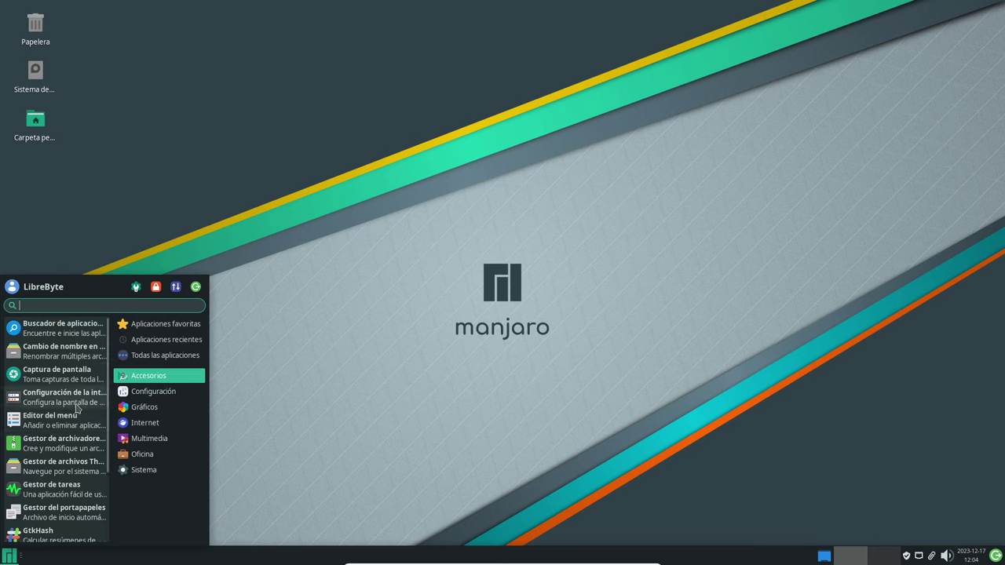
{"action": "scroll", "coordinate": [77, 408], "scroll_direction": "down", "scroll_amount": 1}
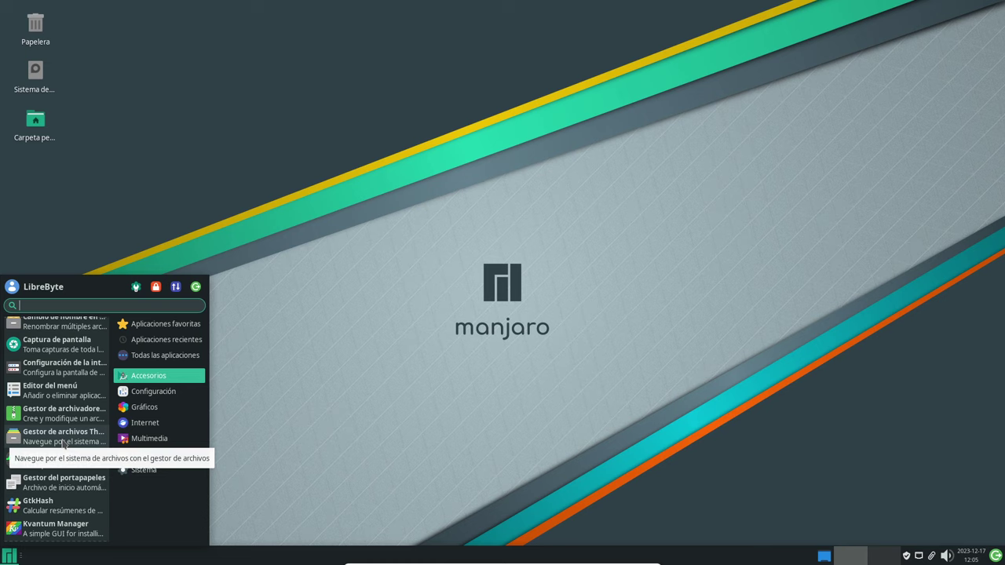
Launch Thunar, maximize it, and open a second librebyte tab with Ctrl+T.
{"action": "left_click", "coordinate": [64, 444]}
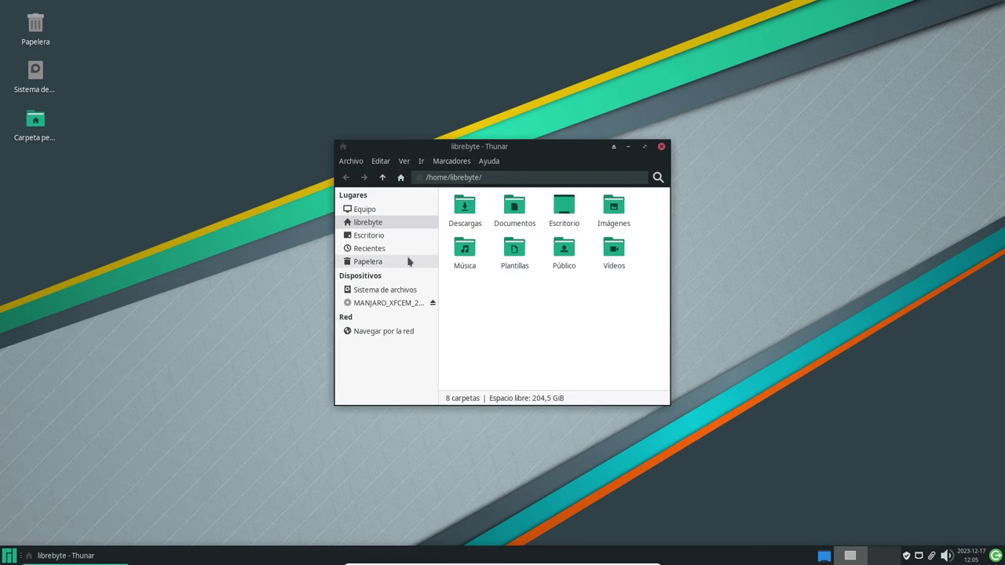
{"action": "left_click", "coordinate": [644, 147]}
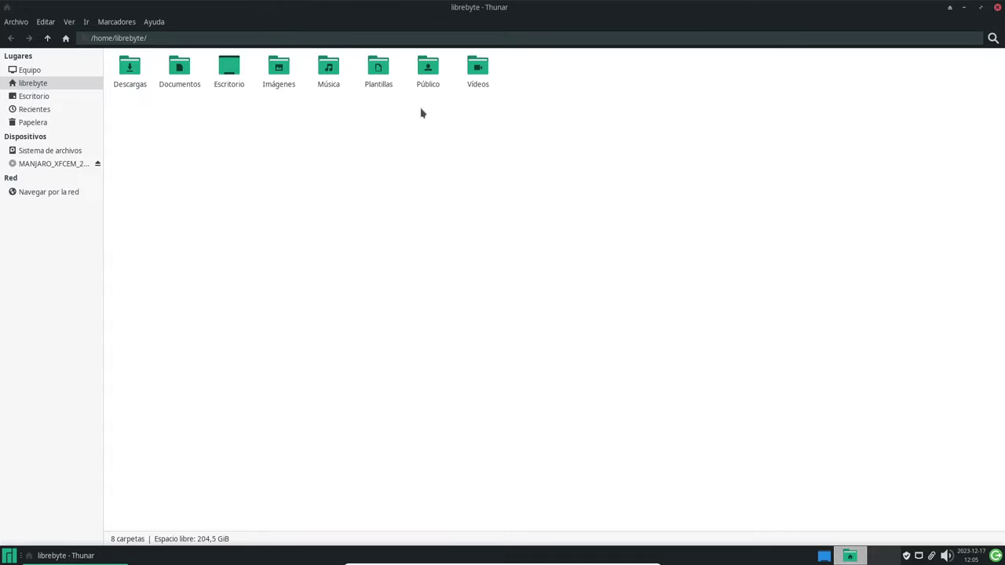
{"action": "key", "text": "ctrl+t"}
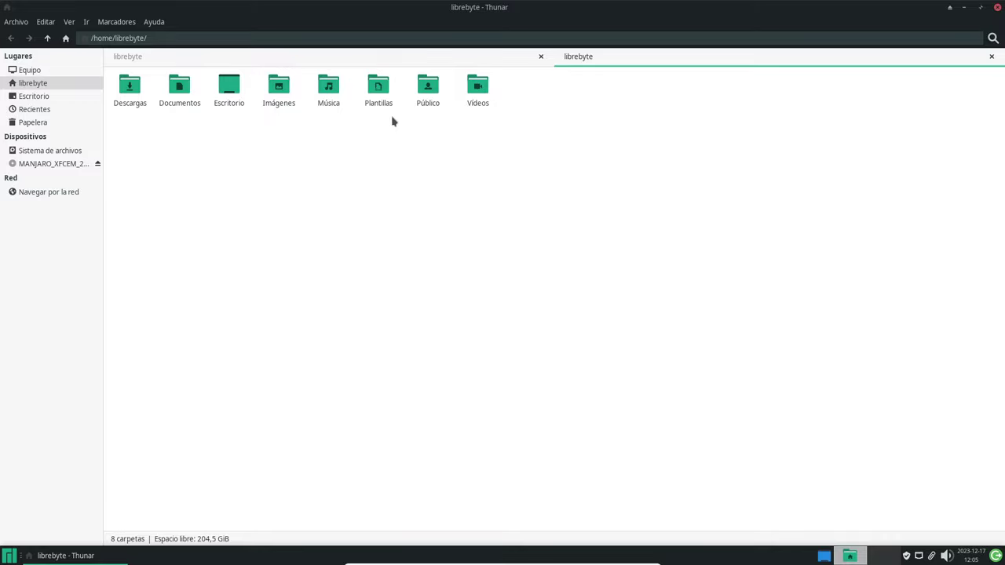
Switch between the two librebyte tabs and dismiss the empty-space context menu.
{"action": "left_click", "coordinate": [384, 62]}
{"action": "left_click", "coordinate": [613, 65]}
{"action": "right_click", "coordinate": [479, 167]}
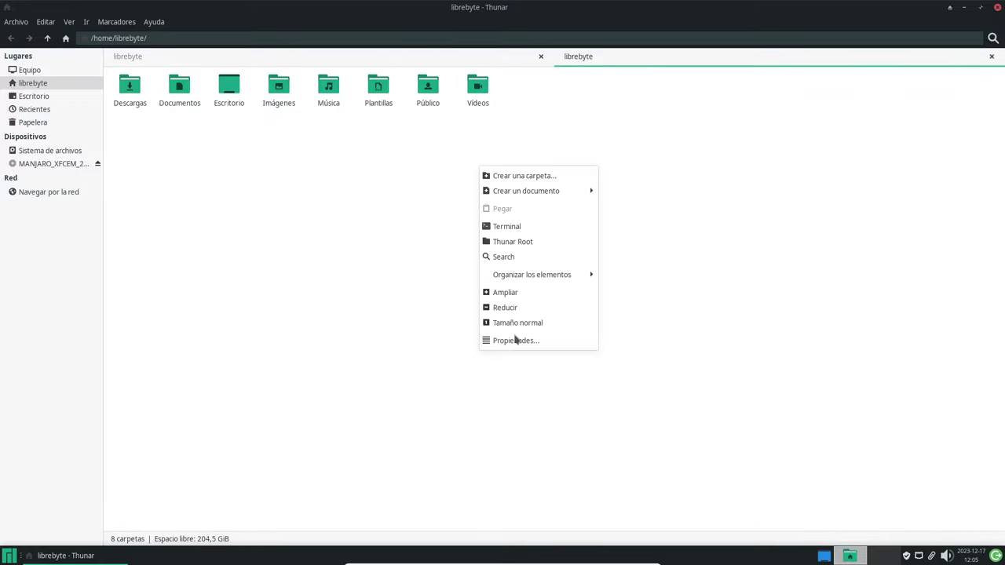
{"action": "left_click", "coordinate": [346, 179]}
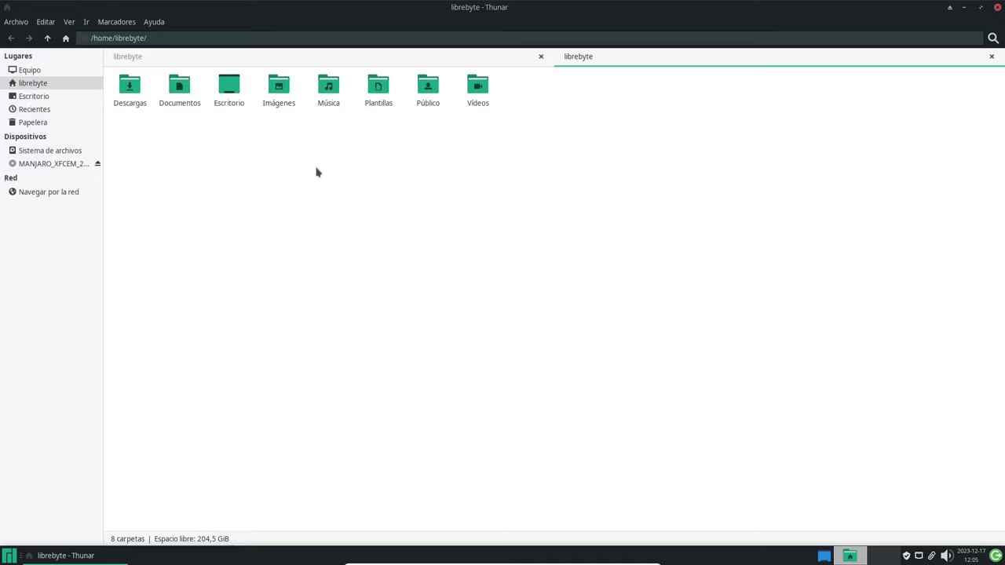
{"action": "left_click", "coordinate": [69, 22]}
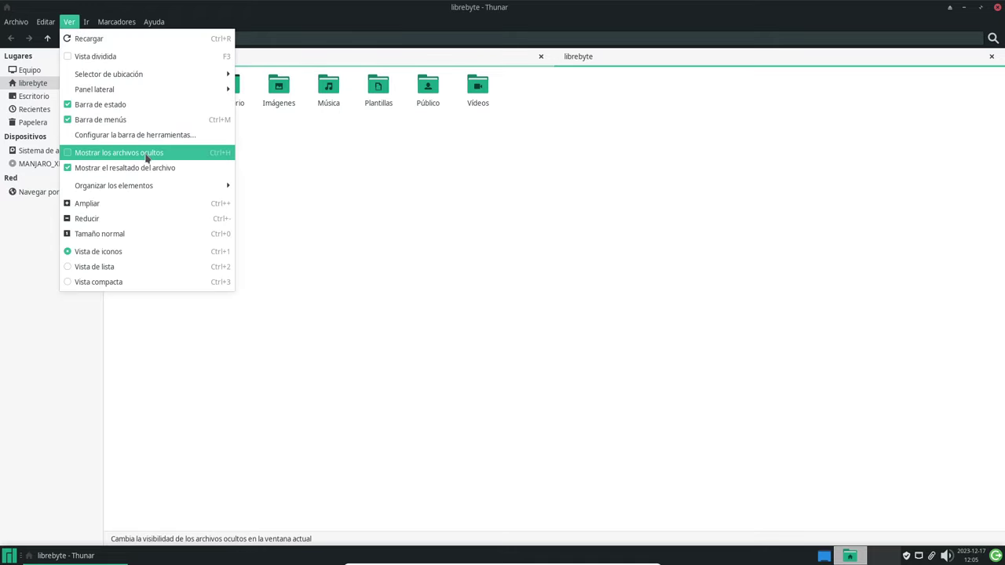
Switch the side pane to a folder tree, expand librebyte, and enable Vista dividida.
{"action": "mouse_move", "coordinate": [151, 188]}
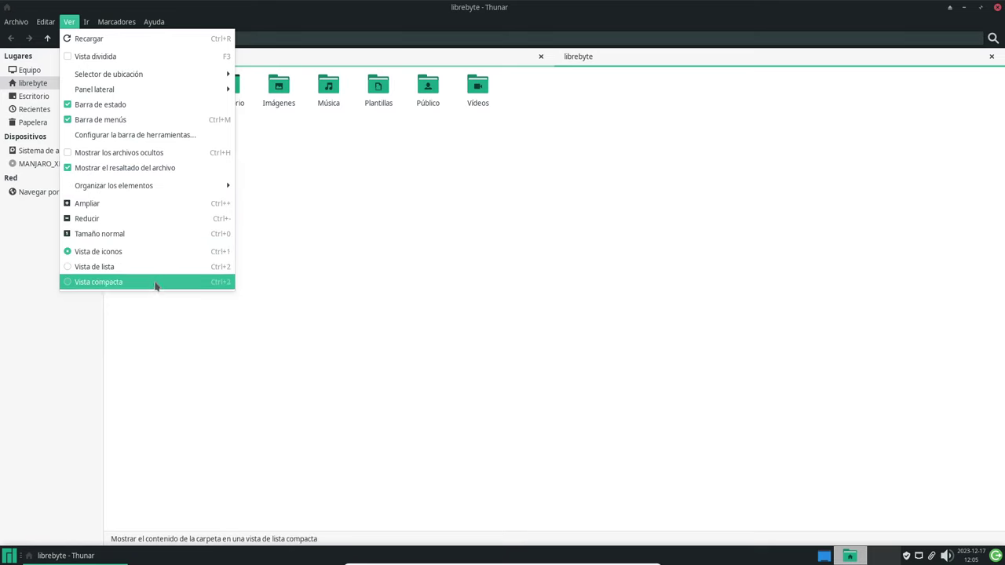
{"action": "mouse_move", "coordinate": [156, 92]}
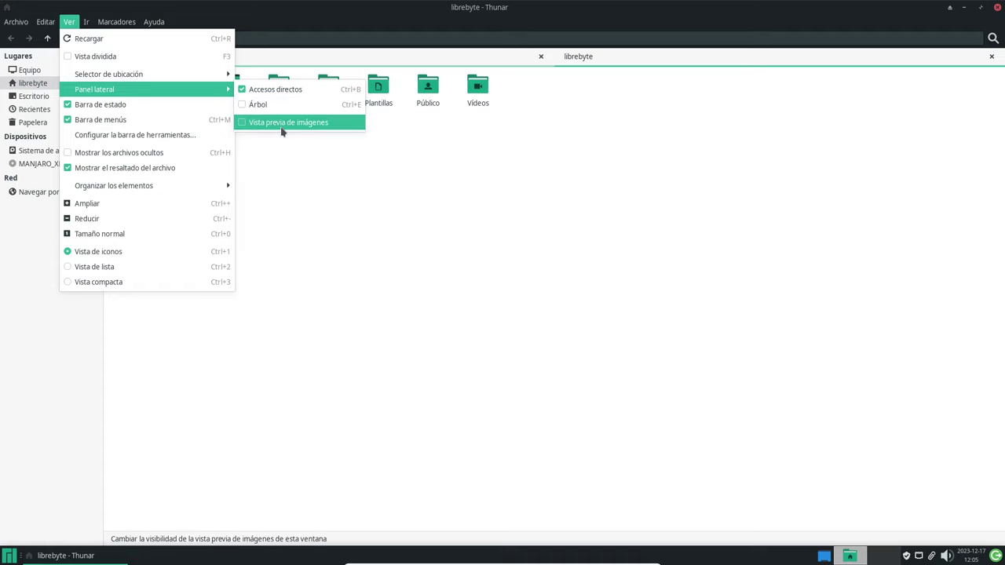
{"action": "key", "text": "Escape"}
{"action": "key", "text": "Escape"}
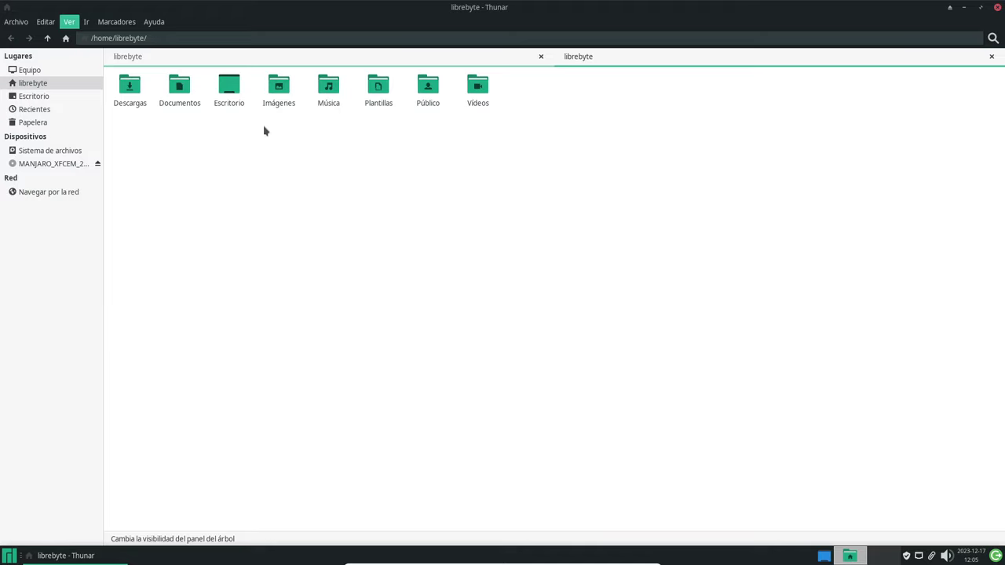
{"action": "left_click", "coordinate": [5, 67]}
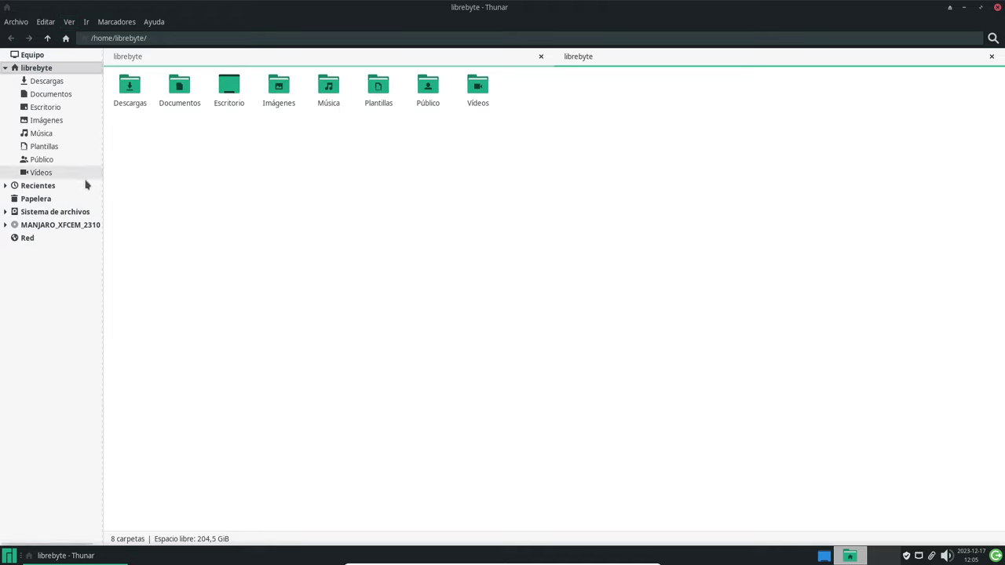
{"action": "left_click", "coordinate": [70, 23]}
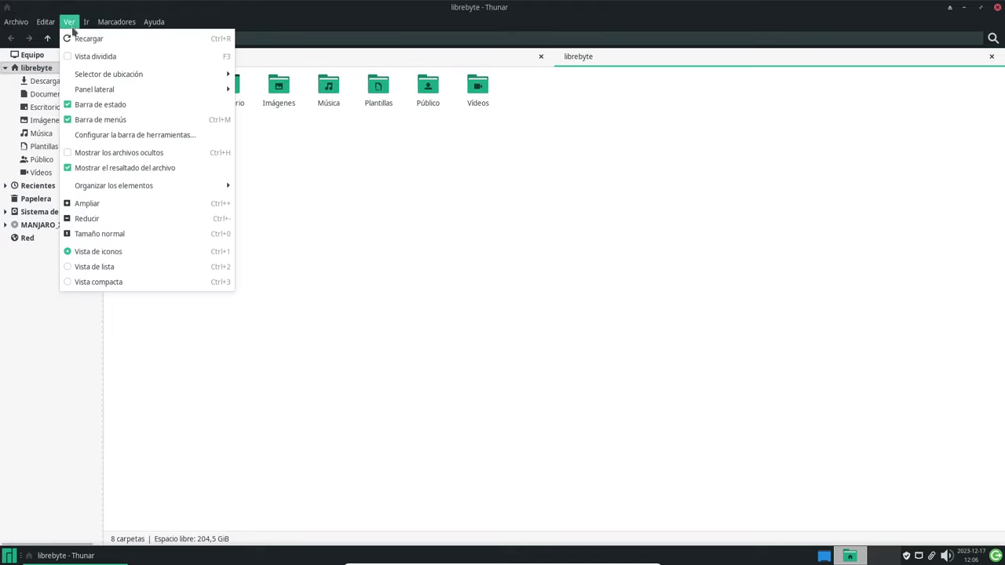
{"action": "left_click", "coordinate": [112, 57]}
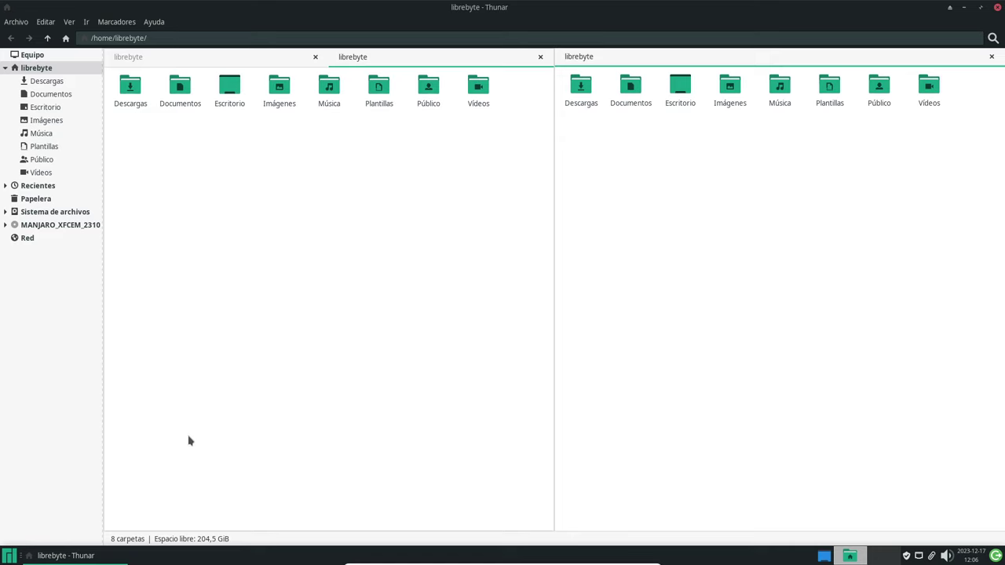
Browse Todas las aplicaciones and Accesorios in the Whisker menu, then launch Gestor de tareas.
{"action": "left_click", "coordinate": [9, 556]}
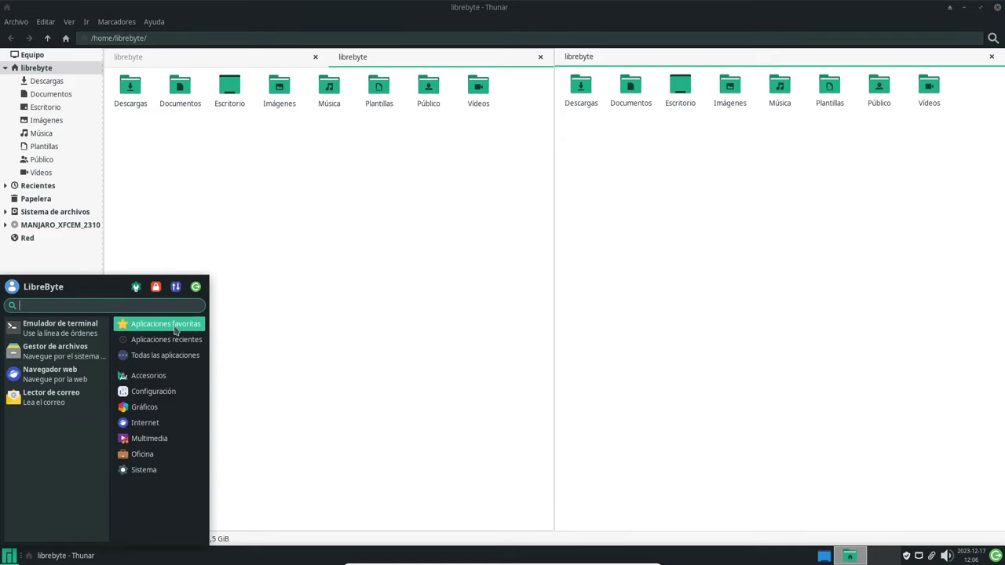
{"action": "left_click", "coordinate": [172, 357]}
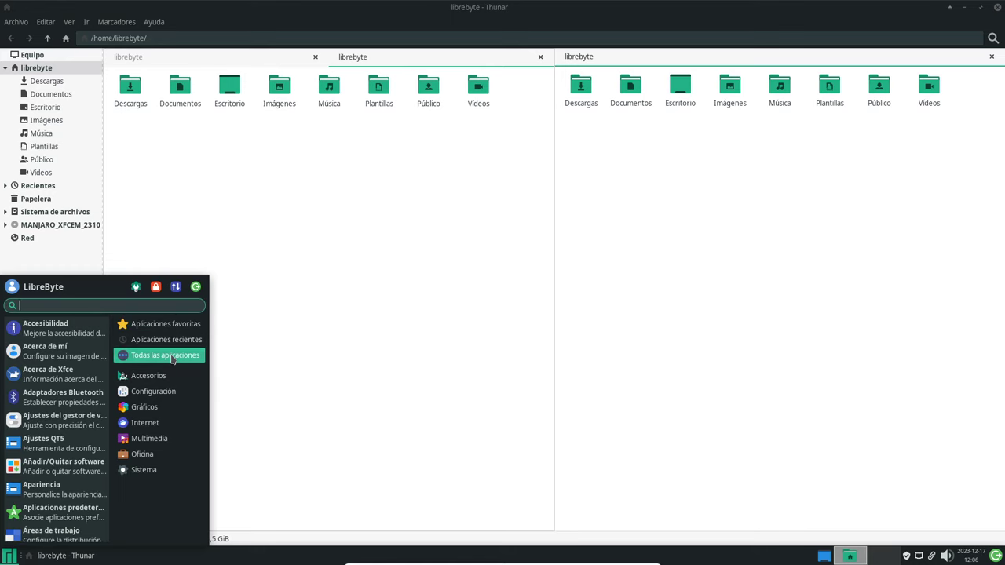
{"action": "left_click", "coordinate": [170, 376]}
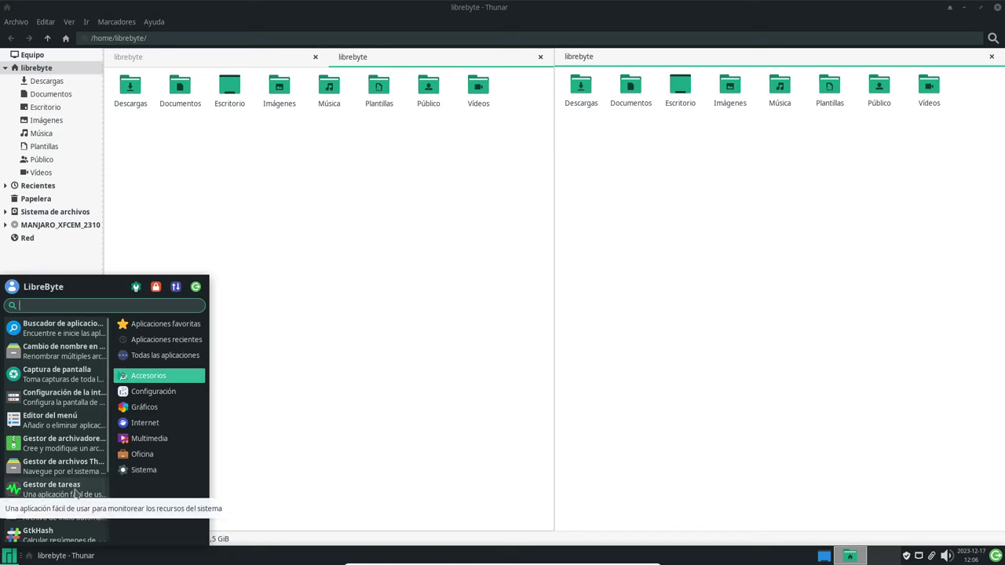
{"action": "scroll", "coordinate": [77, 488], "scroll_direction": "down", "scroll_amount": 1}
{"action": "left_click", "coordinate": [79, 459]}
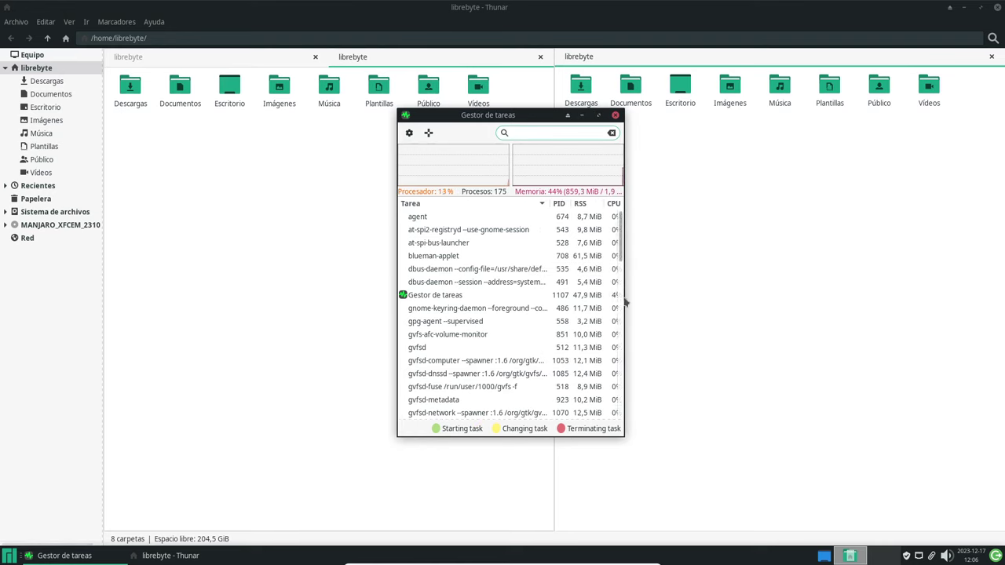
Widen the Task Manager, check dbus-daemon's process actions, shift the window right and reopen the menu.
{"action": "left_click_drag", "start_coordinate": [625, 302], "coordinate": [813, 294]}
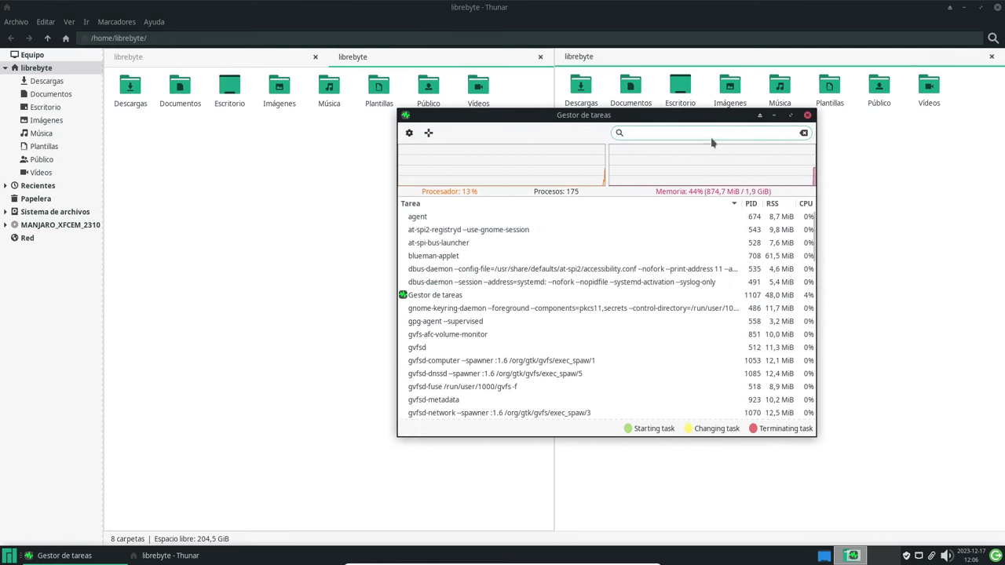
{"action": "left_click", "coordinate": [675, 133]}
{"action": "right_click", "coordinate": [581, 269]}
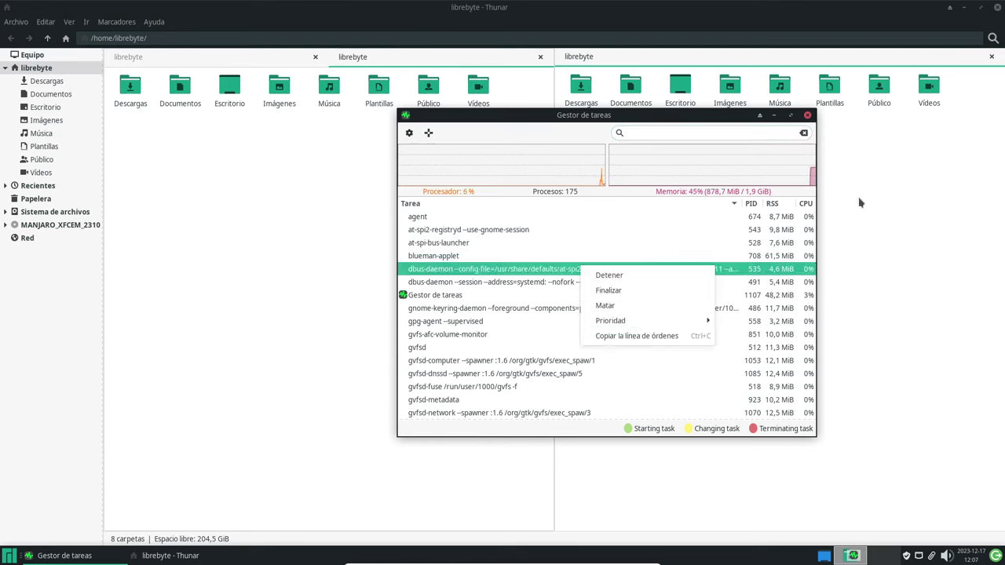
{"action": "left_click", "coordinate": [684, 120]}
{"action": "left_click_drag", "start_coordinate": [684, 120], "coordinate": [808, 125]}
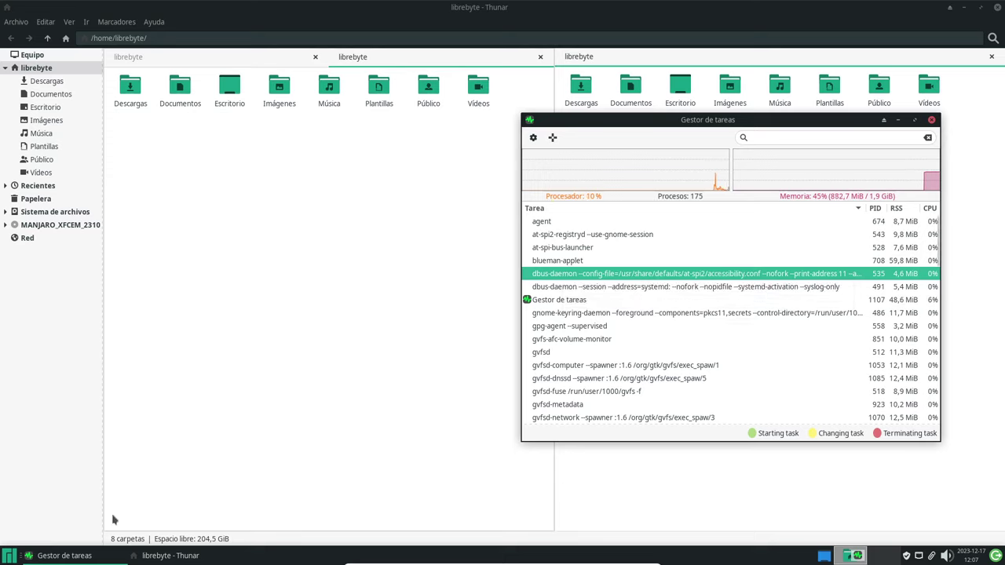
{"action": "left_click", "coordinate": [11, 556]}
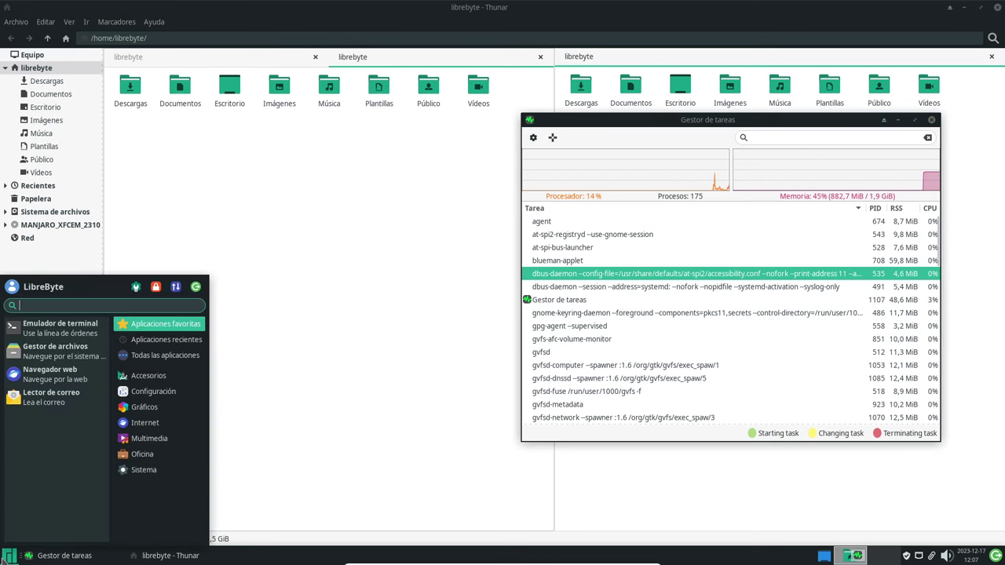
Launch Mousepad from the Whisker menu's Accesorios category, opening a blank Sin título 1 document.
{"action": "left_click", "coordinate": [170, 381]}
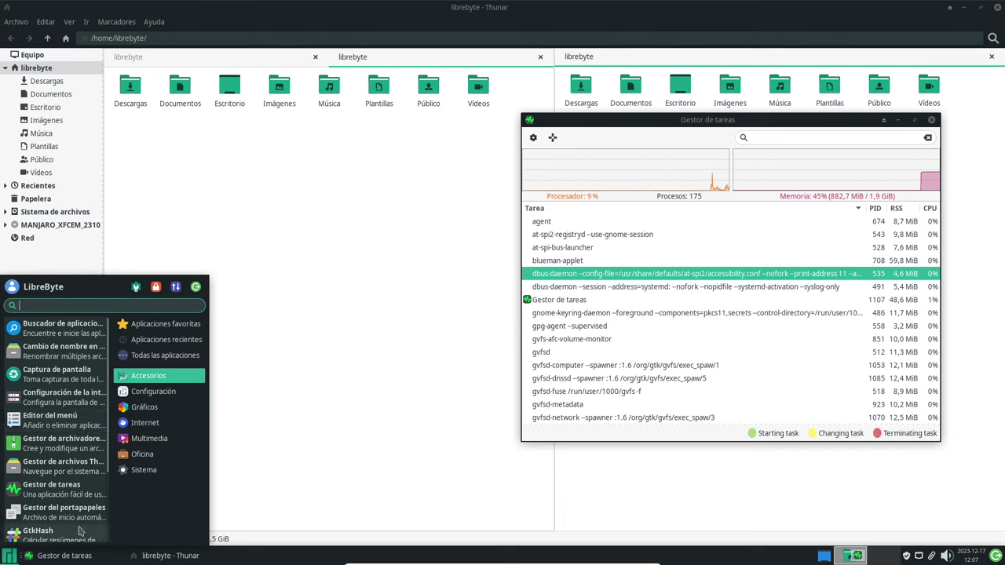
{"action": "scroll", "coordinate": [81, 496], "scroll_direction": "down", "scroll_amount": 3}
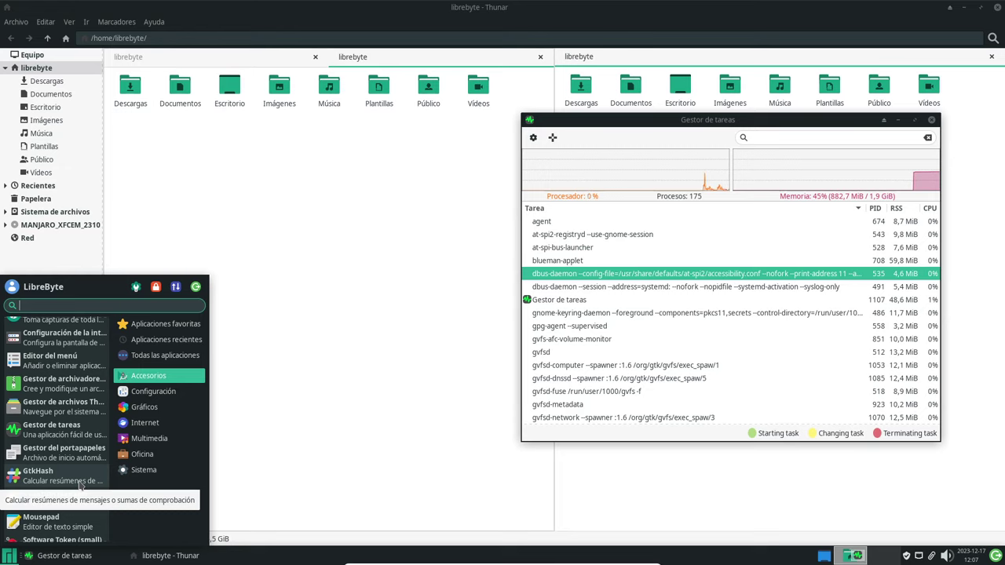
{"action": "scroll", "coordinate": [89, 466], "scroll_direction": "down", "scroll_amount": 1}
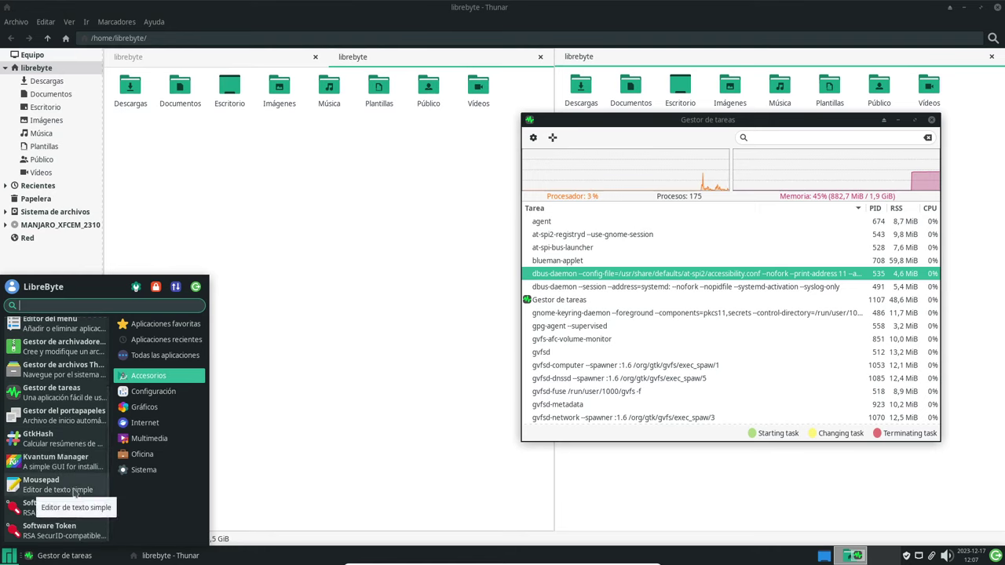
{"action": "left_click", "coordinate": [74, 493]}
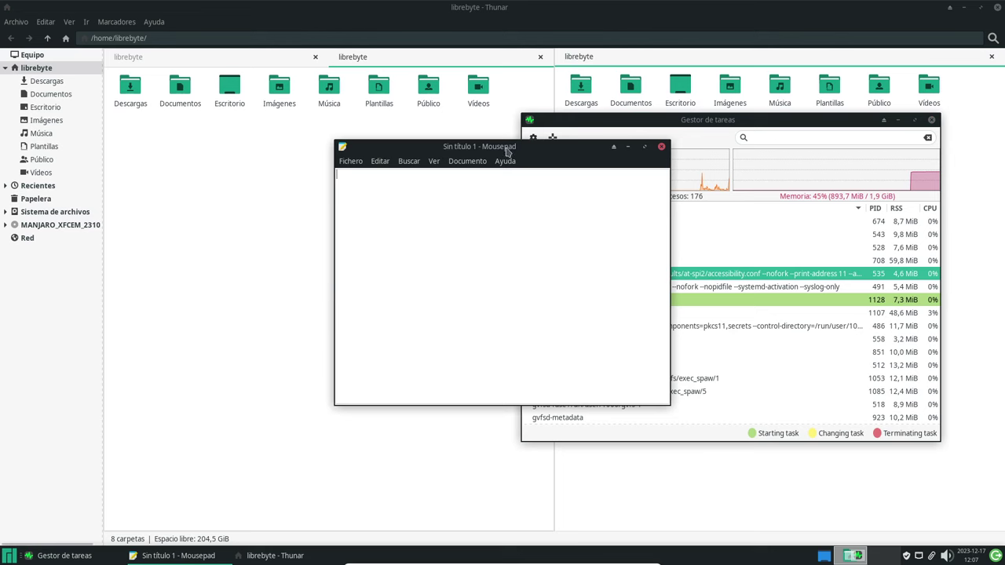
Move Mousepad left and add blank tabs Sin título 2 and 3 via Fichero > Nuevo and Ctrl+N.
{"action": "left_click_drag", "start_coordinate": [507, 148], "coordinate": [303, 157]}
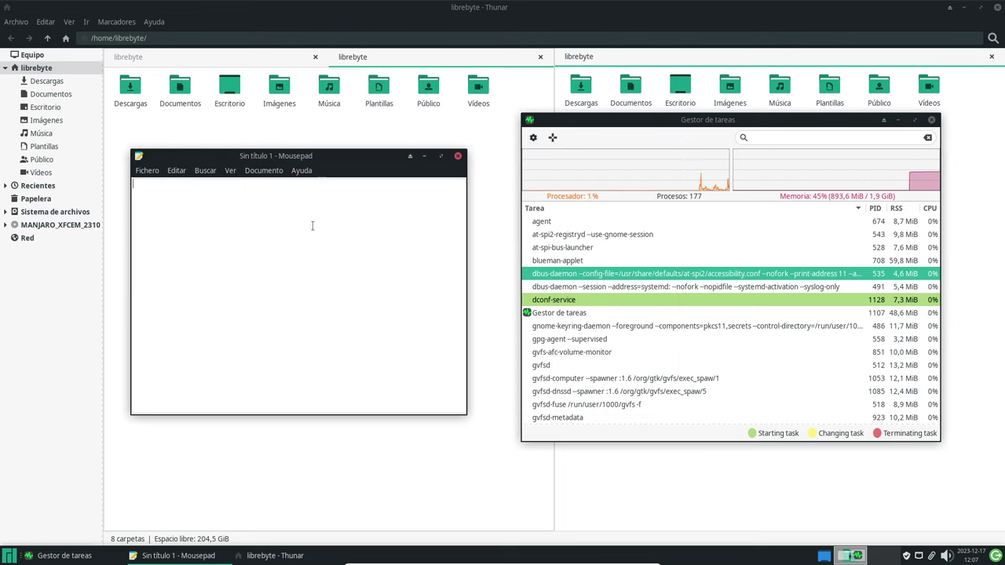
{"action": "left_click", "coordinate": [145, 171]}
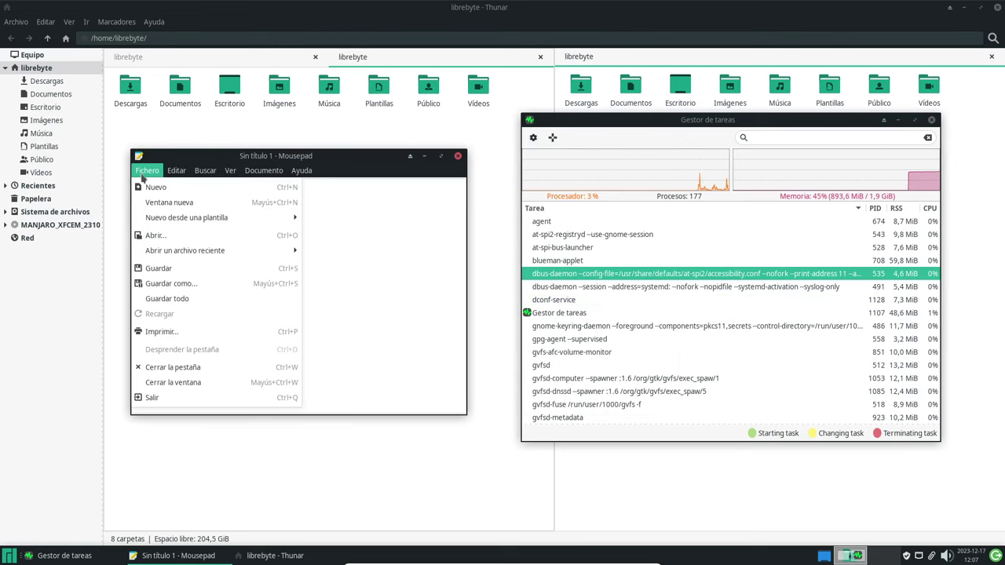
{"action": "left_click", "coordinate": [176, 186]}
{"action": "left_click", "coordinate": [221, 187]}
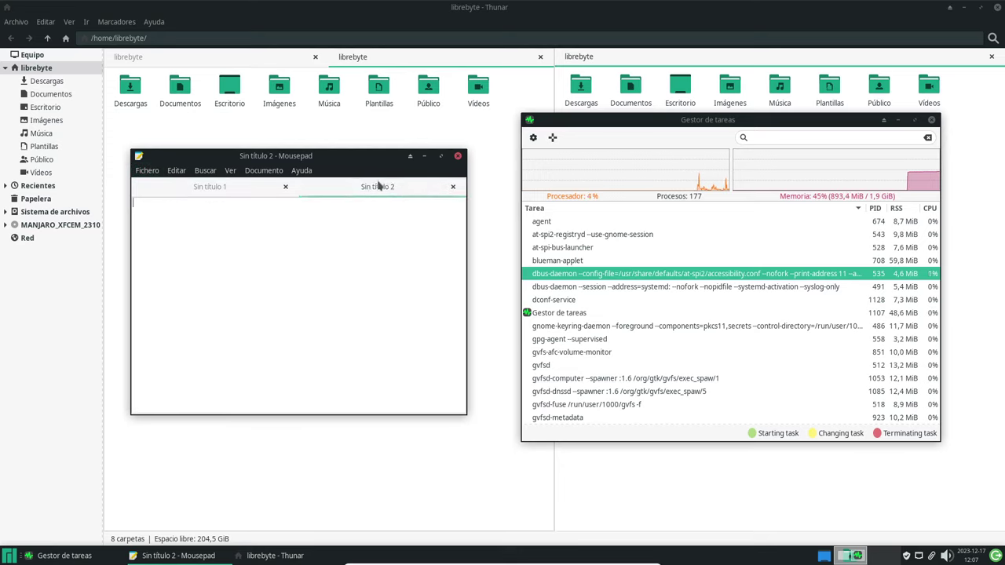
{"action": "key", "text": "ctrl+n"}
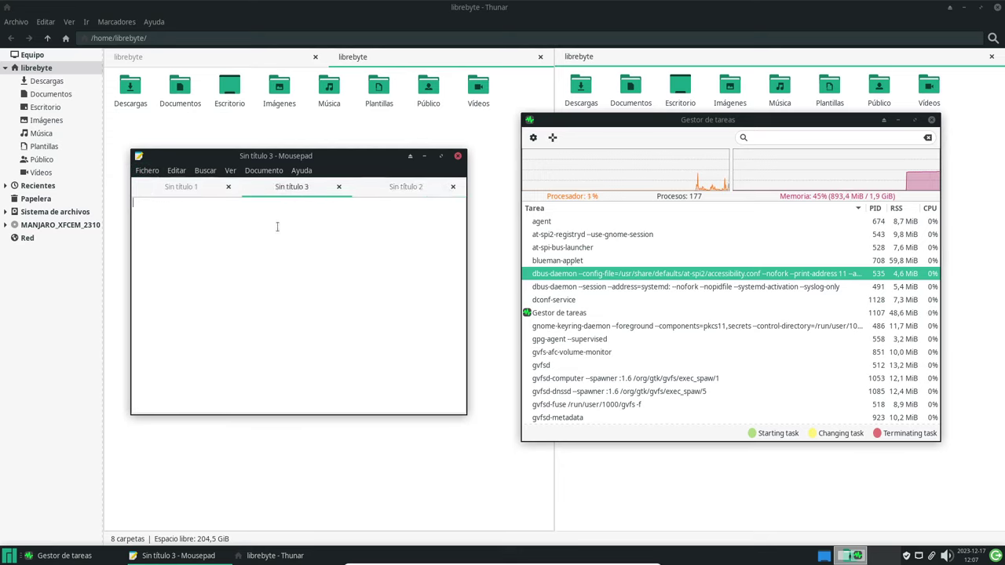
Cycle through the open windows with Alt+Tab to Thunar, then open the Whisker menu.
{"action": "key", "text": "alt+Tab"}
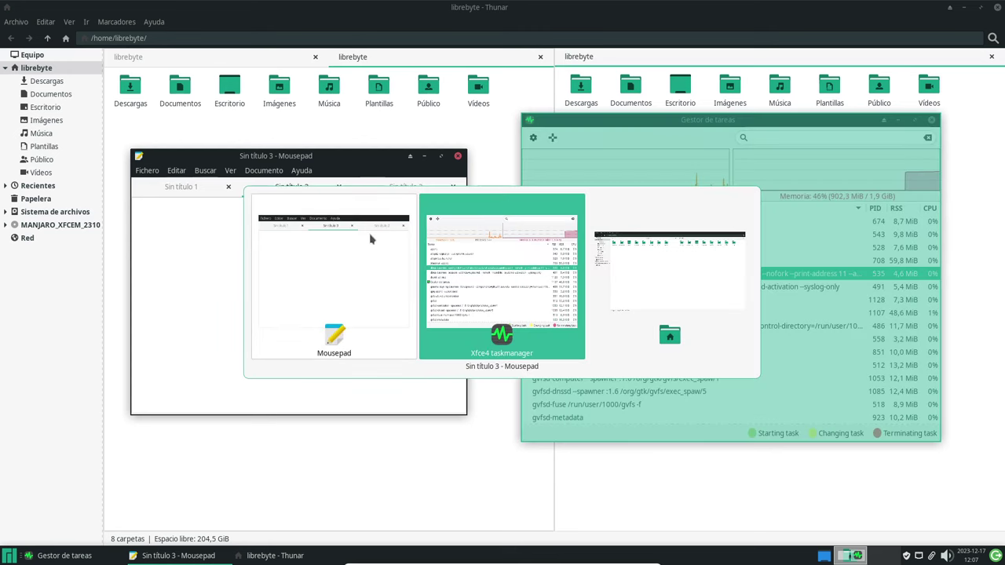
{"action": "key", "text": "alt+Tab"}
{"action": "key", "text": "alt+Tab"}
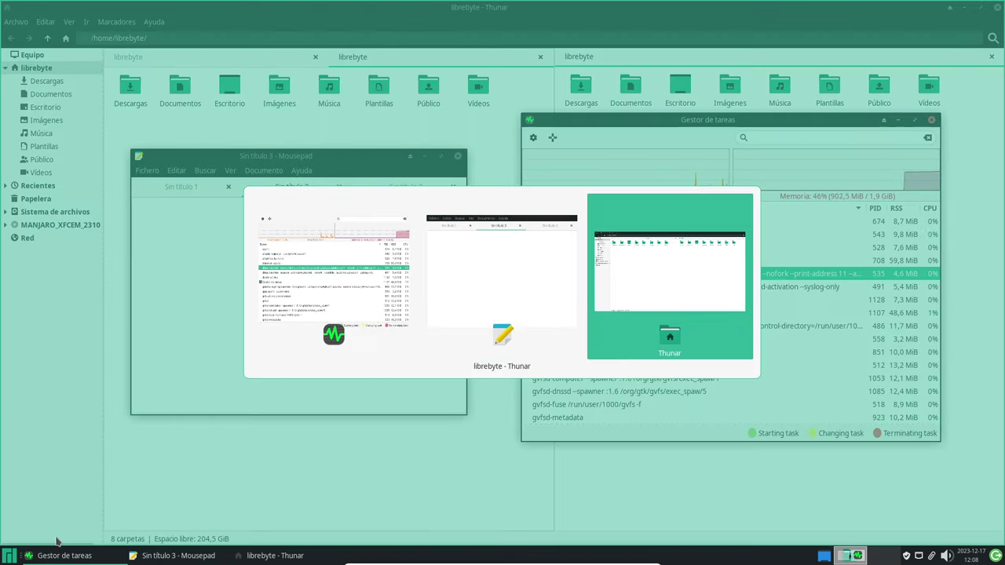
{"action": "key", "text": "alt+Tab"}
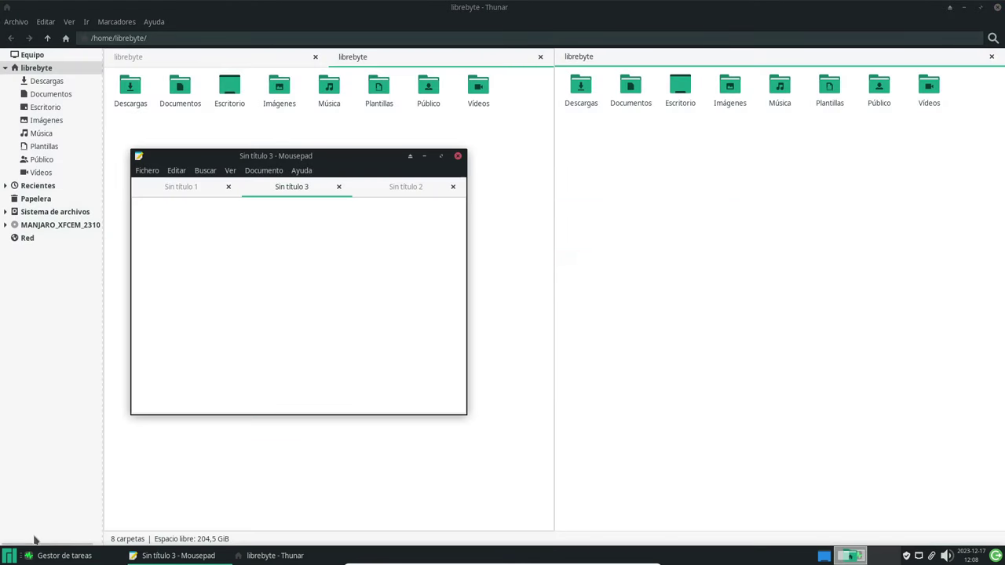
{"action": "key", "text": "super"}
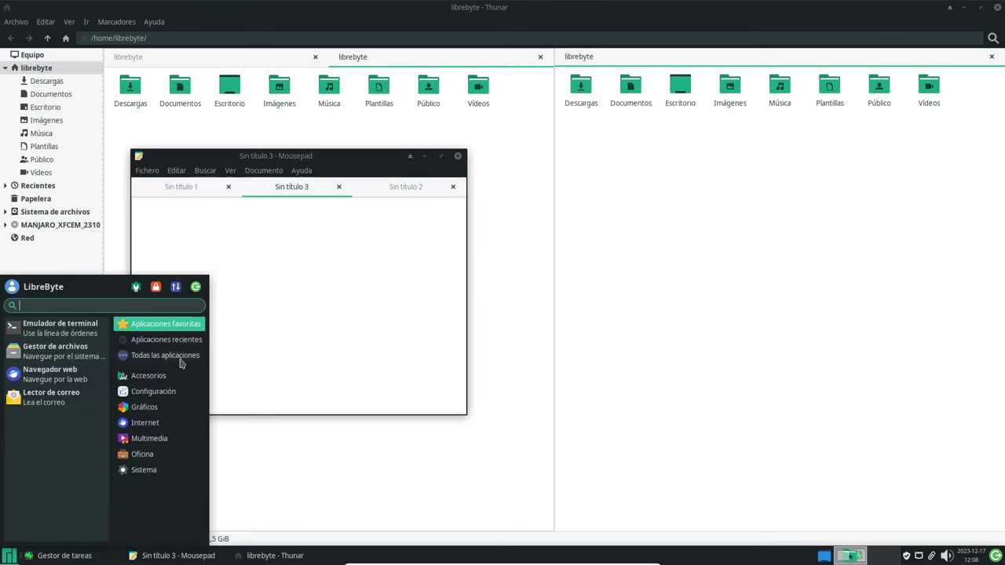
{"action": "left_click", "coordinate": [173, 376]}
{"action": "scroll", "coordinate": [86, 432], "scroll_direction": "down", "scroll_amount": 2}
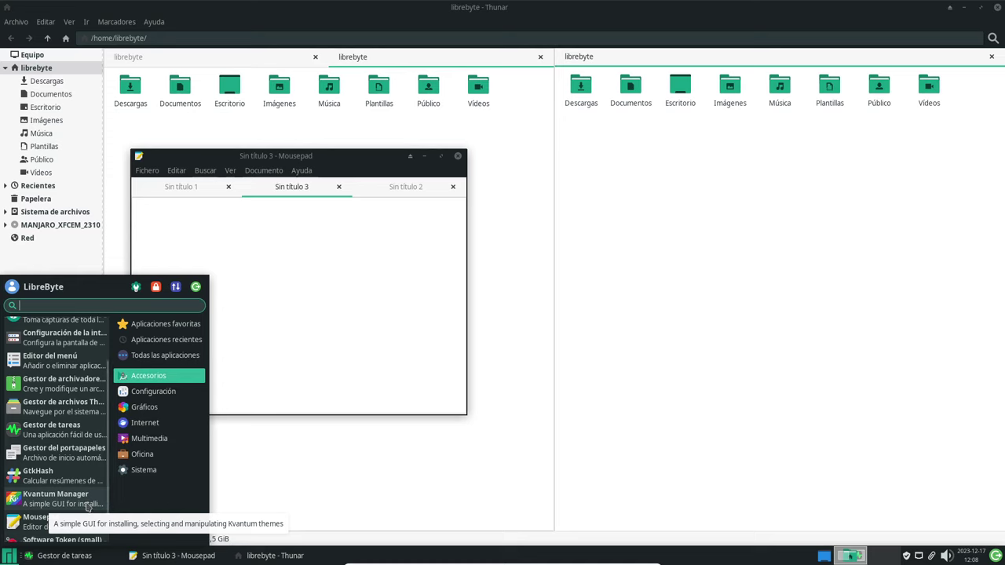
{"action": "scroll", "coordinate": [88, 509], "scroll_direction": "down", "scroll_amount": 1}
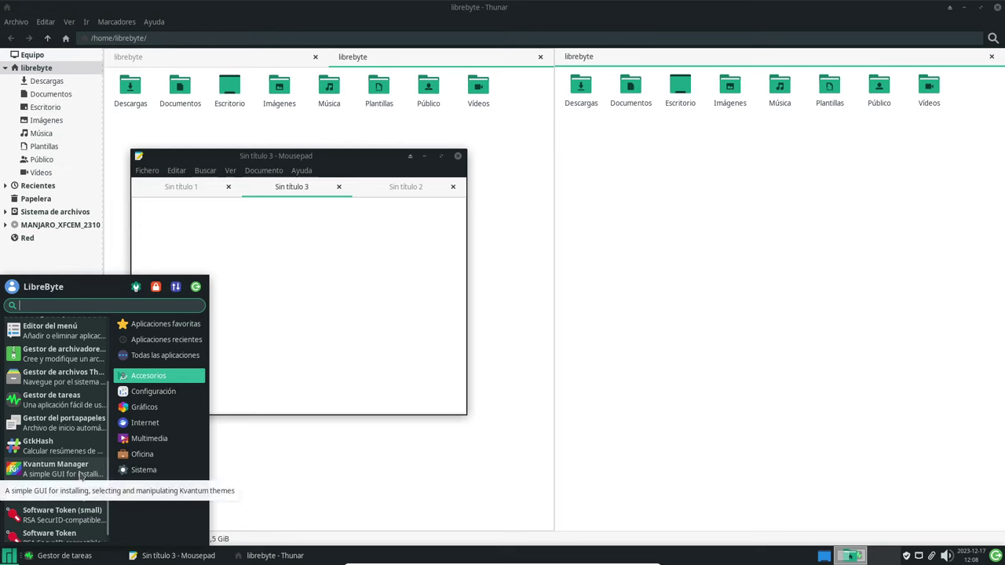
{"action": "scroll", "coordinate": [72, 521], "scroll_direction": "down", "scroll_amount": 1}
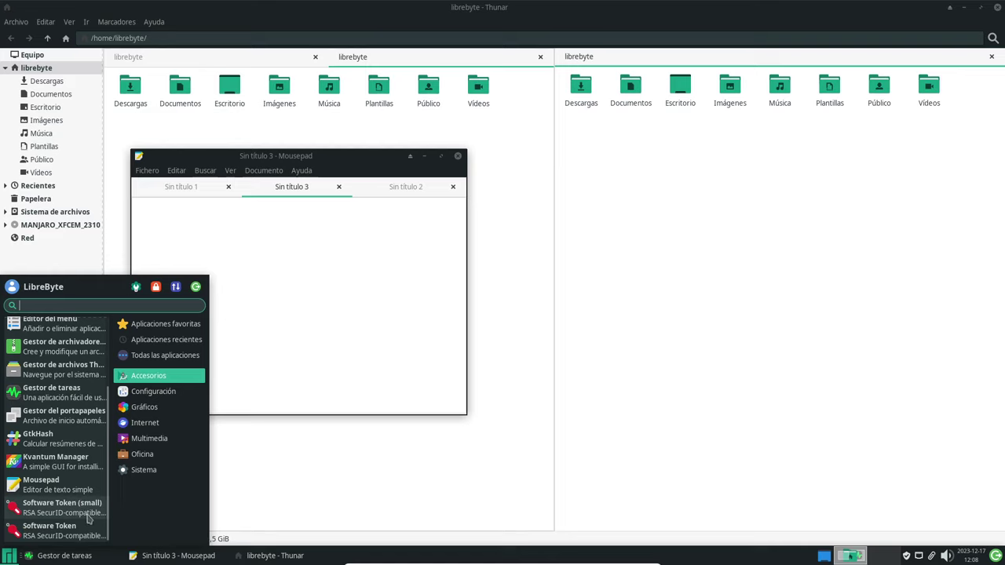
{"action": "left_click", "coordinate": [88, 518]}
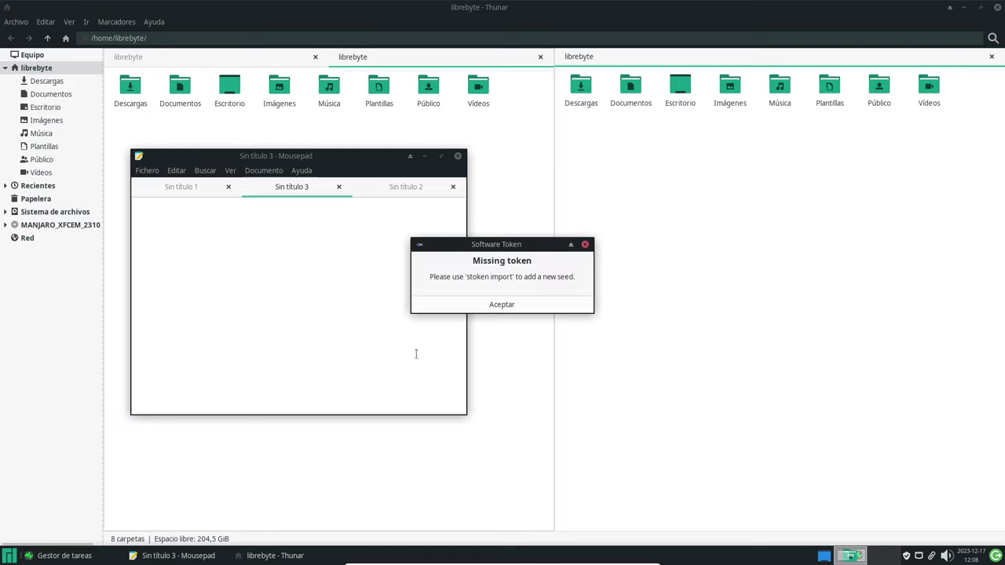
{"action": "left_click", "coordinate": [502, 305]}
Launch Añadir/Quitar software (Pamac) from the Whisker menu's Configuración category.
{"action": "left_click", "coordinate": [9, 555]}
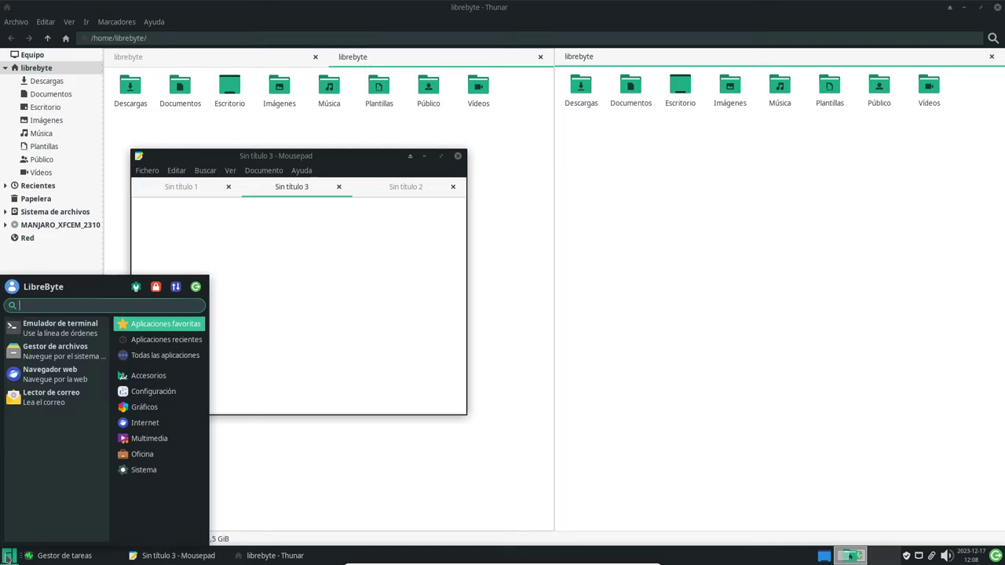
{"action": "left_click", "coordinate": [189, 391]}
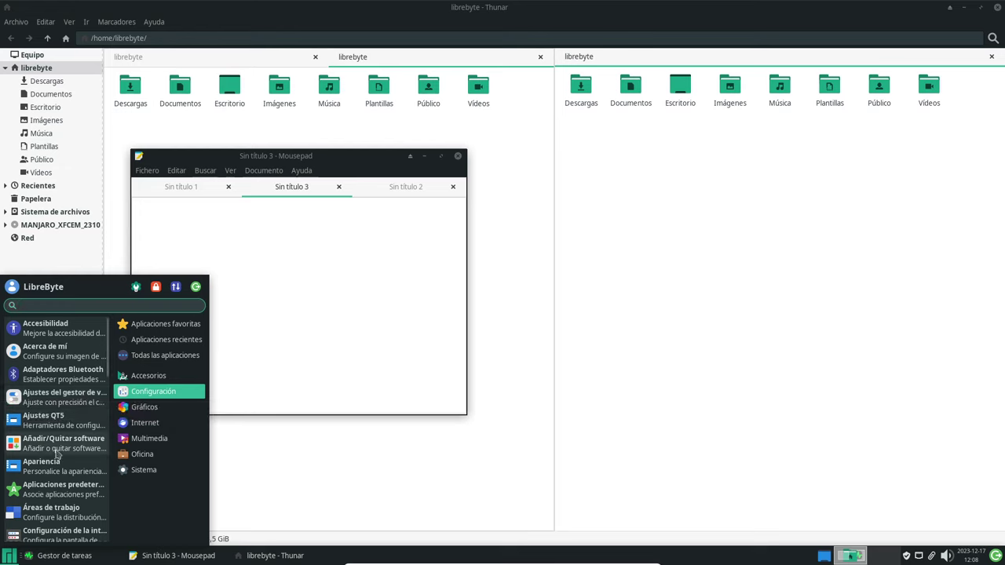
{"action": "left_click", "coordinate": [294, 448]}
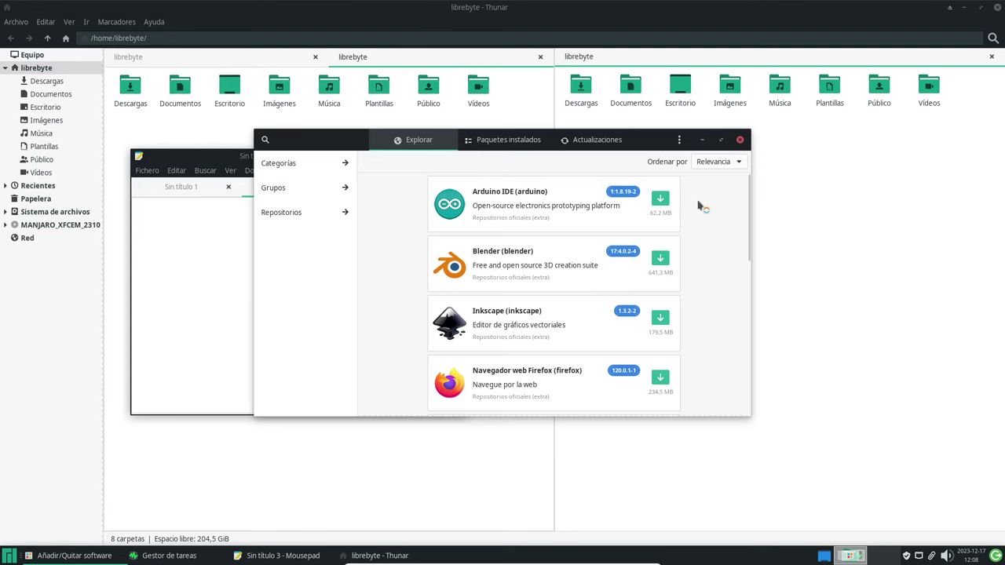
Move the Pamac window right, scroll its Explorar package list down and back, and reopen the menu.
{"action": "left_click_drag", "start_coordinate": [359, 141], "coordinate": [510, 125]}
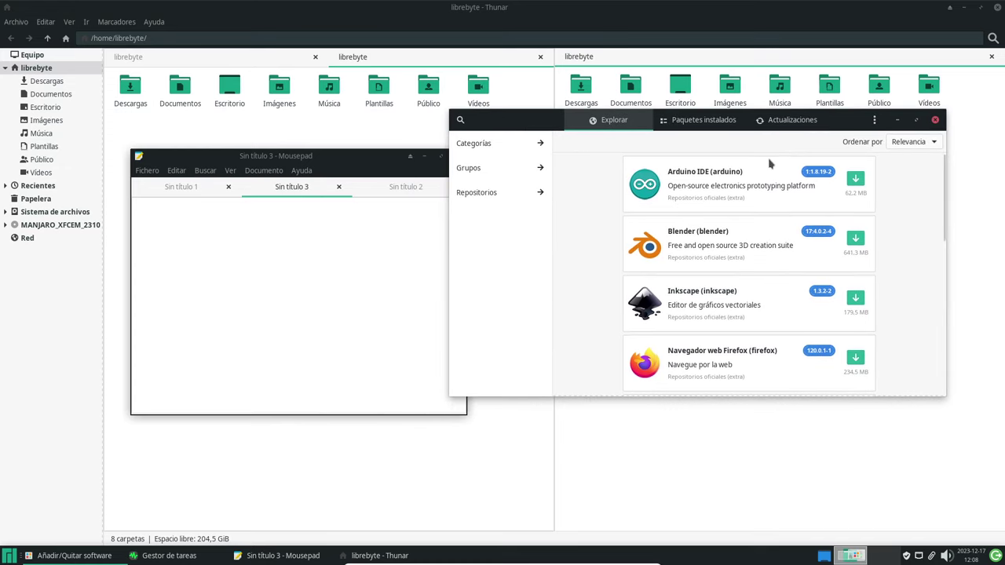
{"action": "scroll", "coordinate": [854, 217], "scroll_direction": "down", "scroll_amount": 5}
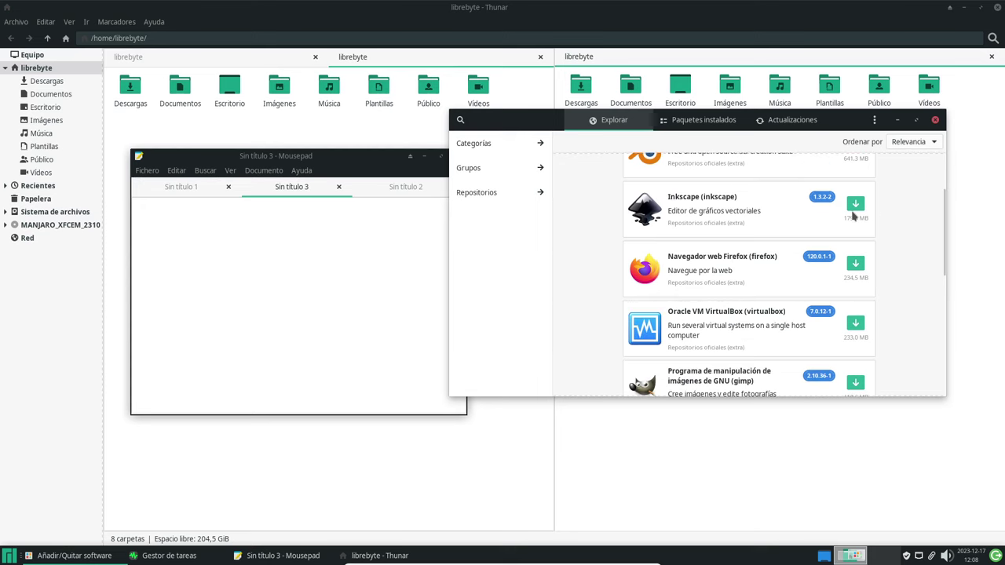
{"action": "scroll", "coordinate": [853, 217], "scroll_direction": "down", "scroll_amount": 3}
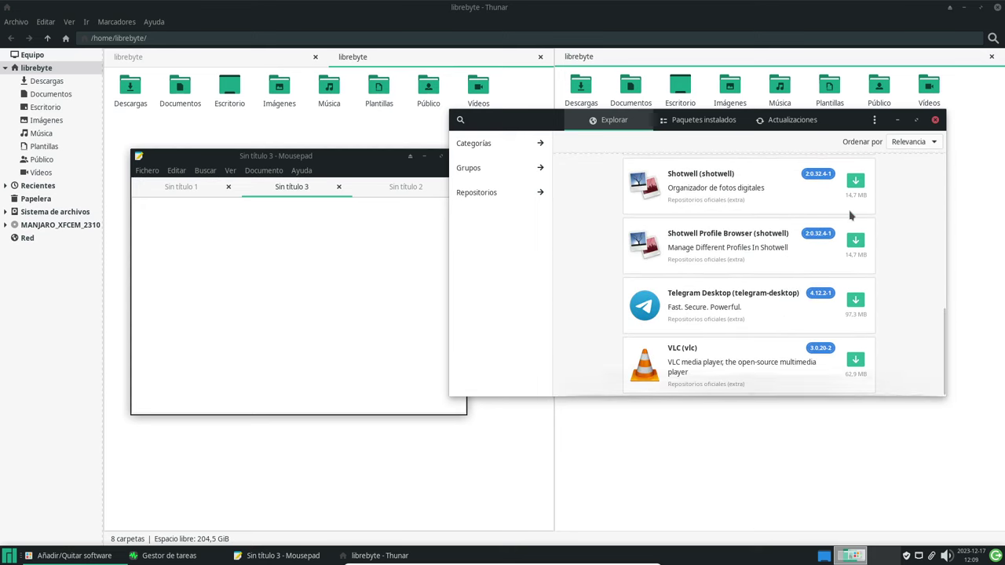
{"action": "scroll", "coordinate": [852, 217], "scroll_direction": "up", "scroll_amount": 6}
{"action": "scroll", "coordinate": [849, 213], "scroll_direction": "up", "scroll_amount": 1}
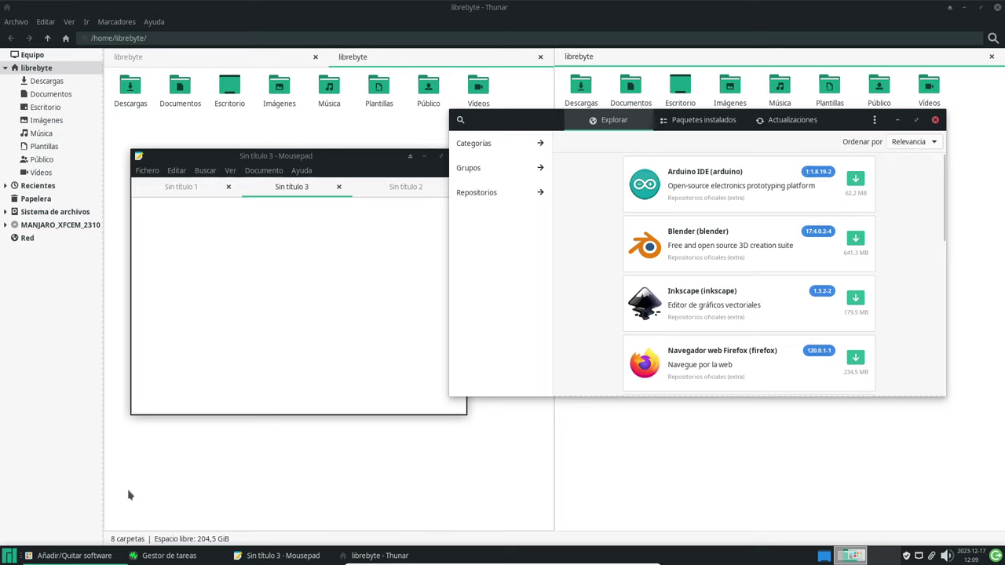
{"action": "left_click", "coordinate": [9, 556]}
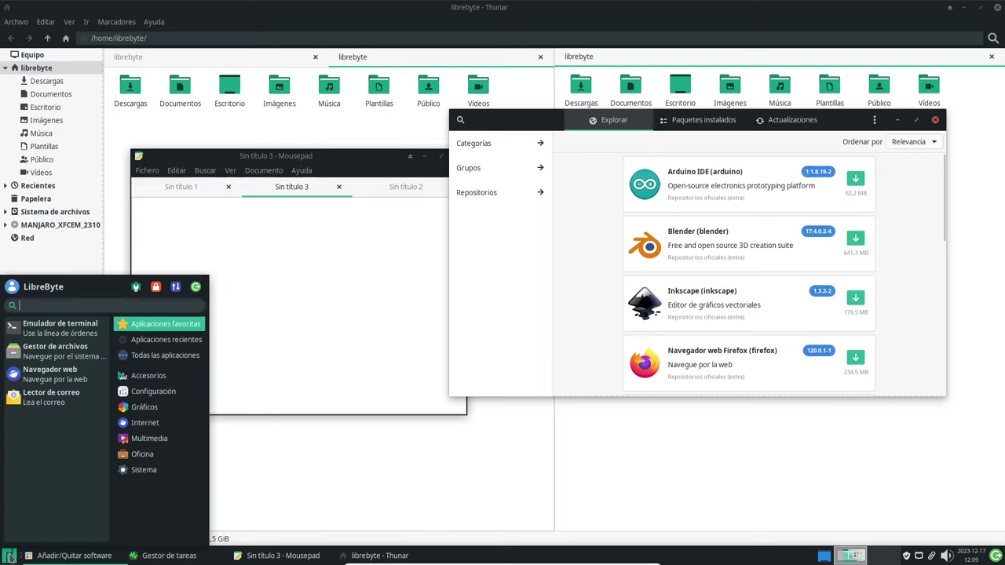
{"action": "left_click", "coordinate": [169, 396]}
{"action": "scroll", "coordinate": [90, 464], "scroll_direction": "down", "scroll_amount": 1}
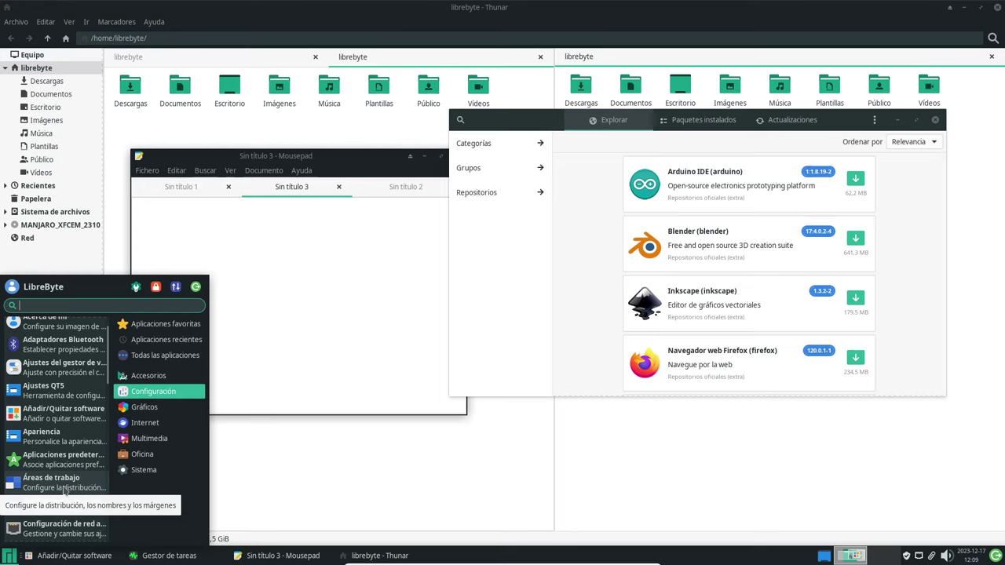
{"action": "scroll", "coordinate": [76, 475], "scroll_direction": "down", "scroll_amount": 1}
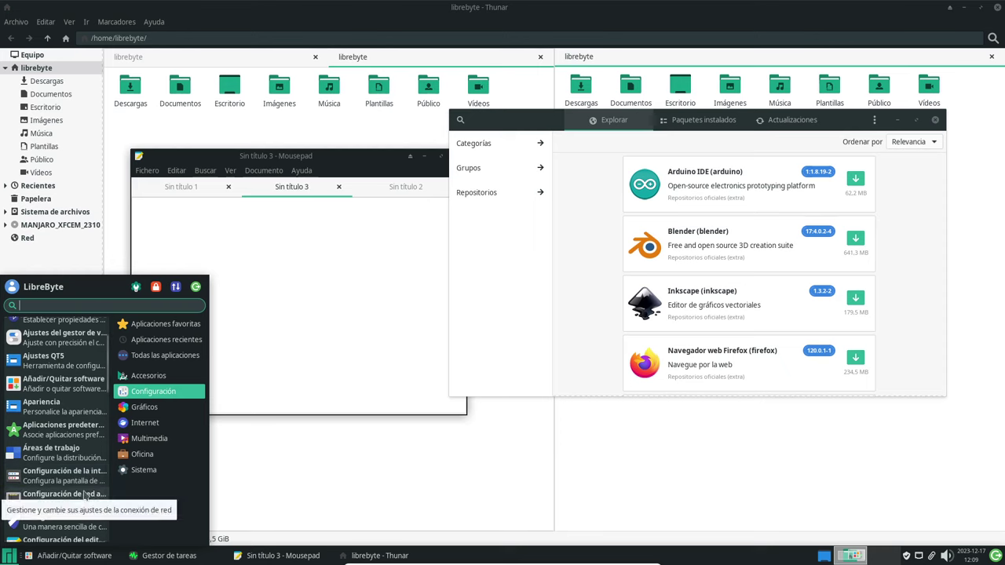
{"action": "scroll", "coordinate": [87, 485], "scroll_direction": "down", "scroll_amount": 1}
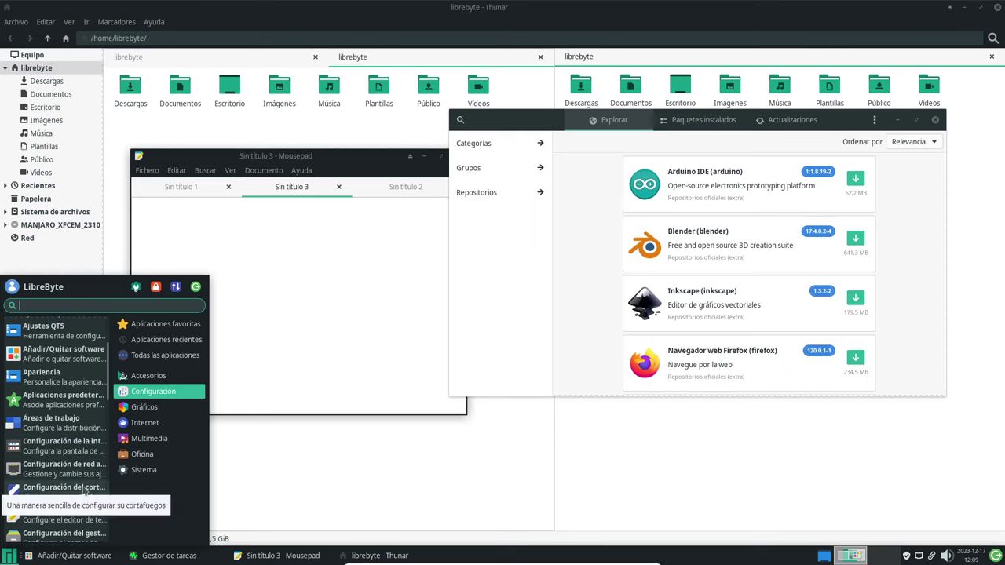
{"action": "scroll", "coordinate": [85, 490], "scroll_direction": "down", "scroll_amount": 2}
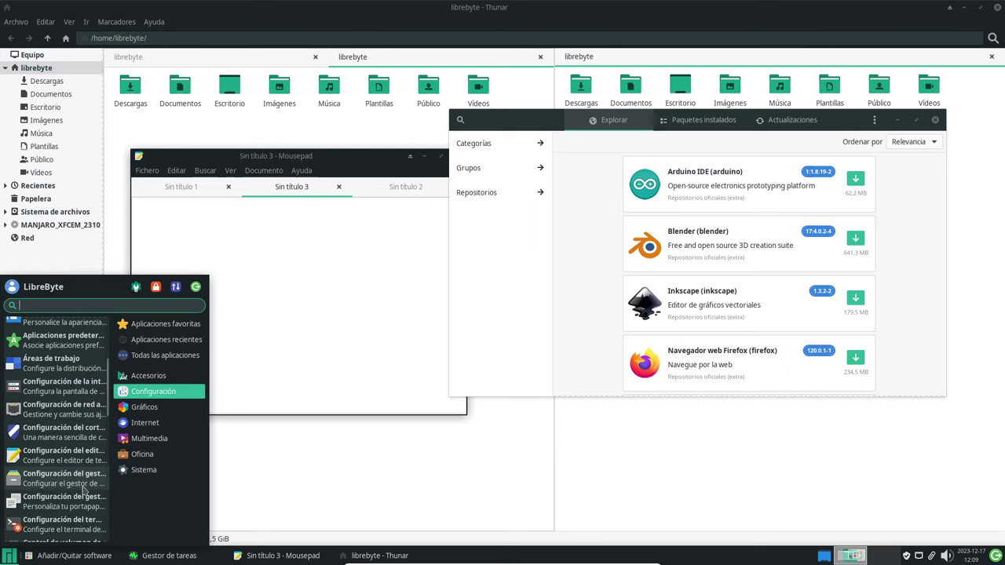
{"action": "scroll", "coordinate": [84, 490], "scroll_direction": "down", "scroll_amount": 4}
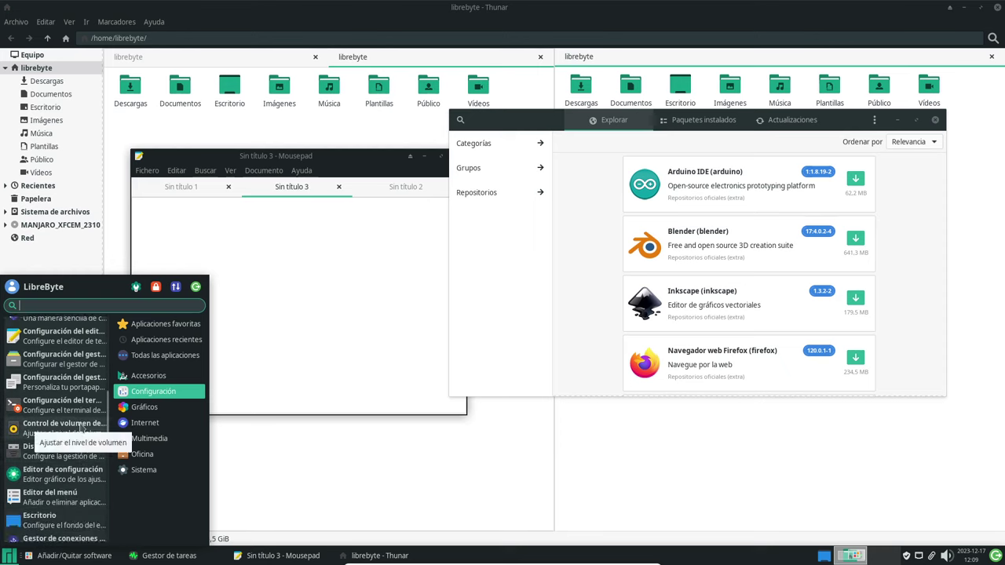
{"action": "scroll", "coordinate": [79, 483], "scroll_direction": "down", "scroll_amount": 3}
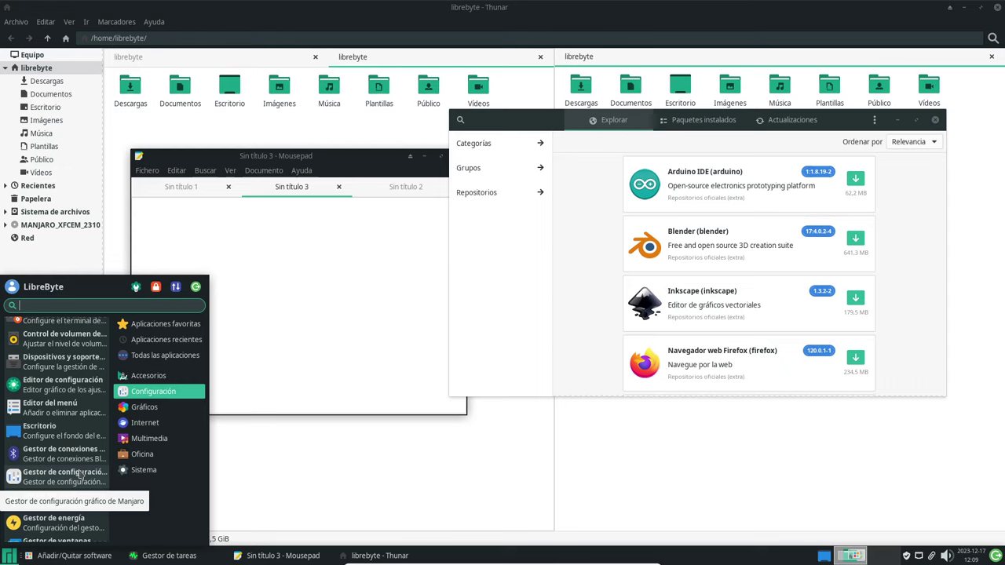
{"action": "scroll", "coordinate": [81, 475], "scroll_direction": "down", "scroll_amount": 2}
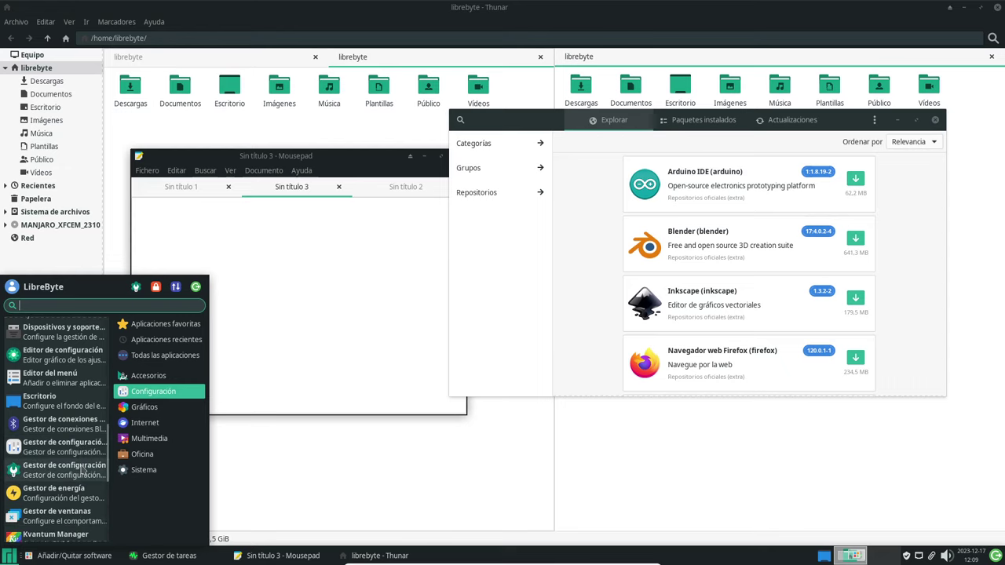
{"action": "scroll", "coordinate": [81, 469], "scroll_direction": "down", "scroll_amount": 1}
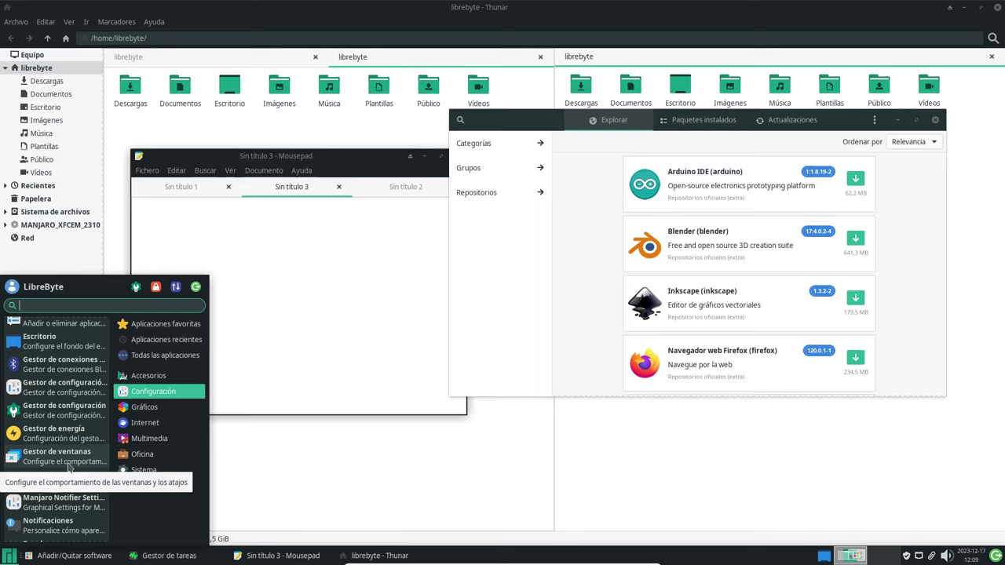
Launch Midori from the Whisker menu's Internet category and move its window down.
{"action": "left_click", "coordinate": [157, 407]}
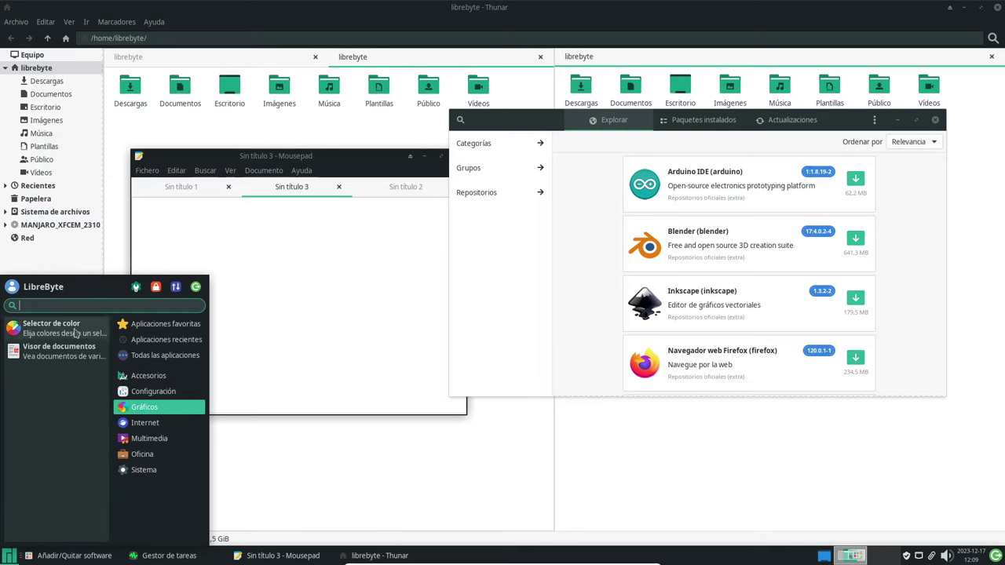
{"action": "left_click", "coordinate": [155, 424]}
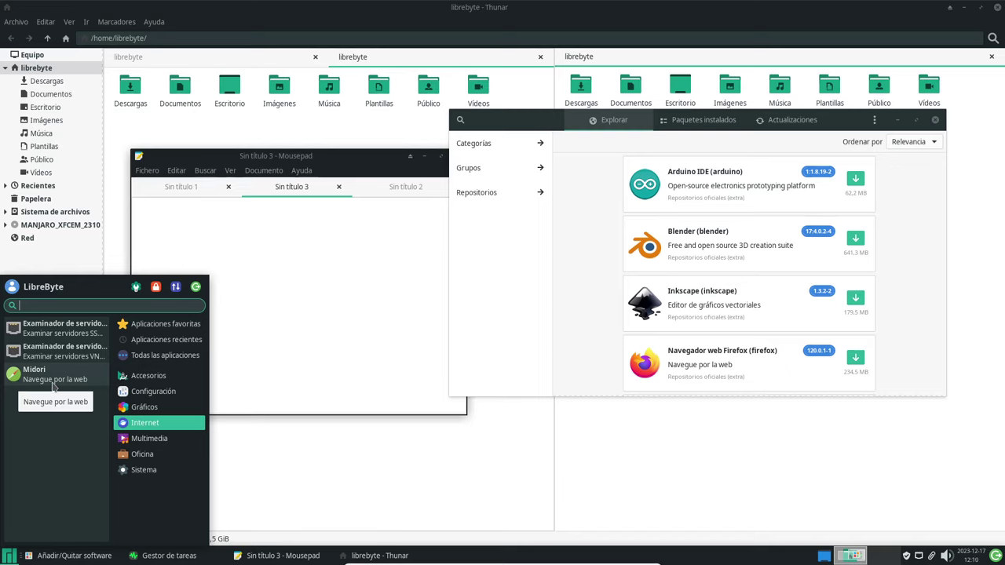
{"action": "left_click", "coordinate": [56, 383]}
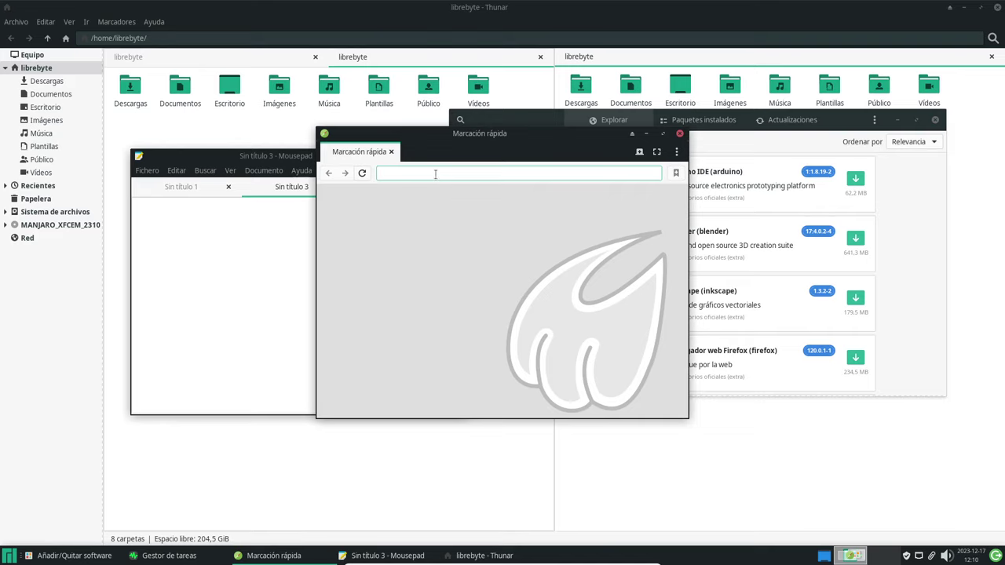
{"action": "left_click_drag", "start_coordinate": [496, 135], "coordinate": [526, 203]}
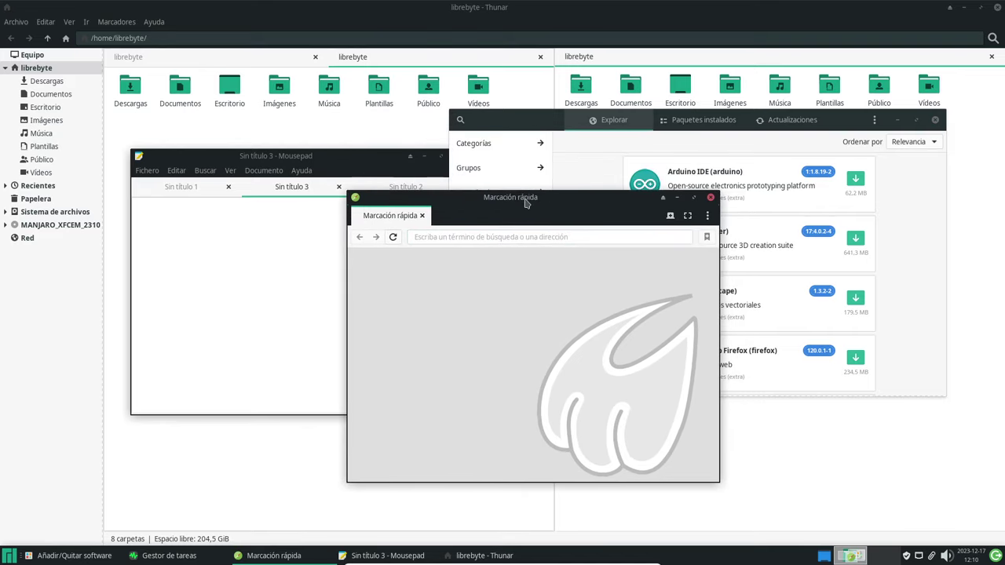
Reopen the Whisker menu and browse the Internet and Multimedia categories.
{"action": "left_click", "coordinate": [8, 556]}
{"action": "left_click", "coordinate": [138, 422]}
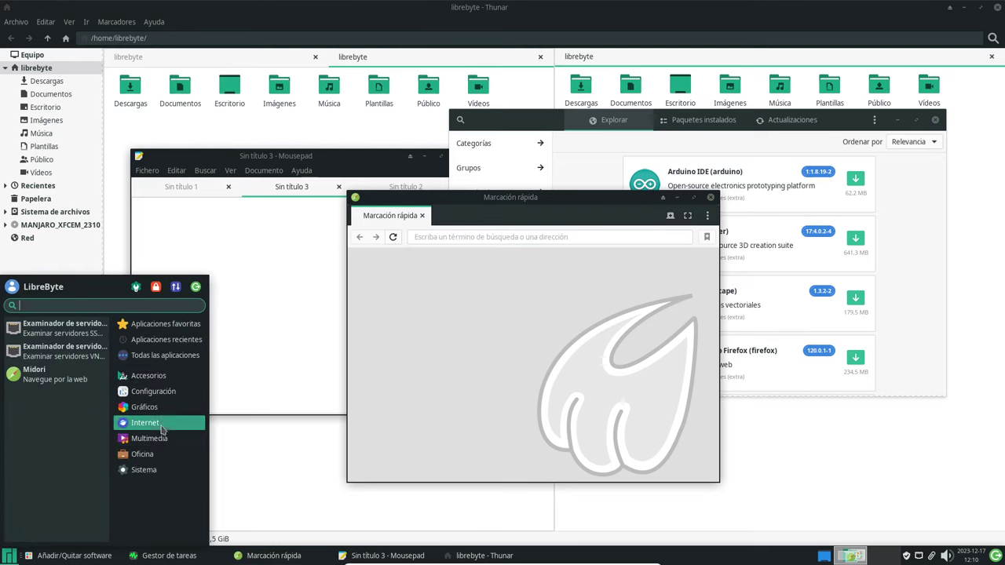
{"action": "left_click", "coordinate": [160, 440]}
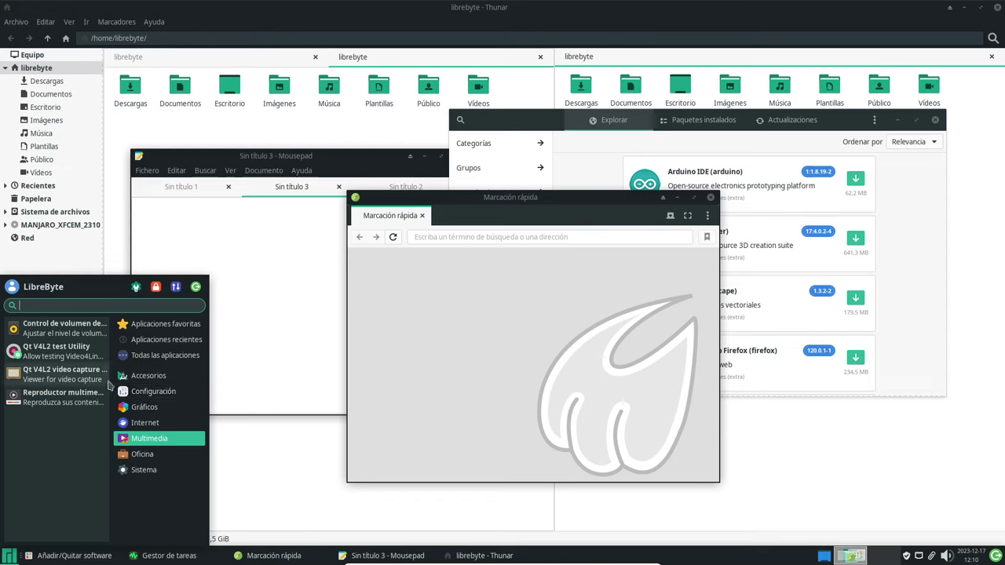
Open Htop from the Whisker menu's Sistema category.
{"action": "left_click", "coordinate": [166, 455]}
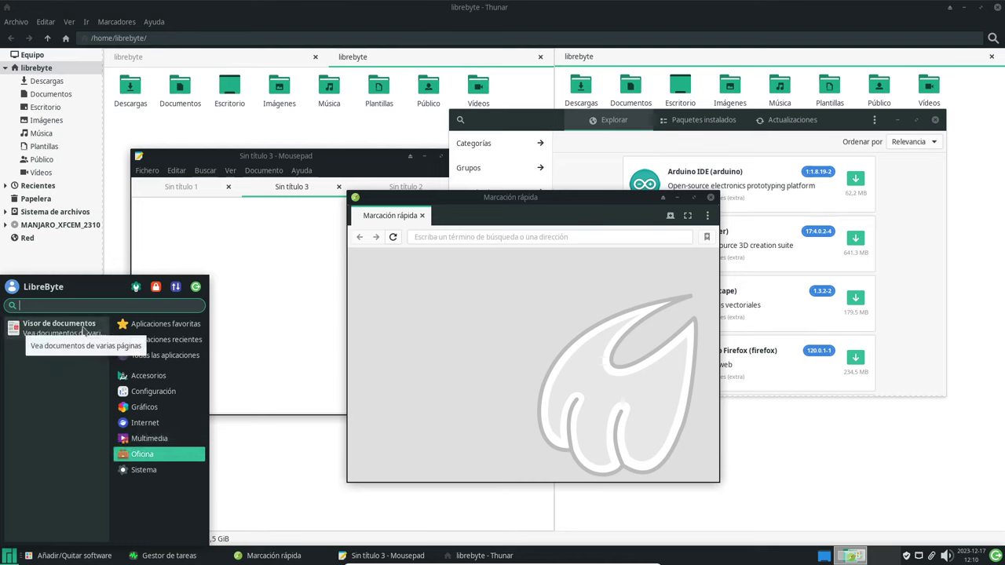
{"action": "left_click", "coordinate": [153, 472]}
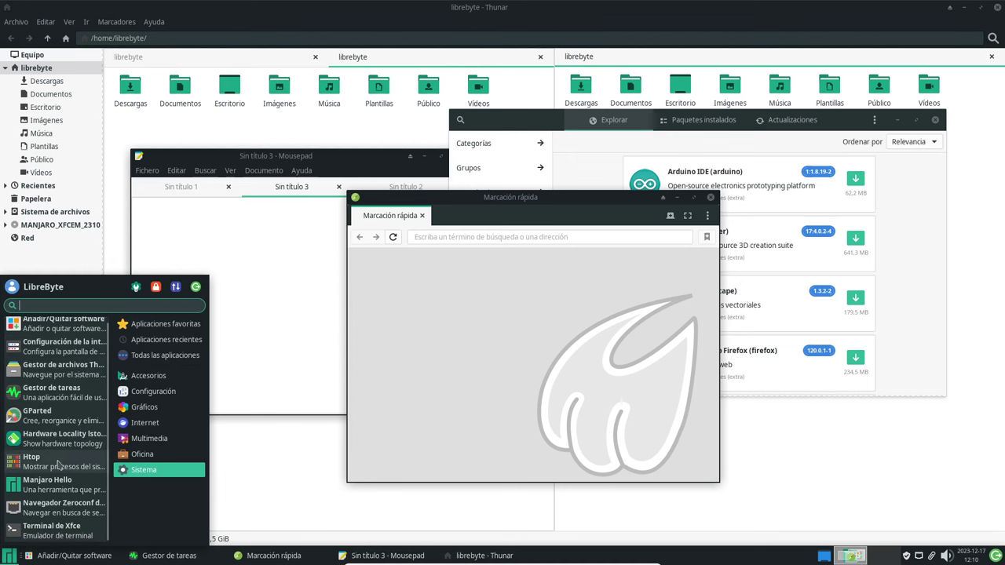
{"action": "key", "text": "Escape"}
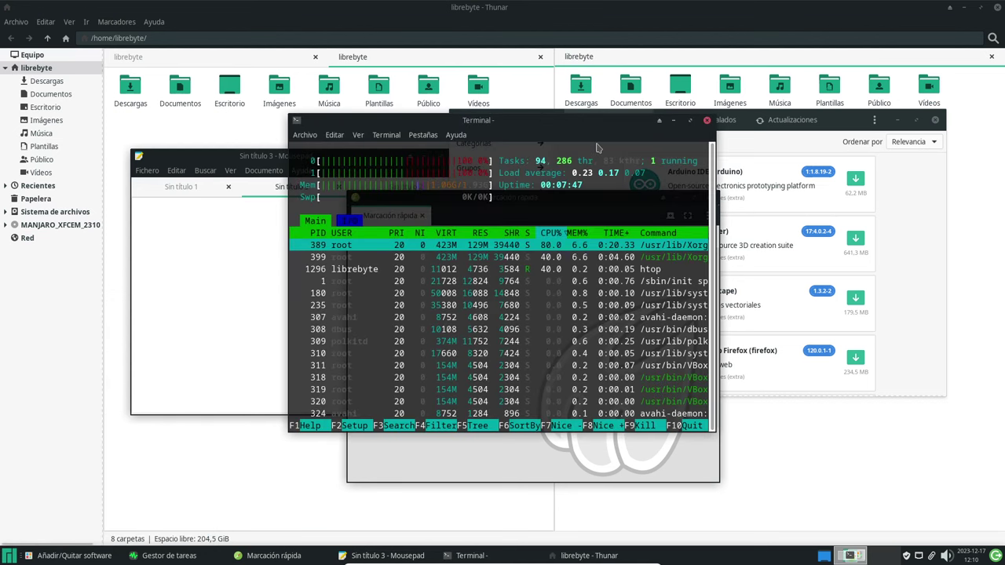
Move and widen the htop terminal, shift Midori lower right, then close the terminal.
{"action": "left_click_drag", "start_coordinate": [600, 122], "coordinate": [360, 103]}
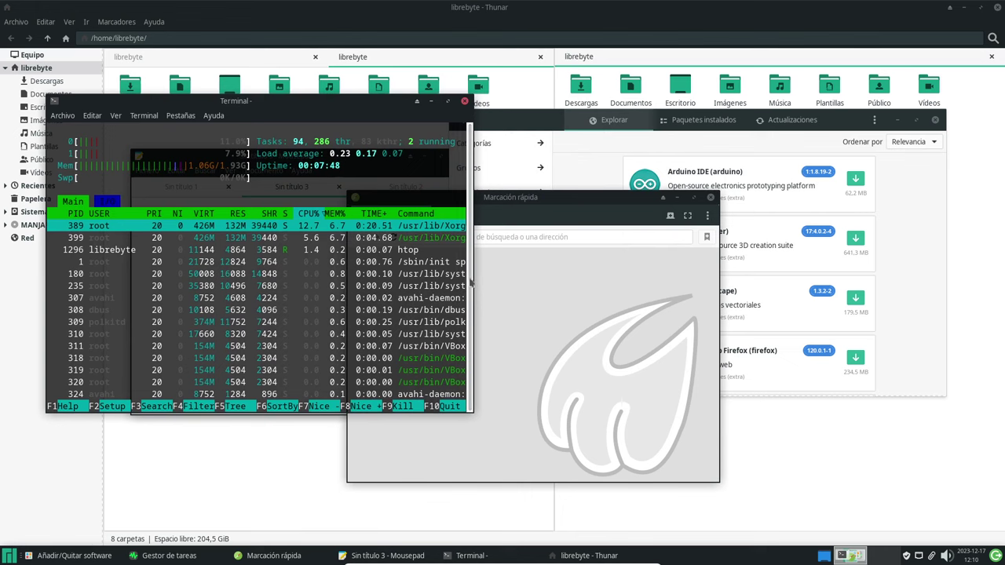
{"action": "left_click_drag", "start_coordinate": [473, 281], "coordinate": [610, 259]}
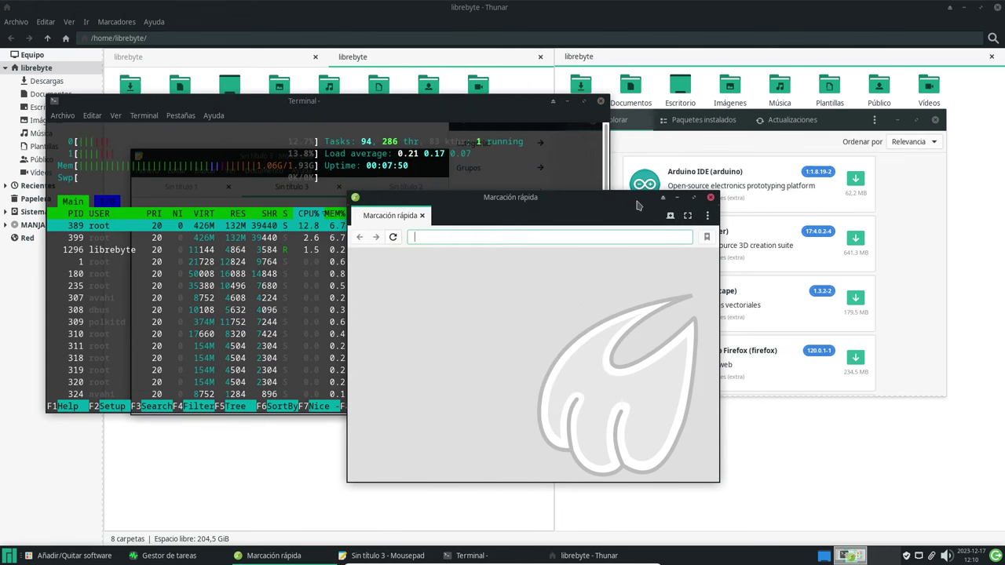
{"action": "left_click_drag", "start_coordinate": [593, 198], "coordinate": [664, 288]}
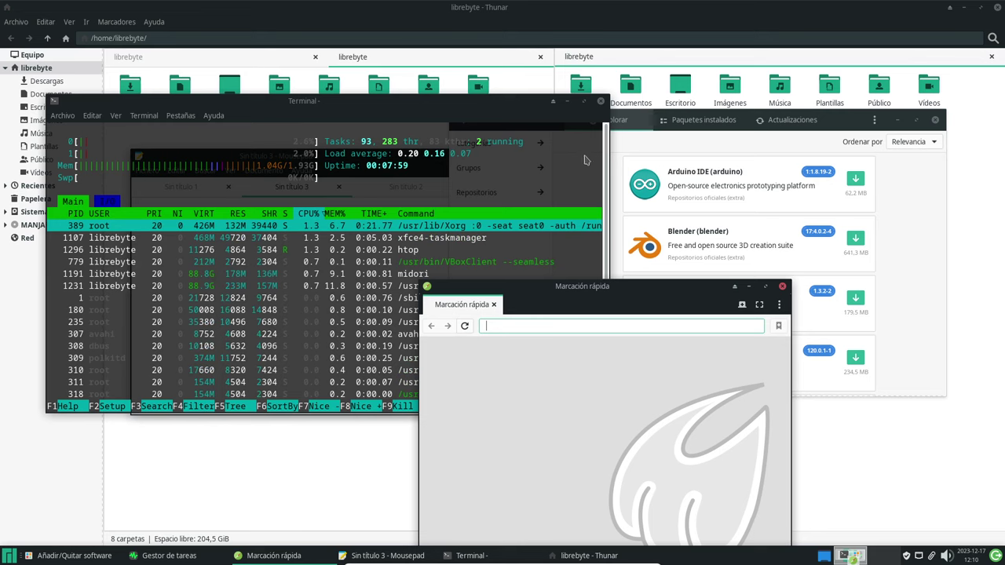
{"action": "left_click", "coordinate": [600, 104]}
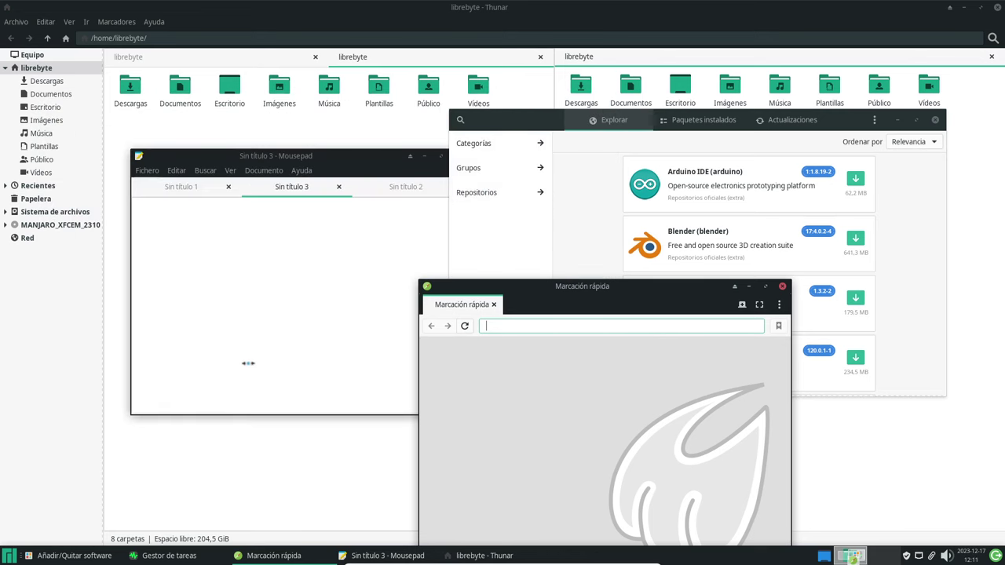
Launch Terminal de Xfce from the Whisker menu's Sistema category.
{"action": "left_click", "coordinate": [8, 556]}
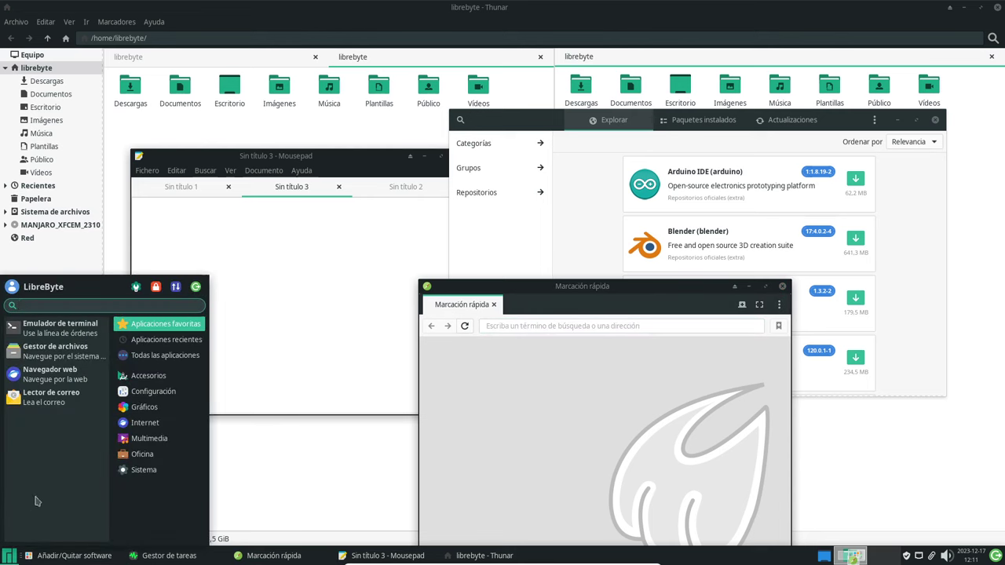
{"action": "left_click", "coordinate": [154, 451]}
{"action": "left_click", "coordinate": [162, 471]}
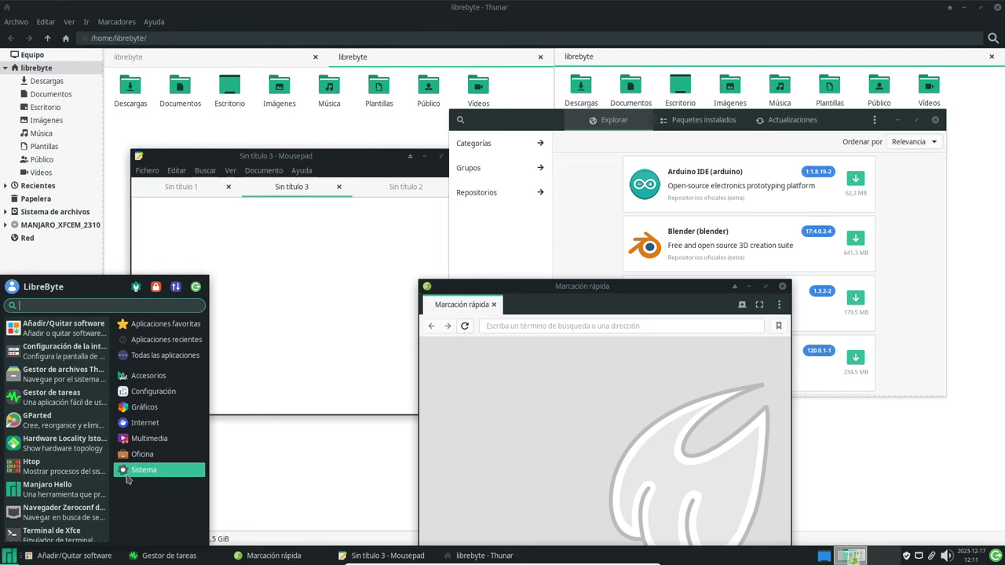
{"action": "scroll", "coordinate": [83, 459], "scroll_direction": "down", "scroll_amount": 1}
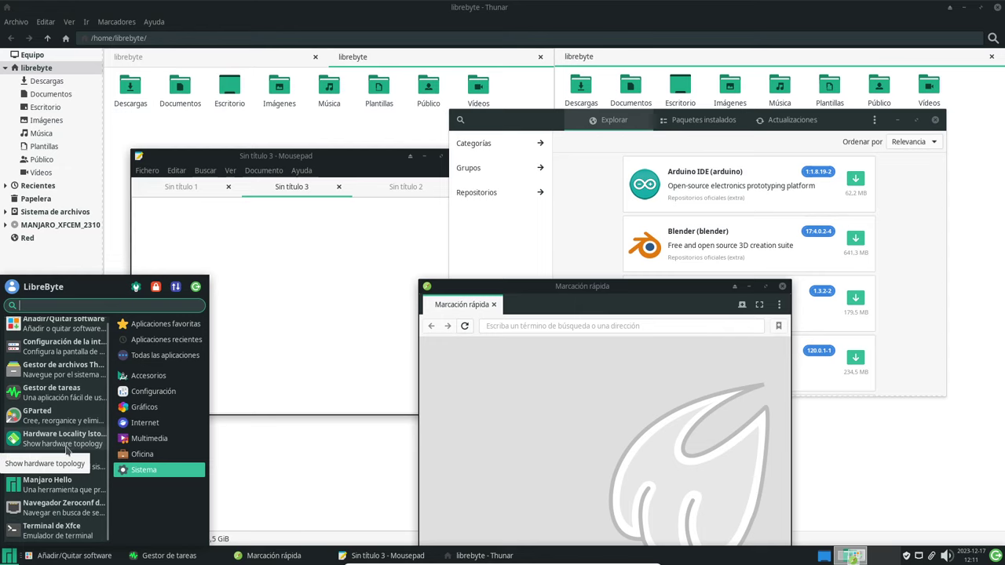
{"action": "left_click", "coordinate": [55, 529]}
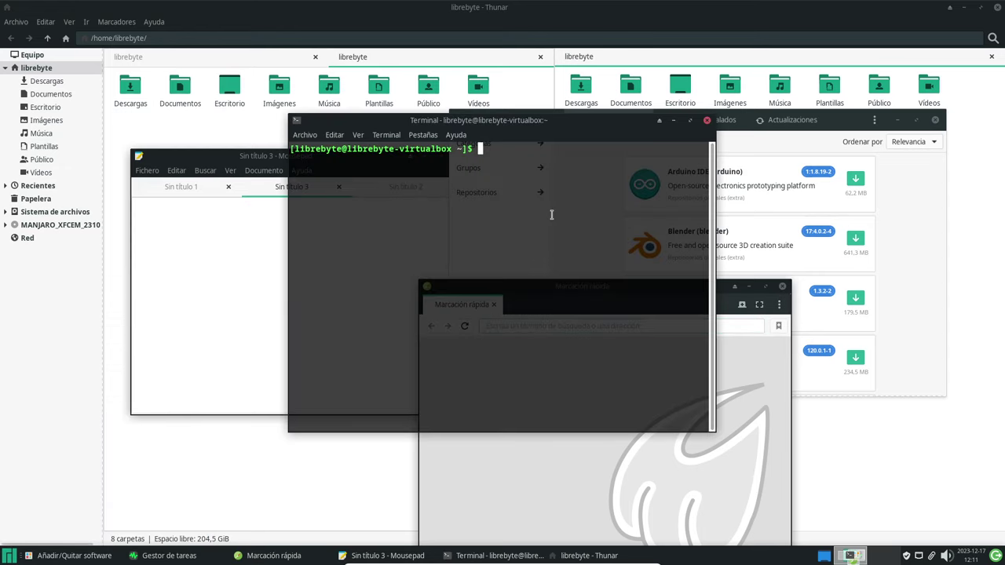
Rearrange windows: terminal left, Midori right, software manager raised and moved up.
{"action": "left_click_drag", "start_coordinate": [625, 120], "coordinate": [358, 155]}
{"action": "left_click_drag", "start_coordinate": [588, 284], "coordinate": [730, 263]}
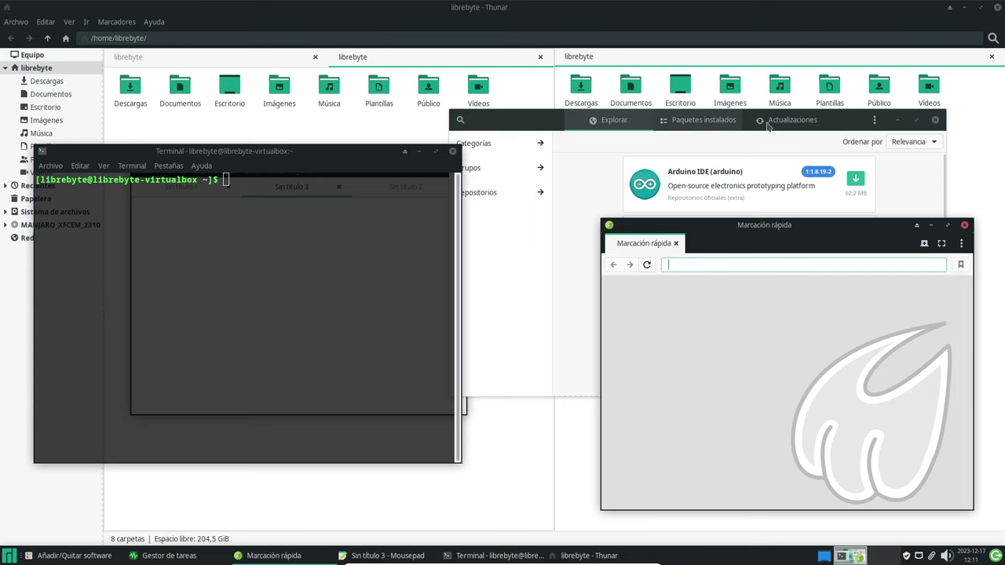
{"action": "left_click_drag", "start_coordinate": [889, 123], "coordinate": [867, 76]}
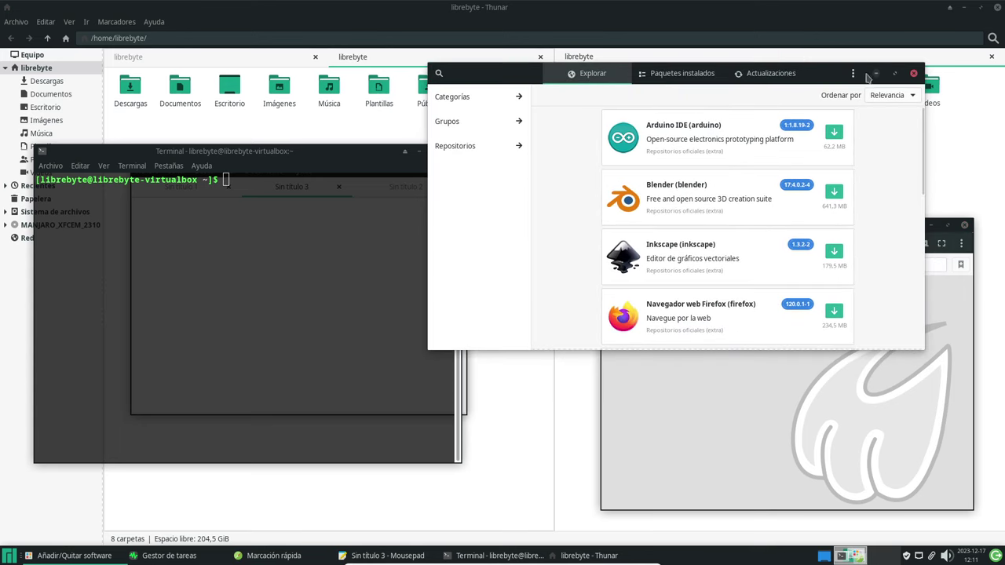
Bring Midori forward, then try closing Thunar and cancel the multiple-tabs warning.
{"action": "left_click", "coordinate": [771, 389]}
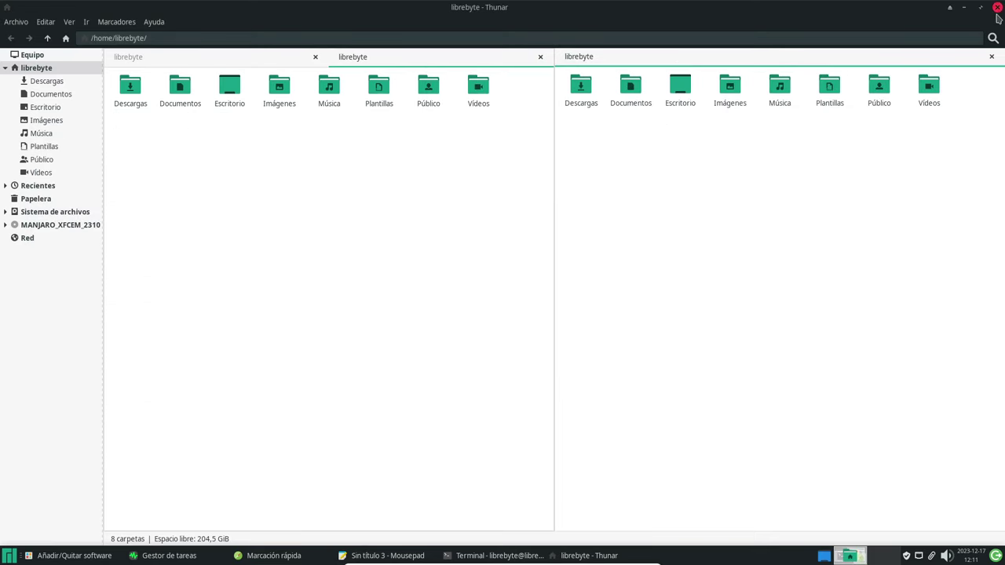
{"action": "left_click", "coordinate": [996, 7]}
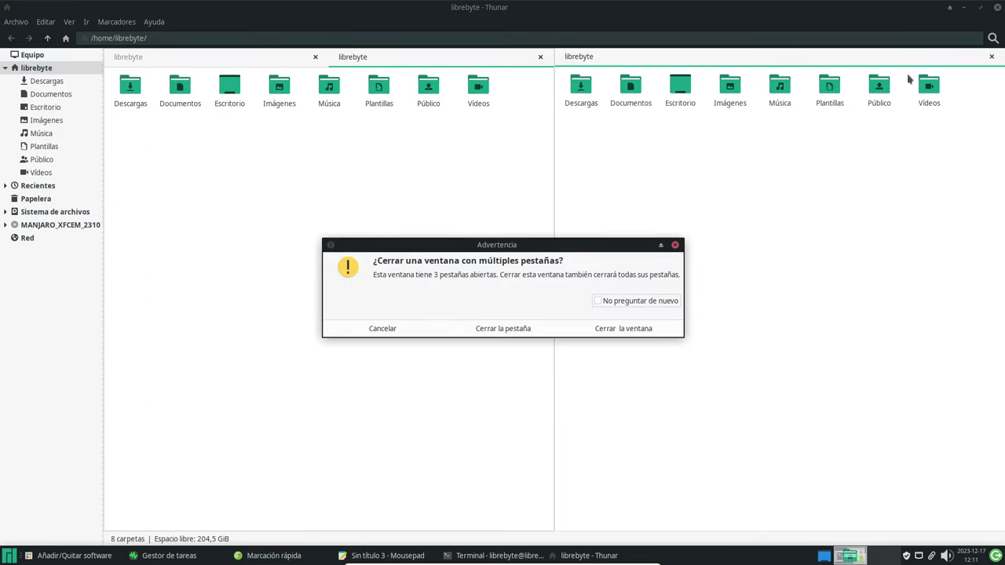
{"action": "left_click", "coordinate": [675, 244]}
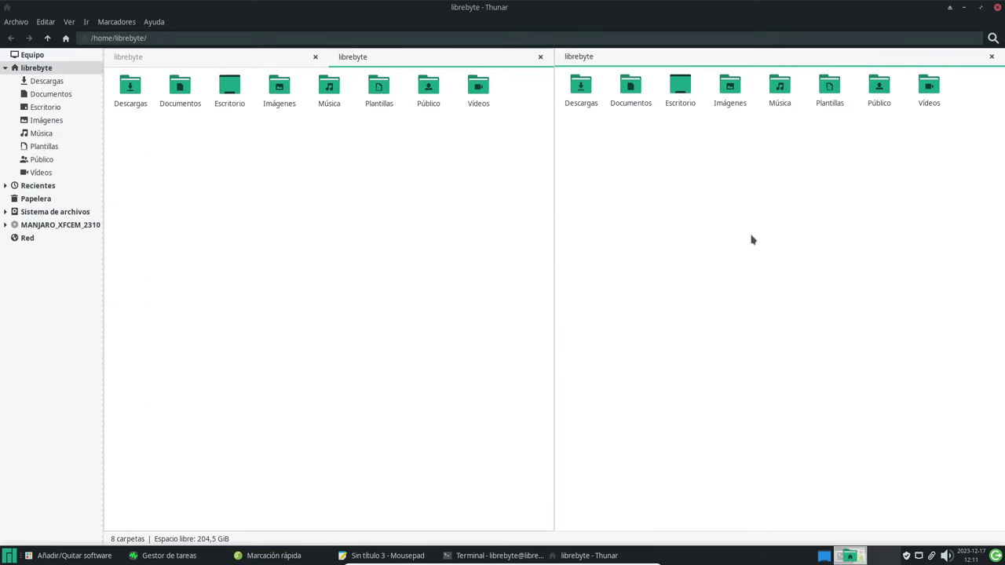